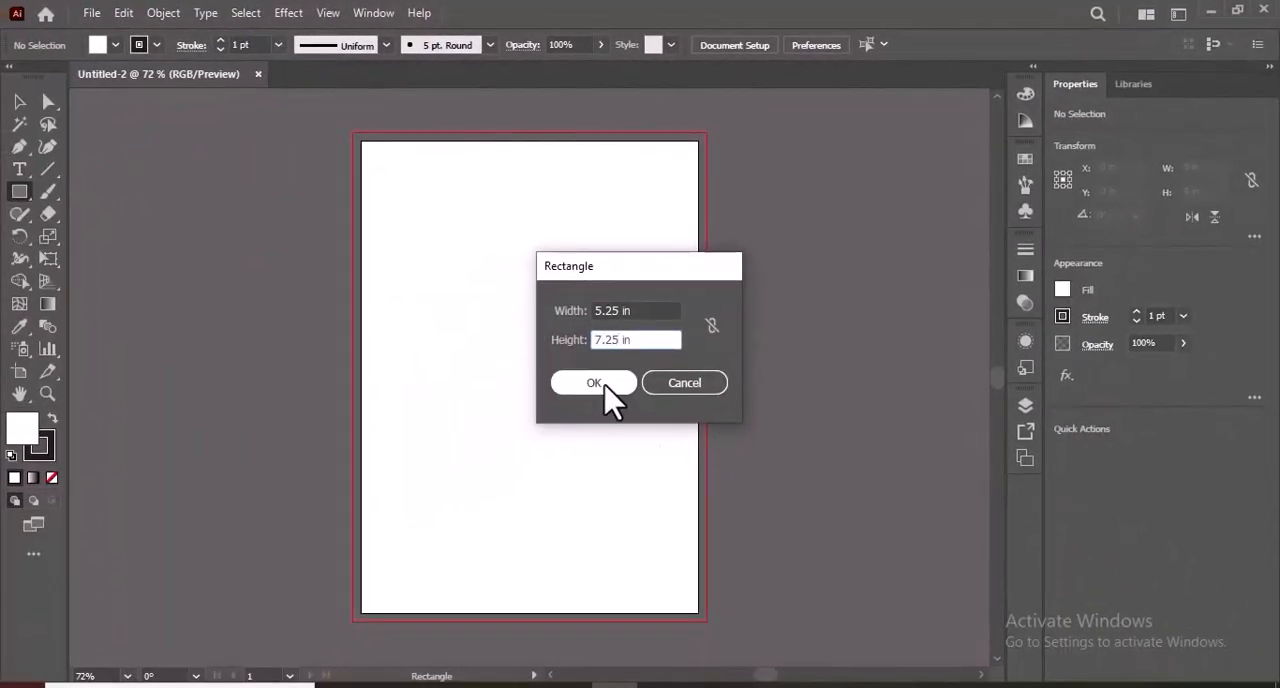
Create a 5.25 × 7.25 in white rectangle and remove its stroke.
left_click(600, 384)
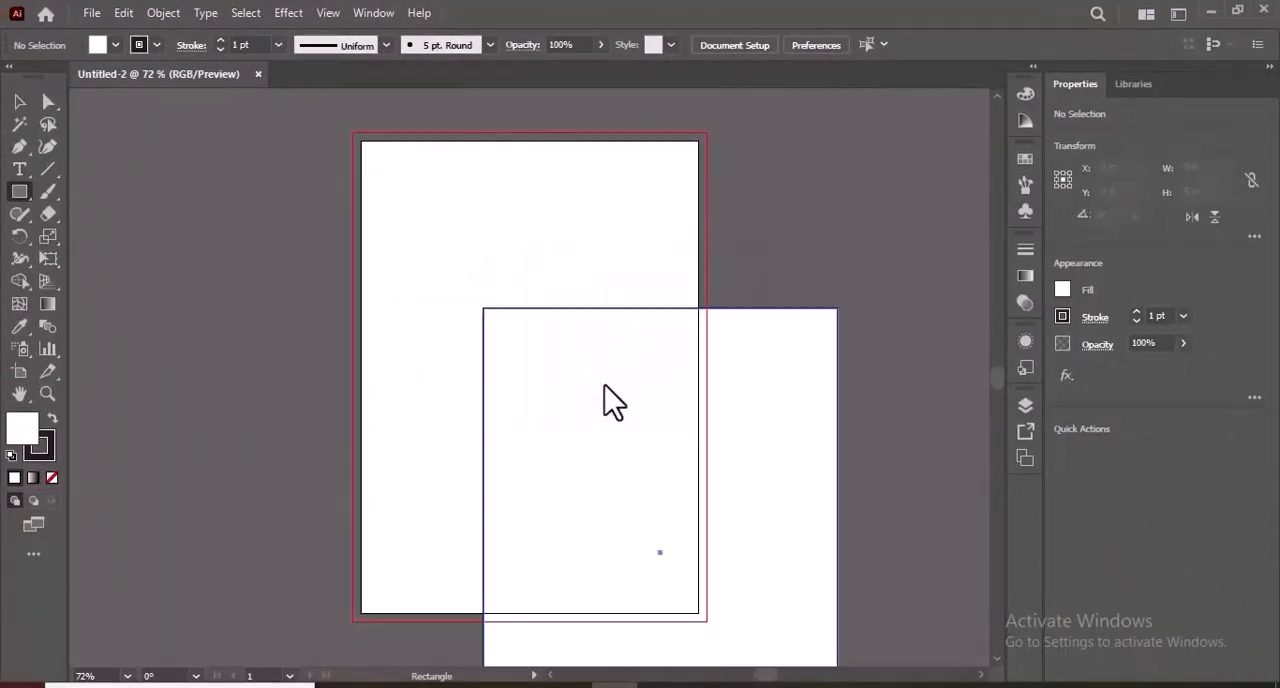
left_click(50, 452)
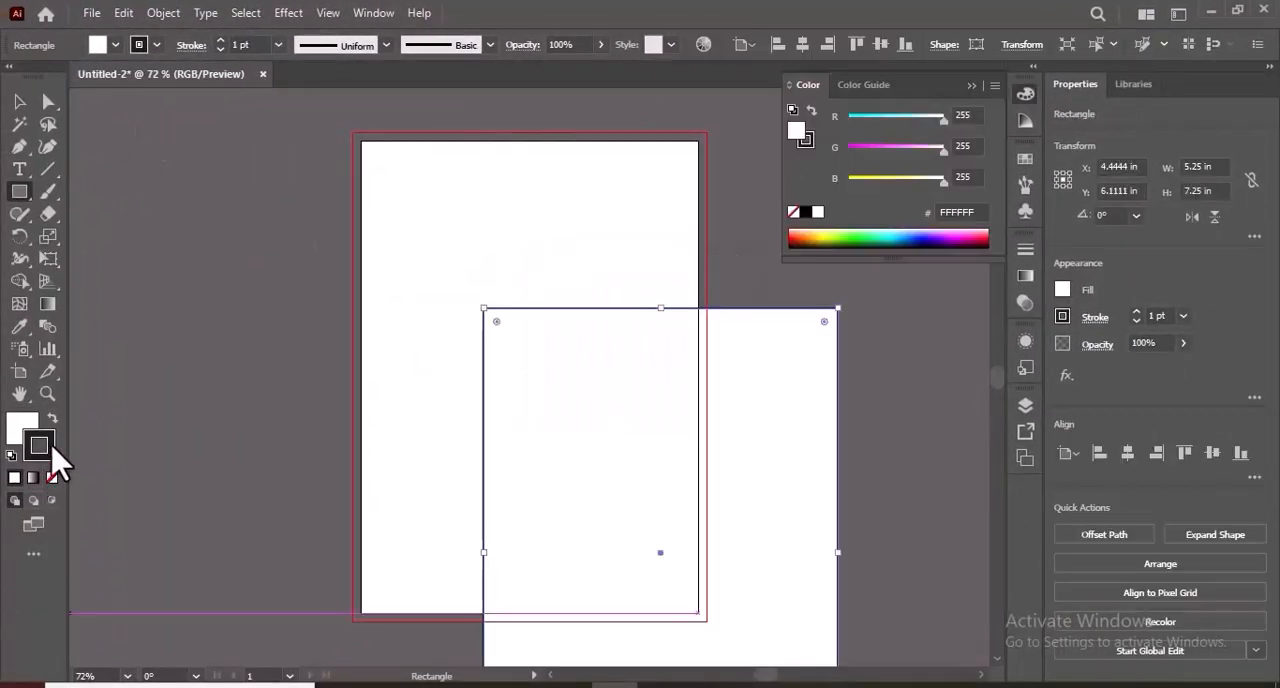
left_click(52, 479)
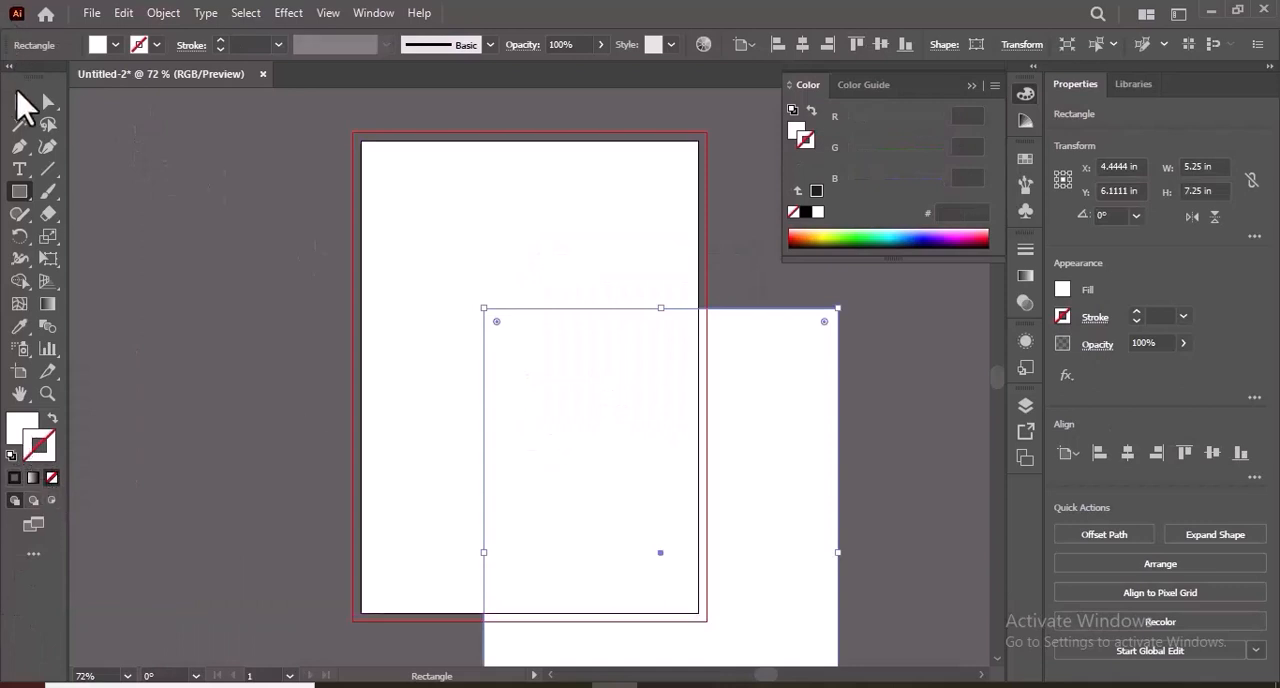
Centre the rectangle horizontally and vertically on the artboard and lock it in place.
left_click(25, 107)
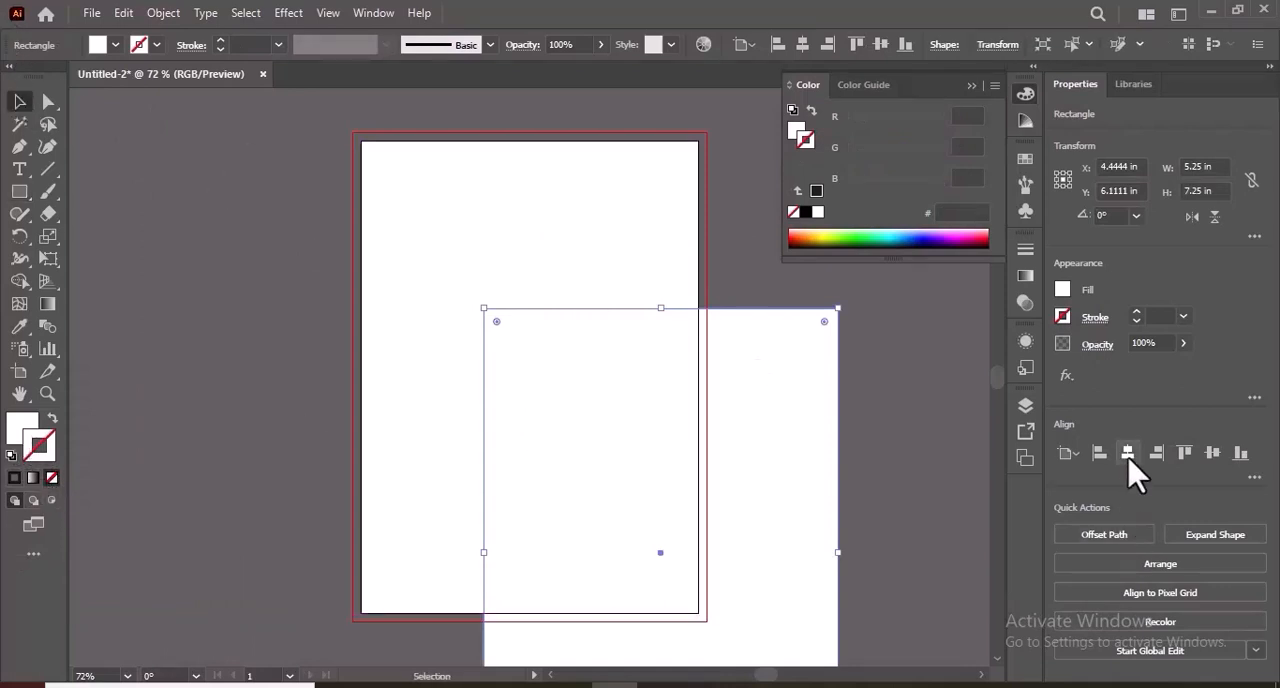
left_click(1128, 453)
left_click(1213, 453)
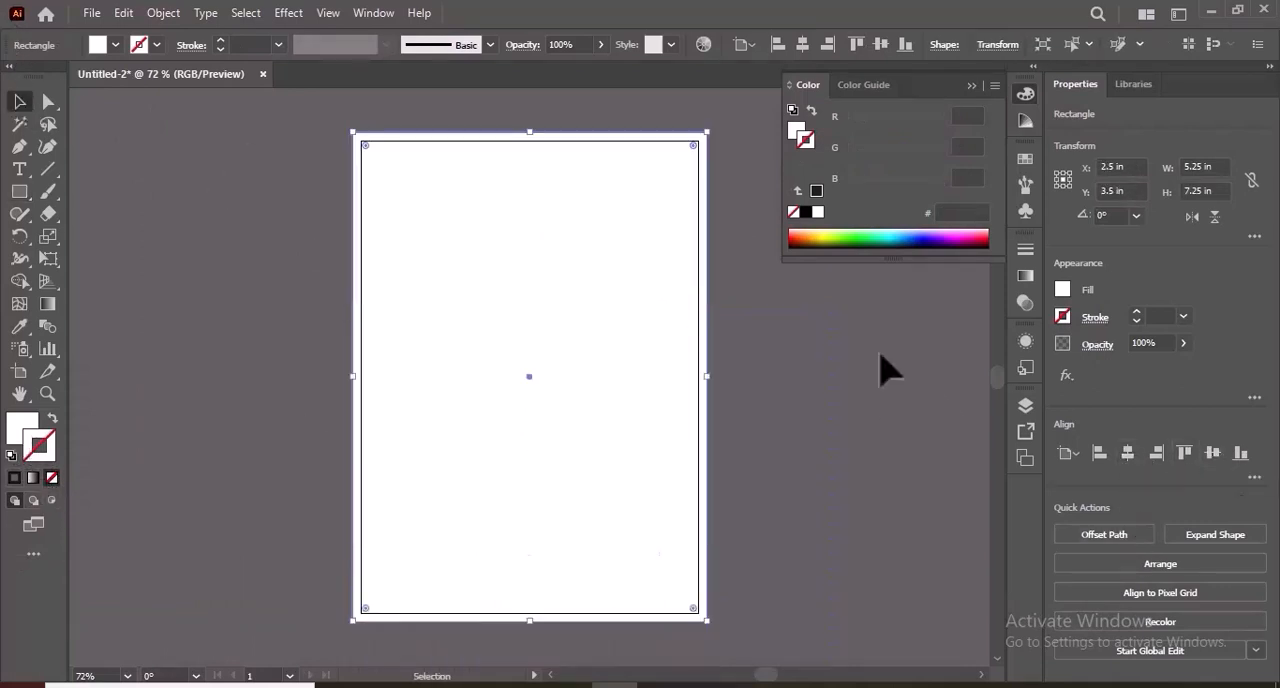
left_click(970, 87)
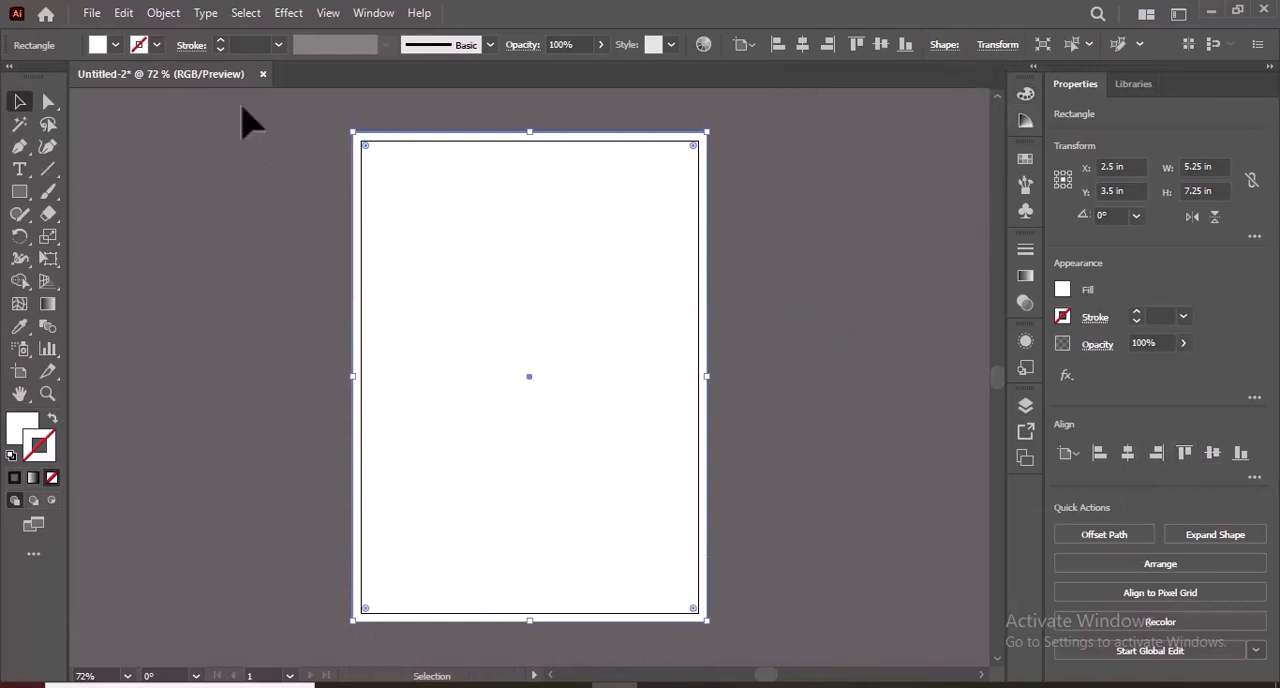
left_click(166, 14)
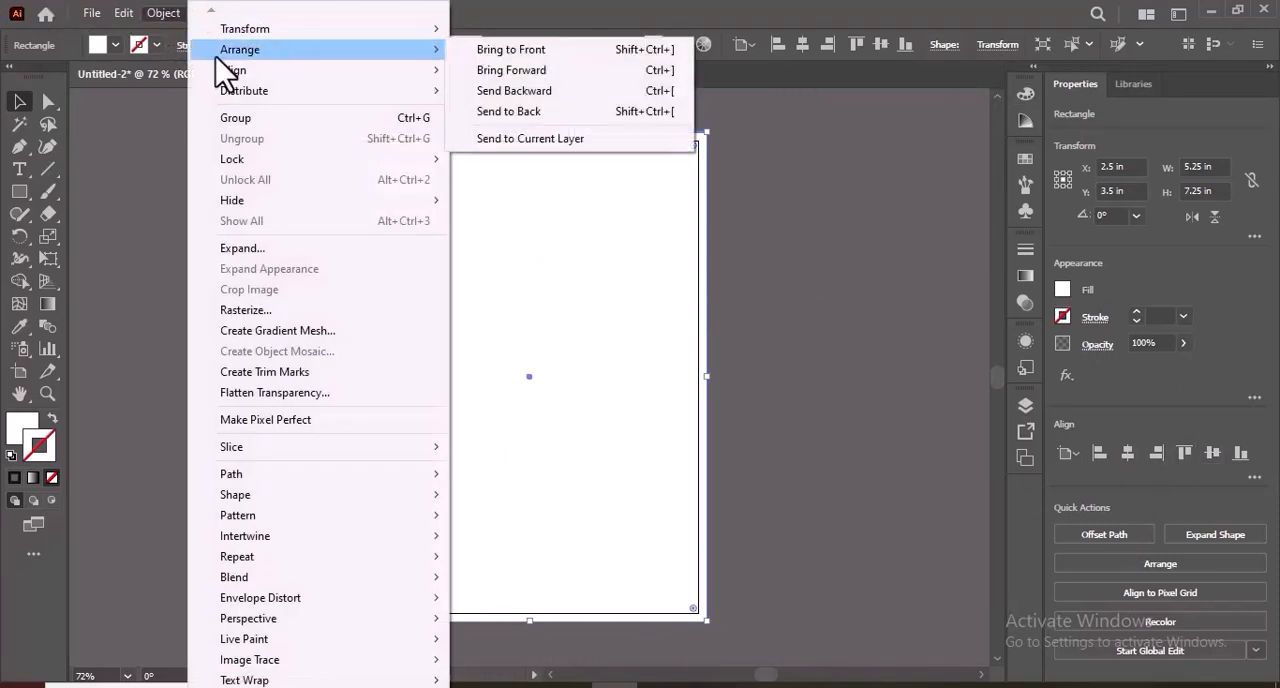
mouse_move(248, 156)
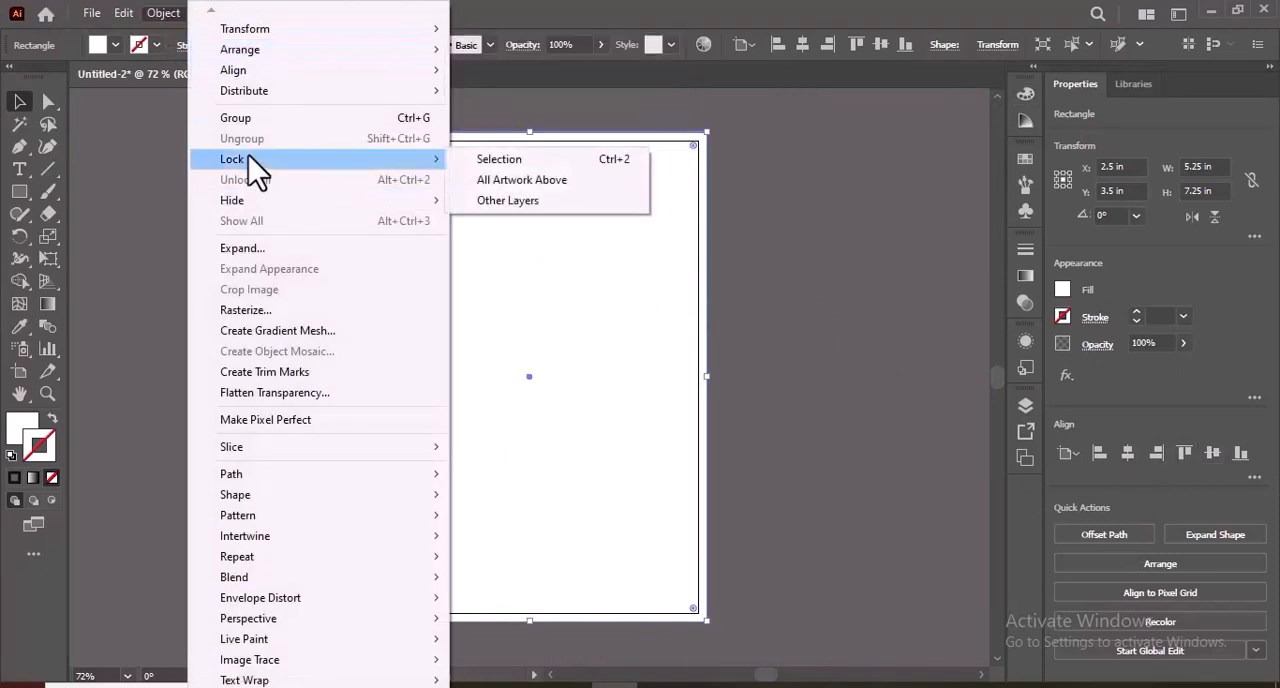
left_click(500, 162)
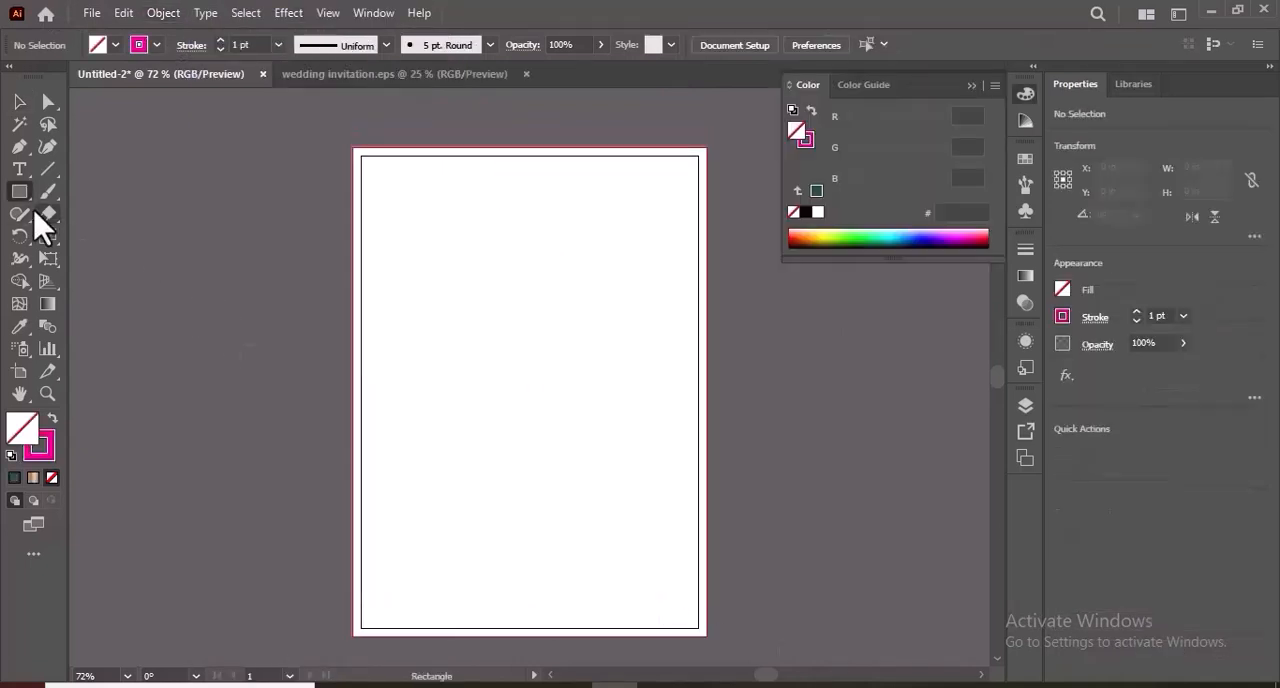
Draw a hexagon about 1.77 × 1.53 in with the Polygon tool in the page's upper area and rotate it to 90°.
left_click_drag(27, 198, 77, 264)
left_click_drag(486, 234, 519, 286)
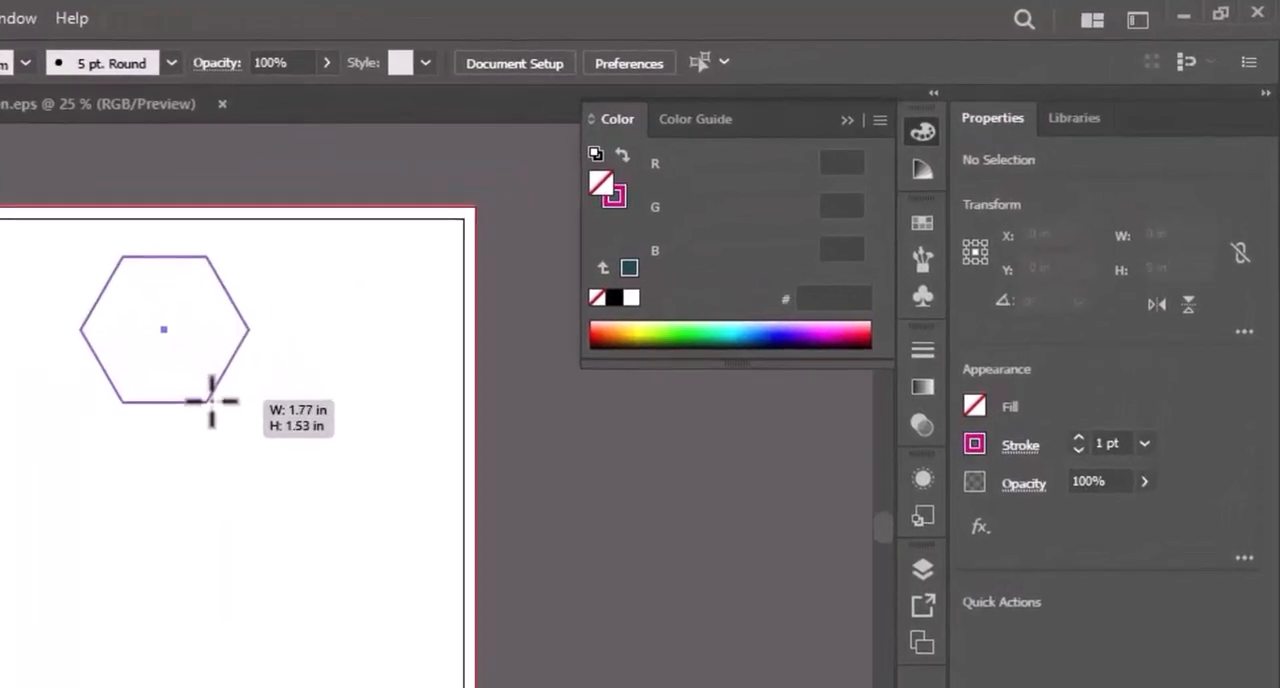
left_click_drag(211, 401, 211, 401)
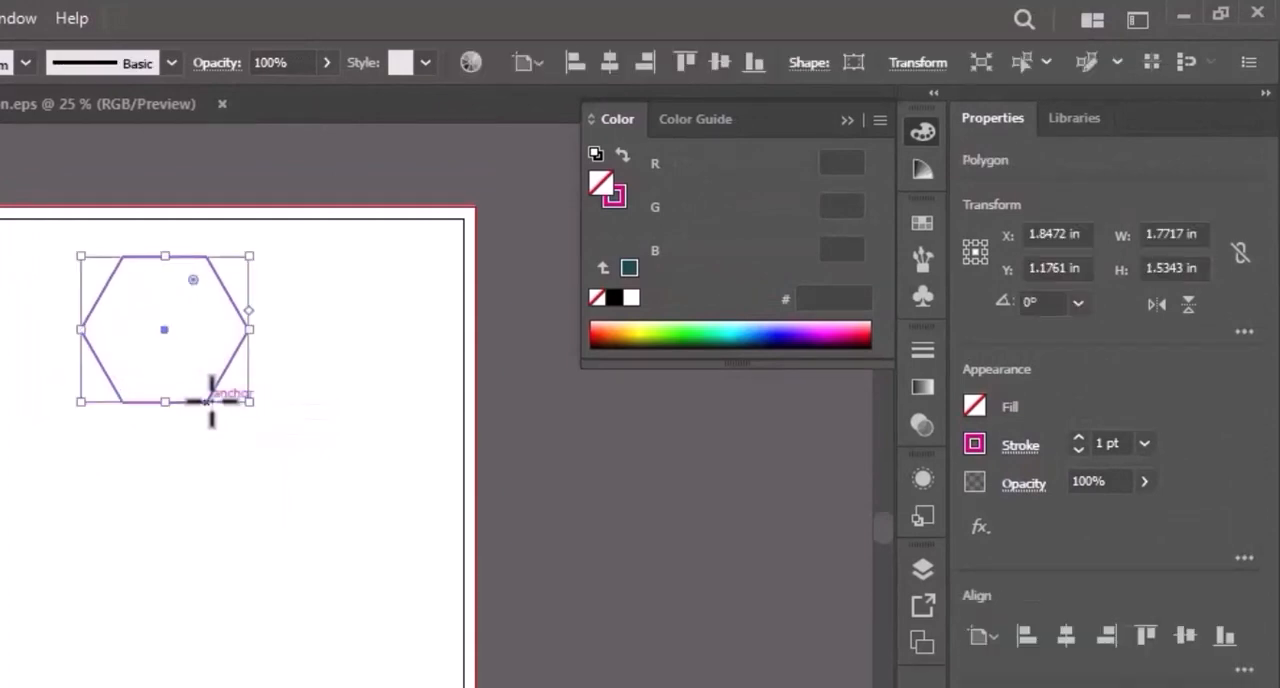
left_click(1079, 303)
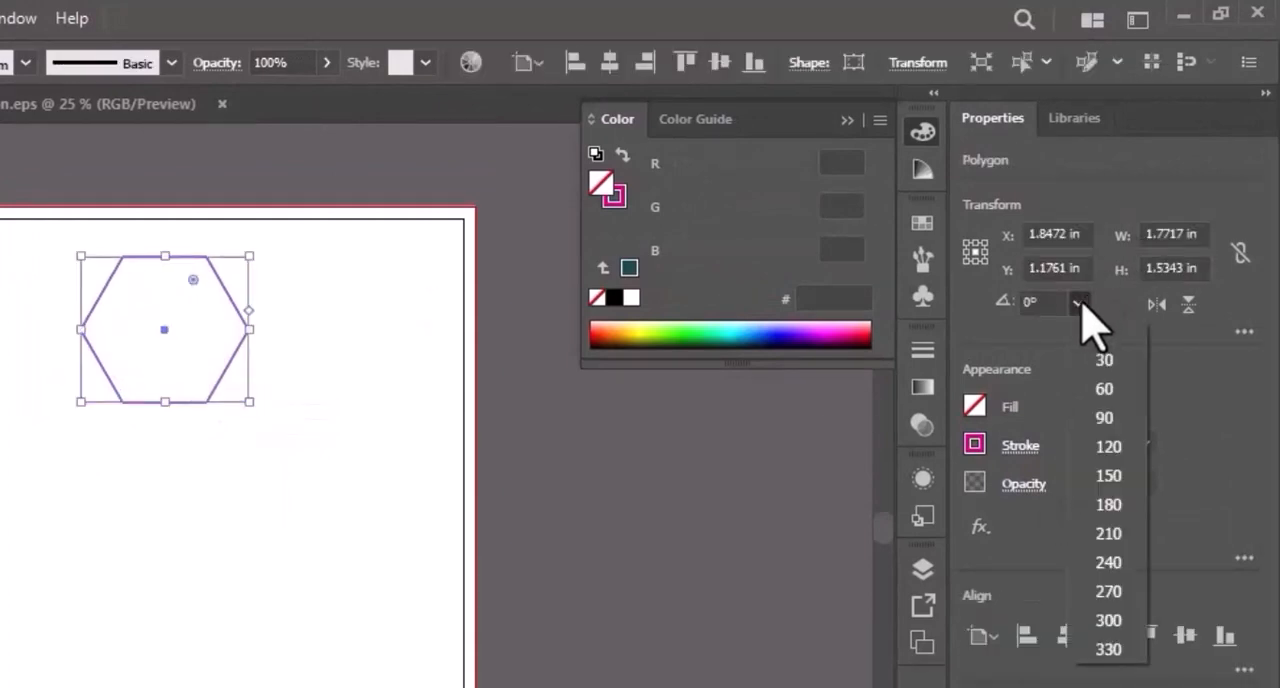
left_click(1108, 418)
Stretch the hexagon to about 3.63 in wide and 6.38 in high and centre it on the artboard both ways.
scroll(255, 420, "left", 2)
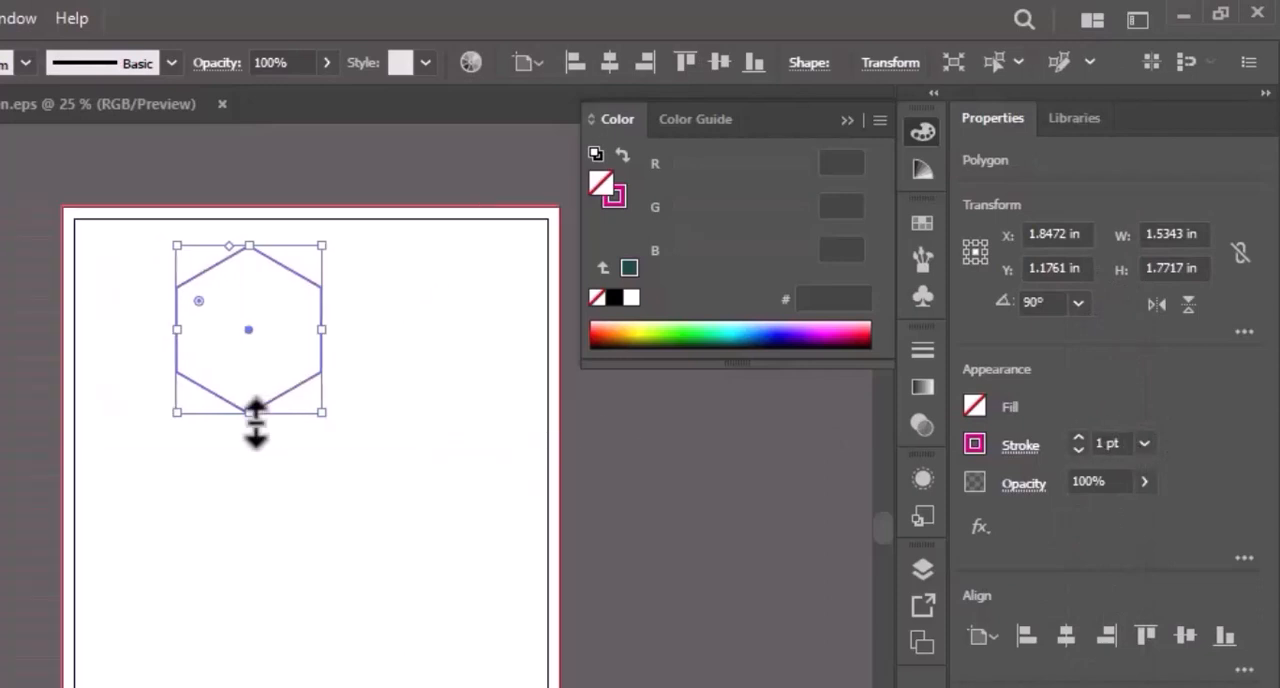
left_click_drag(257, 423, 340, 687)
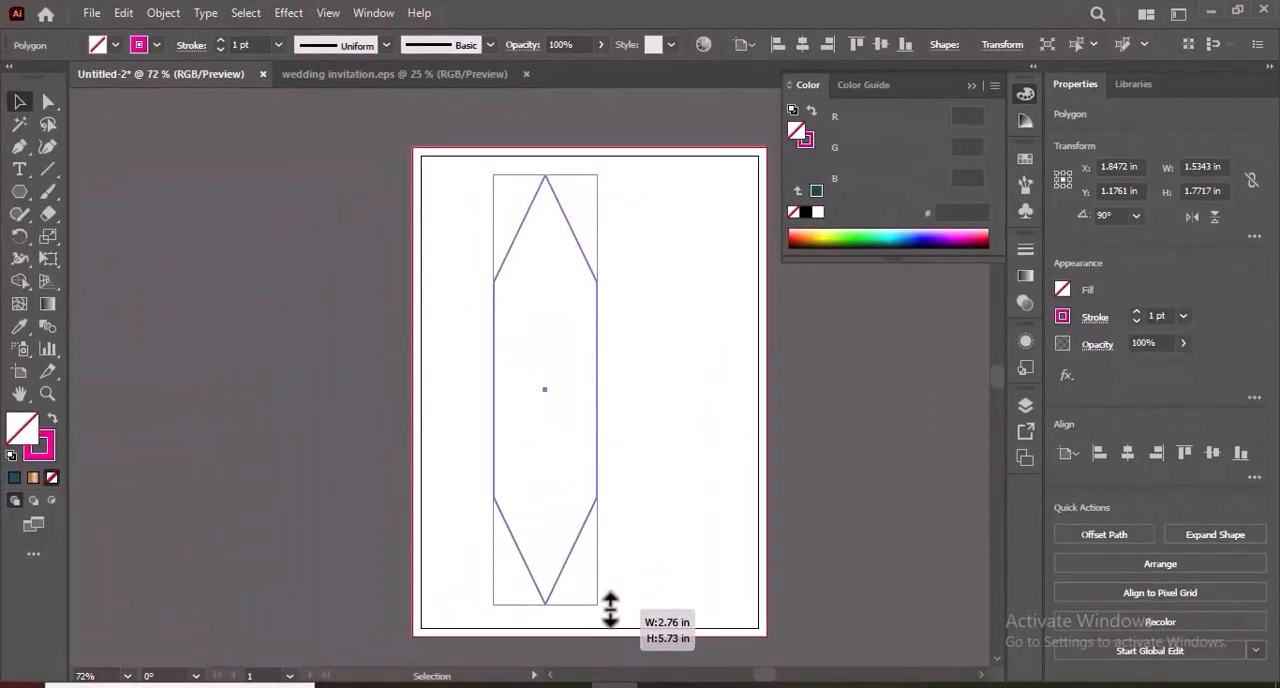
left_click_drag(610, 607, 610, 606)
left_click_drag(599, 394, 713, 380)
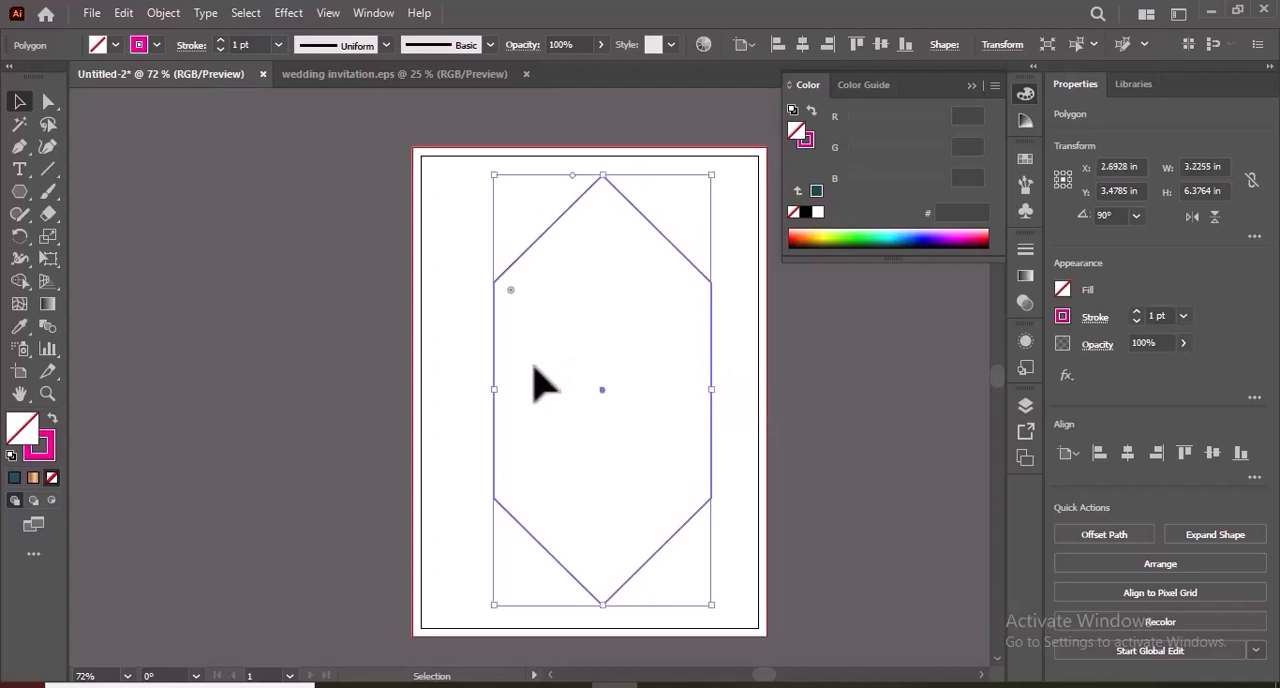
left_click_drag(494, 389, 469, 390)
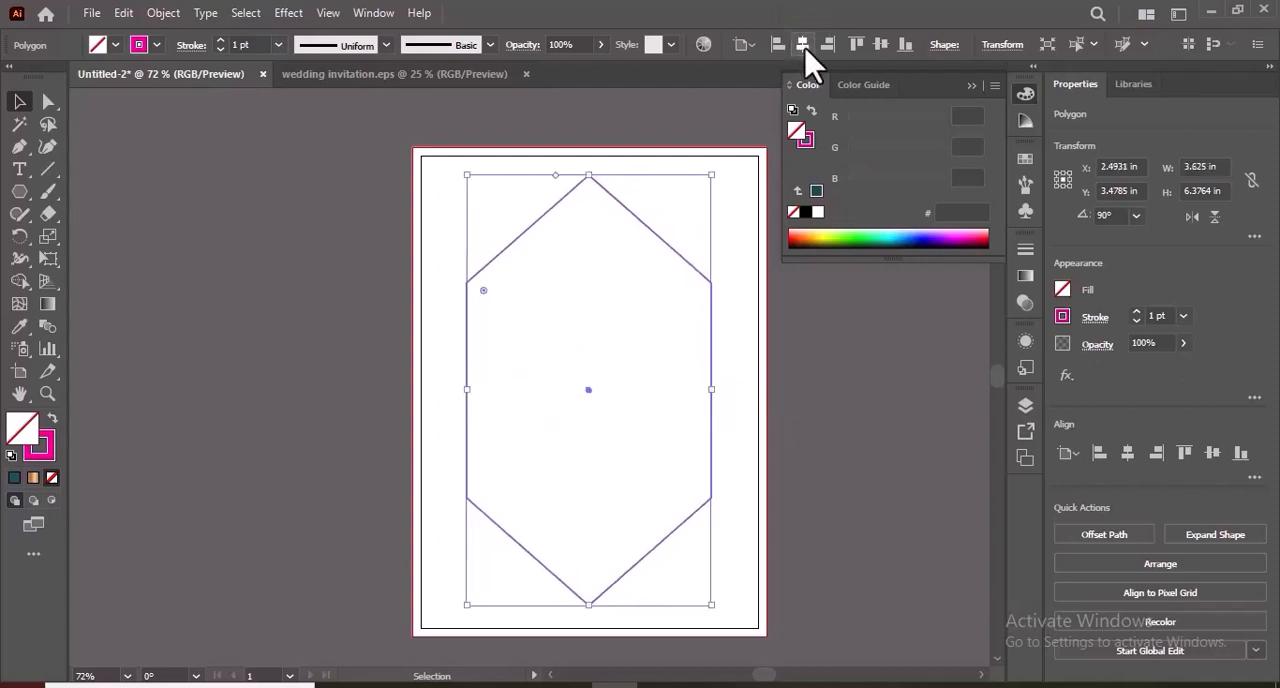
left_click(804, 46)
left_click(881, 46)
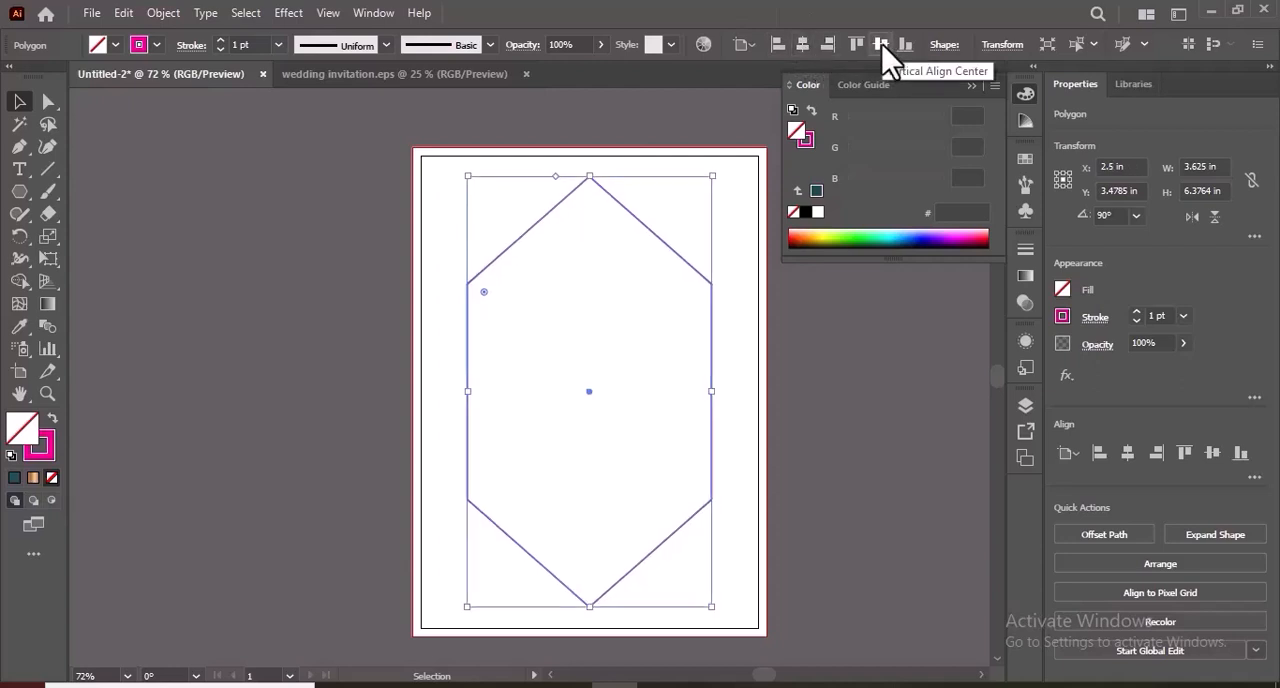
Copy the tall hexagon and paste the duplicate in front of the original.
key("ctrl+0")
left_click(123, 12)
left_click(165, 114)
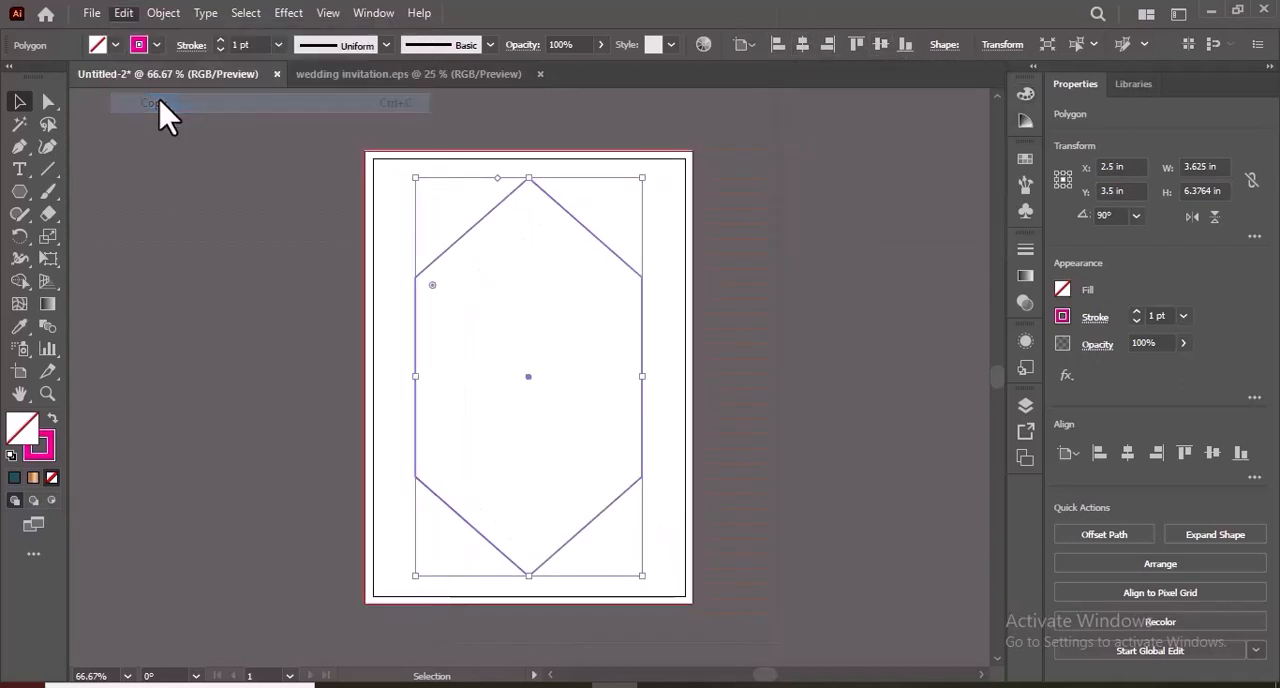
left_click(123, 12)
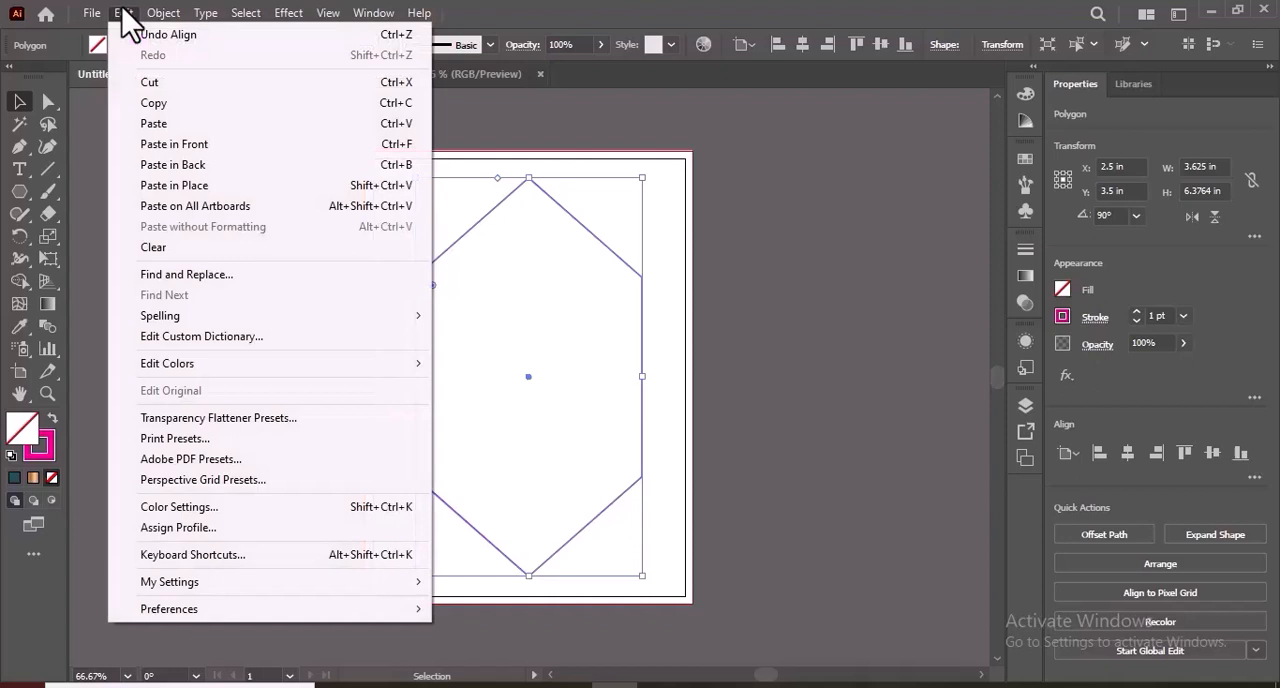
left_click(175, 147)
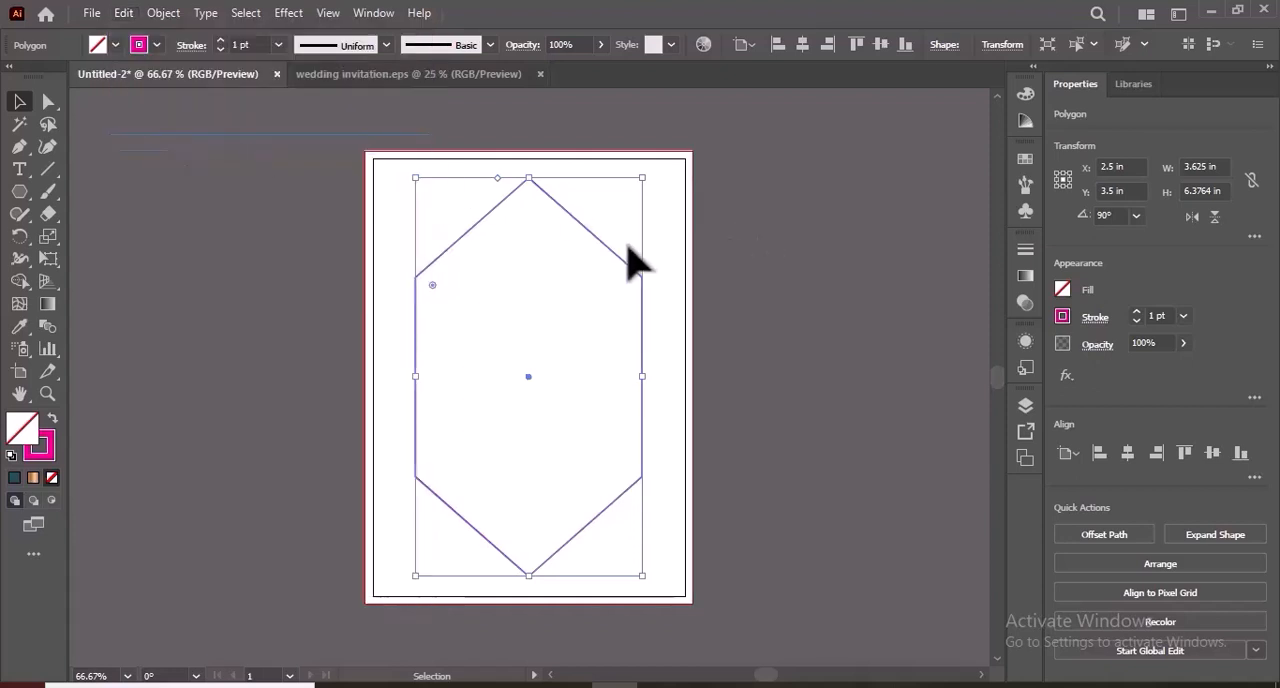
Rotate the duplicate hexagon counterclockwise to about 106° and centre it on the artboard over the original.
left_click_drag(617, 258, 636, 253)
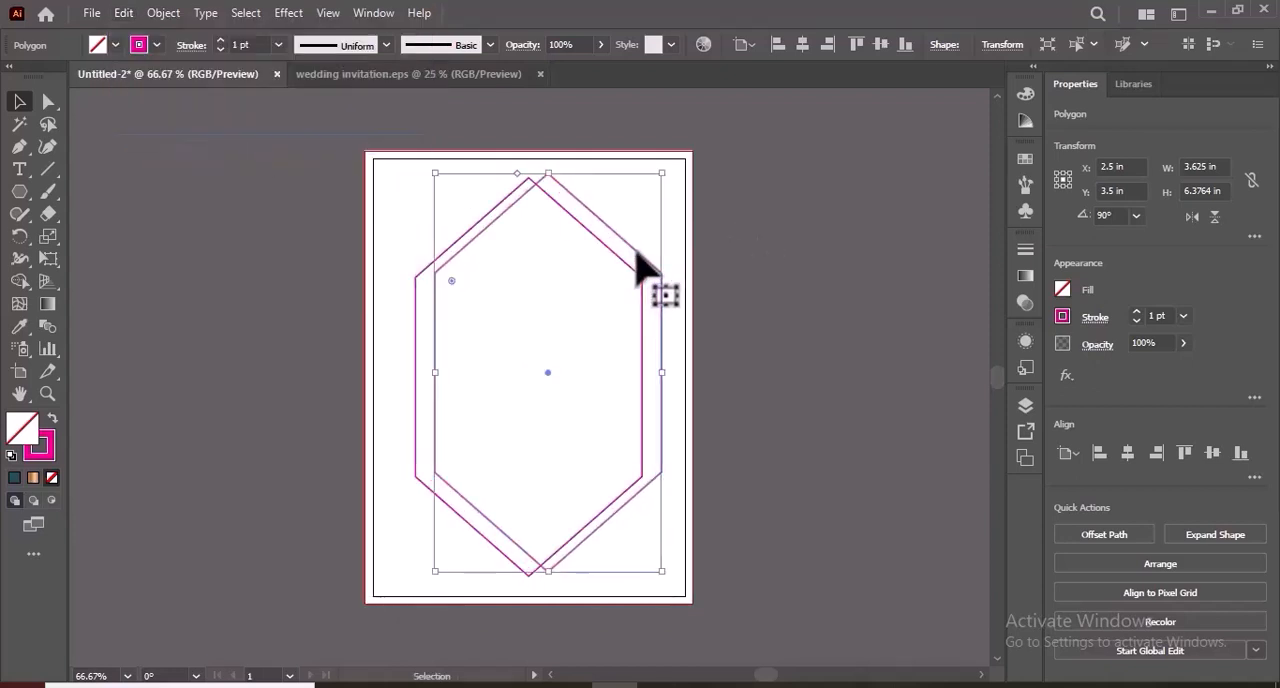
left_click_drag(666, 177, 599, 165)
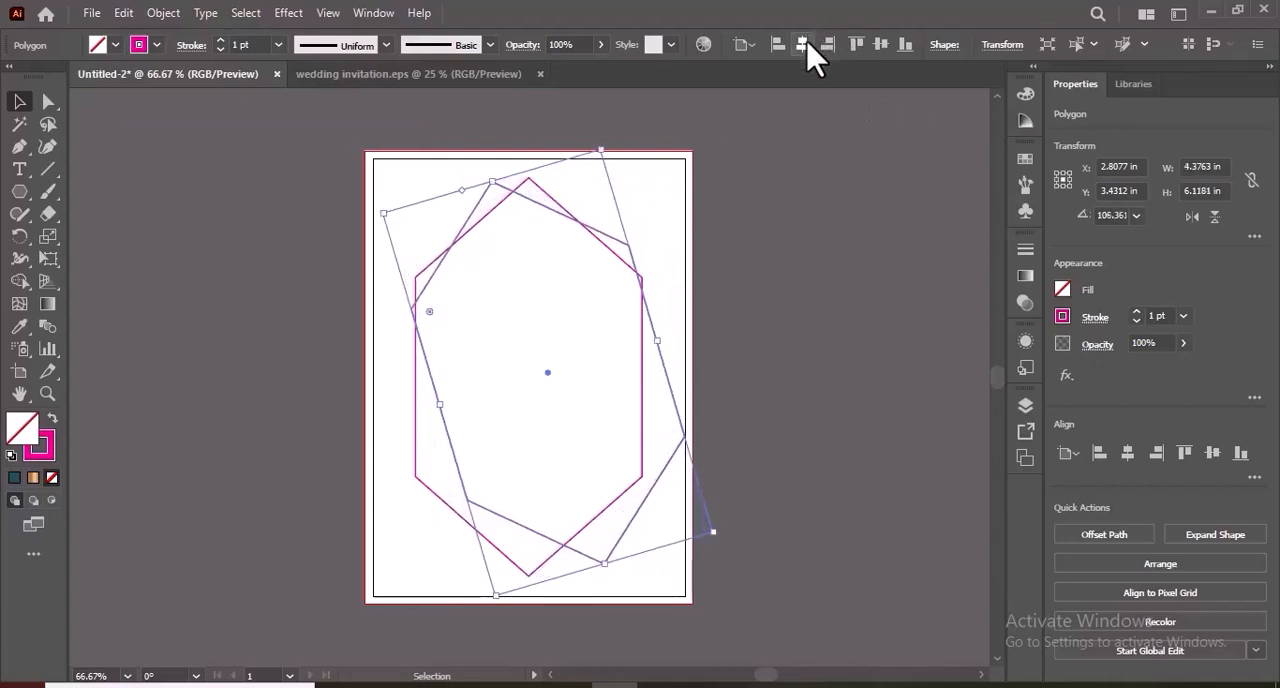
left_click(804, 45)
left_click(905, 45)
left_click(815, 288)
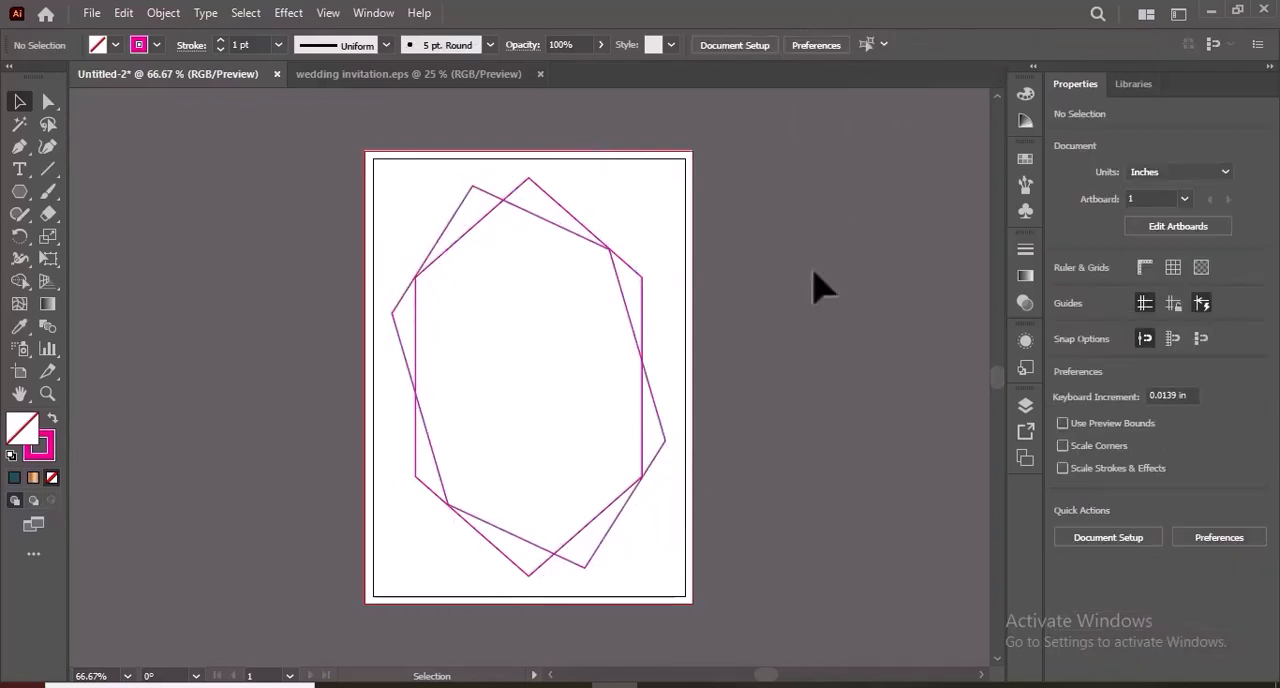
Group the two overlapping hexagons and give their outlines the gold gradient stroke.
left_click(538, 177)
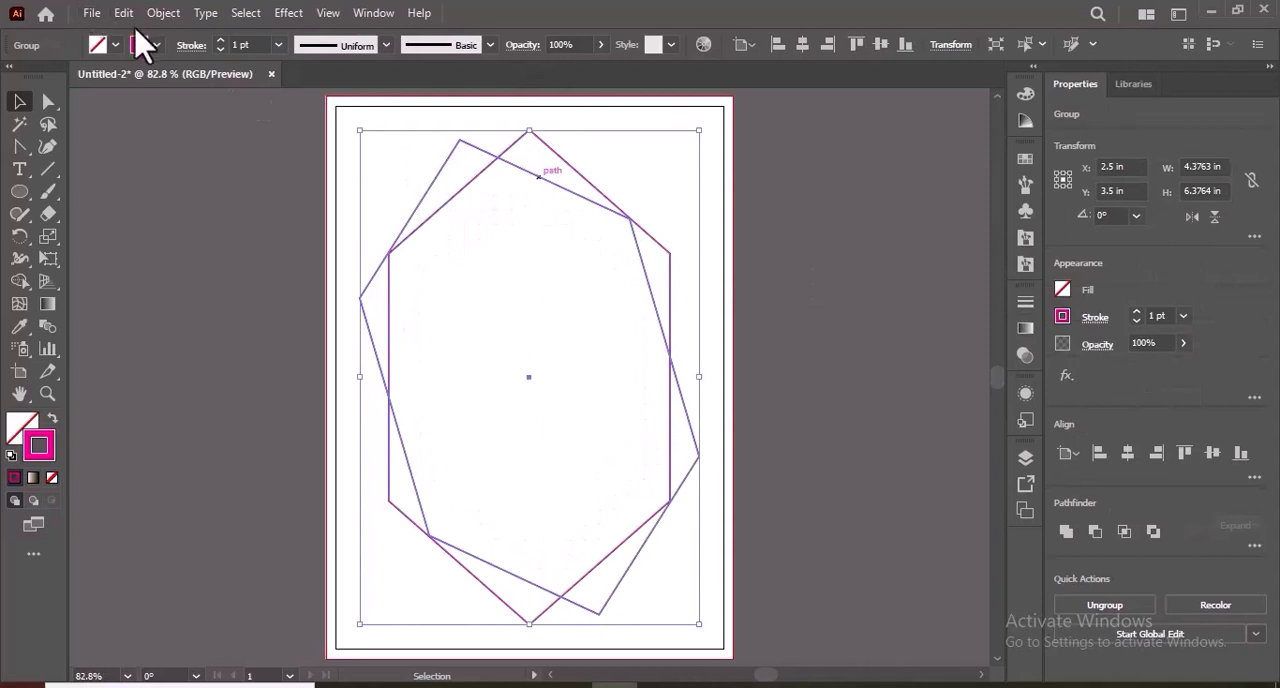
key("ctrl+g")
left_click(156, 45)
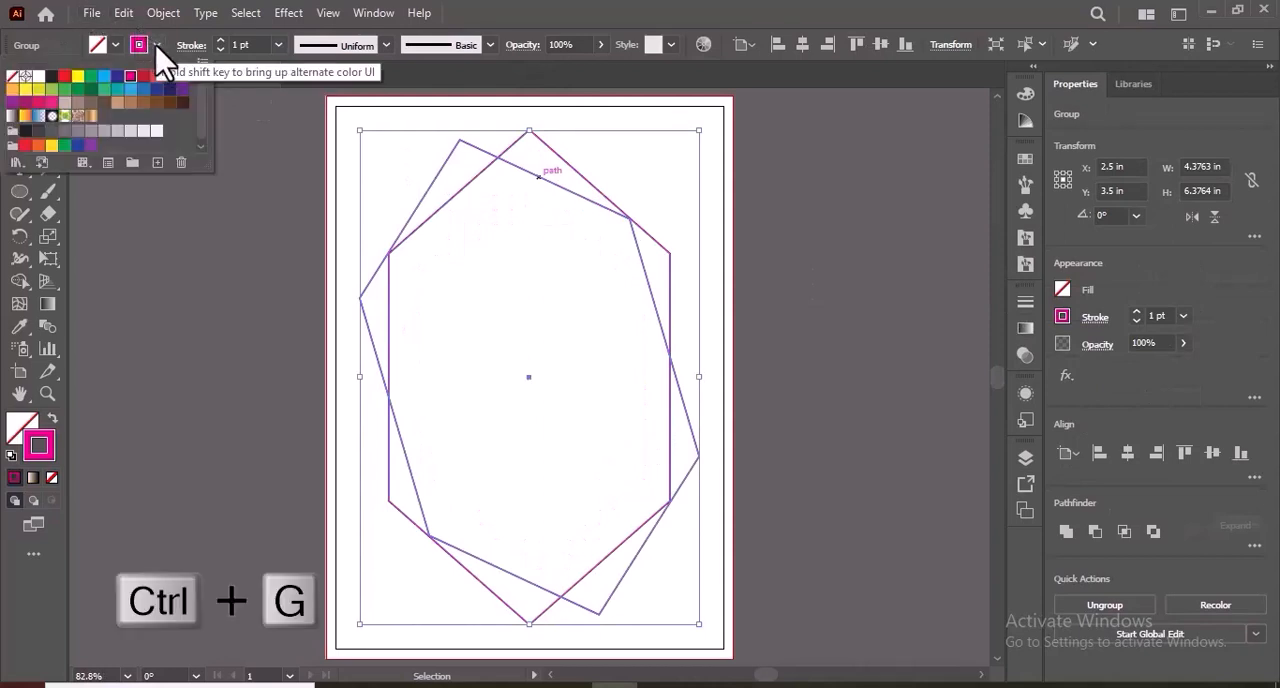
left_click(89, 117)
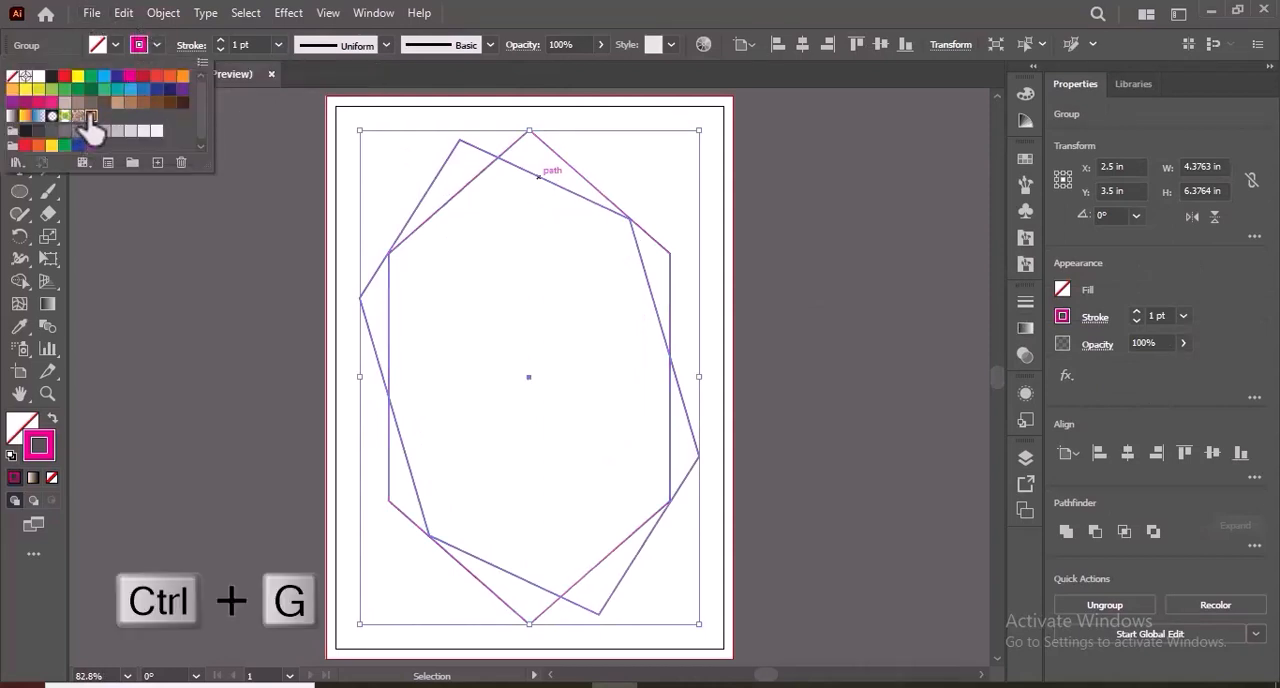
left_click(122, 228)
left_click(118, 226)
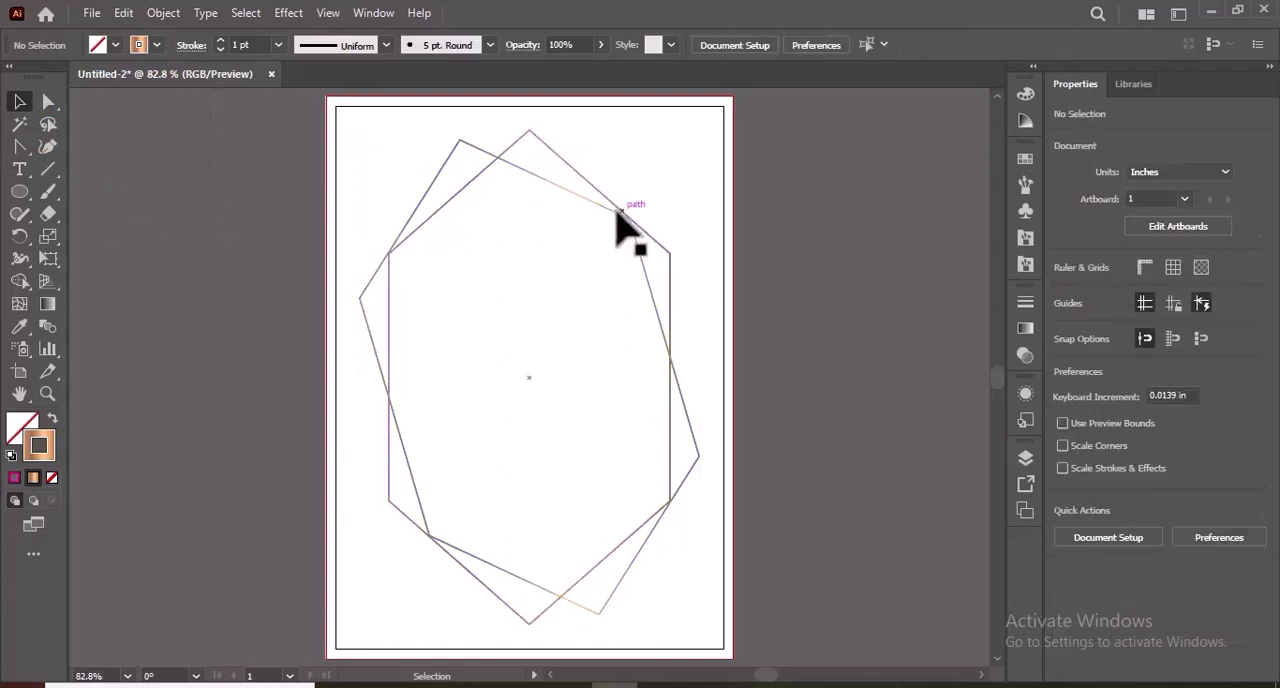
Move the gold hexagon group off the artboard, onto the empty canvas to the right of the page.
left_click_drag(612, 210, 921, 210)
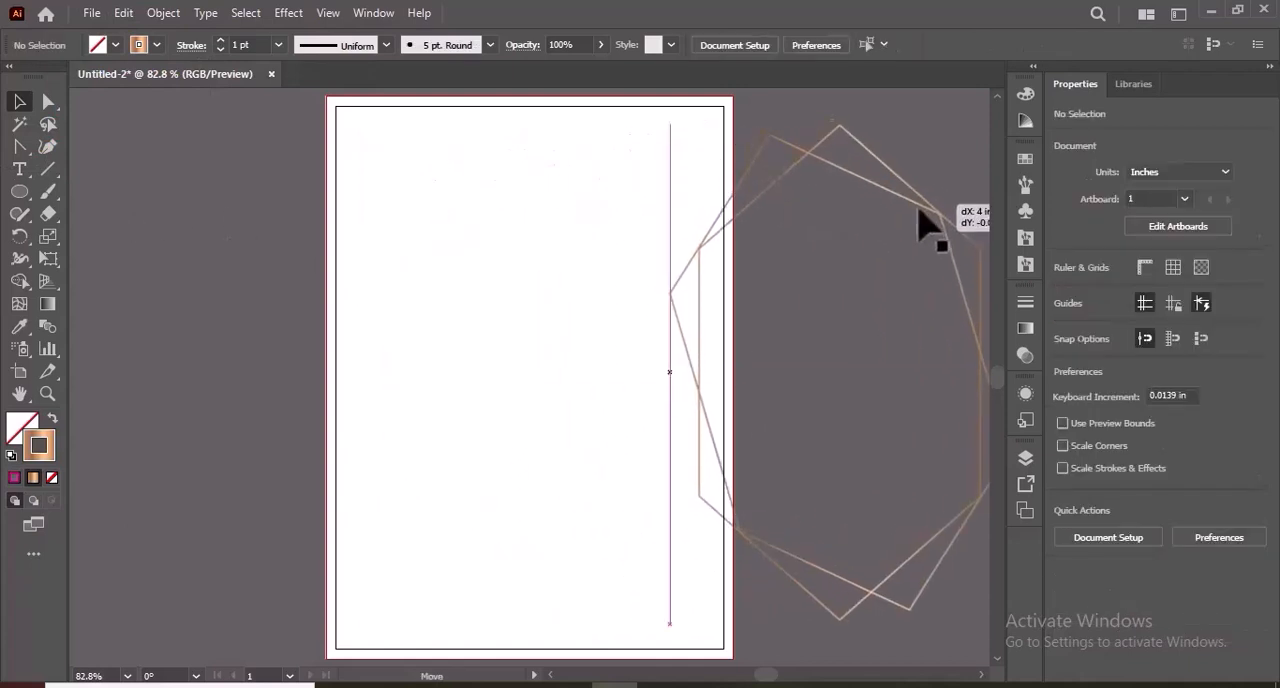
left_click(984, 674)
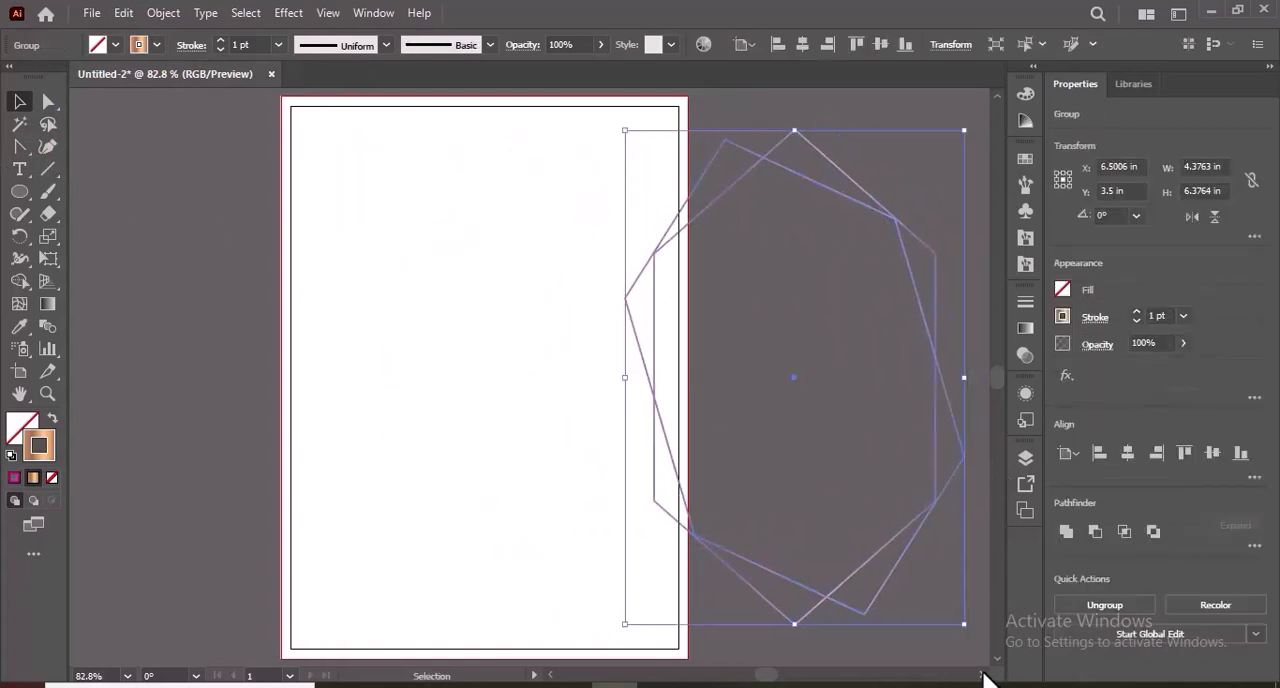
left_click_drag(900, 243, 980, 229)
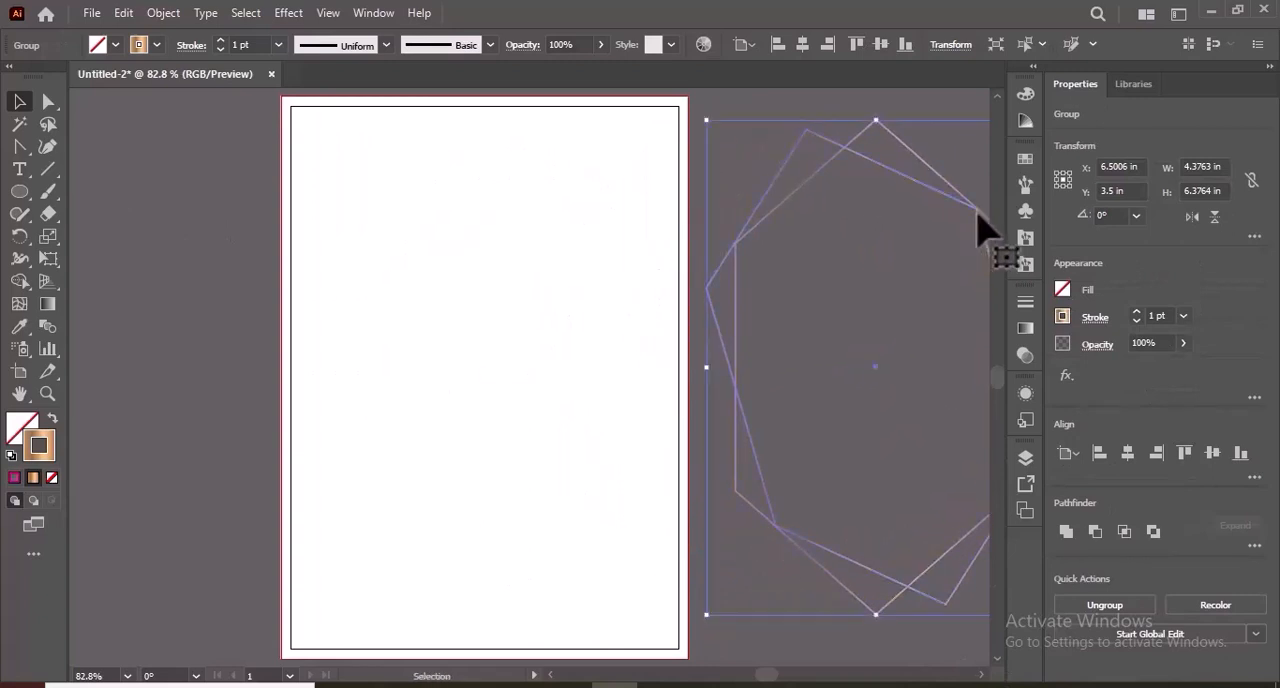
left_click(815, 168)
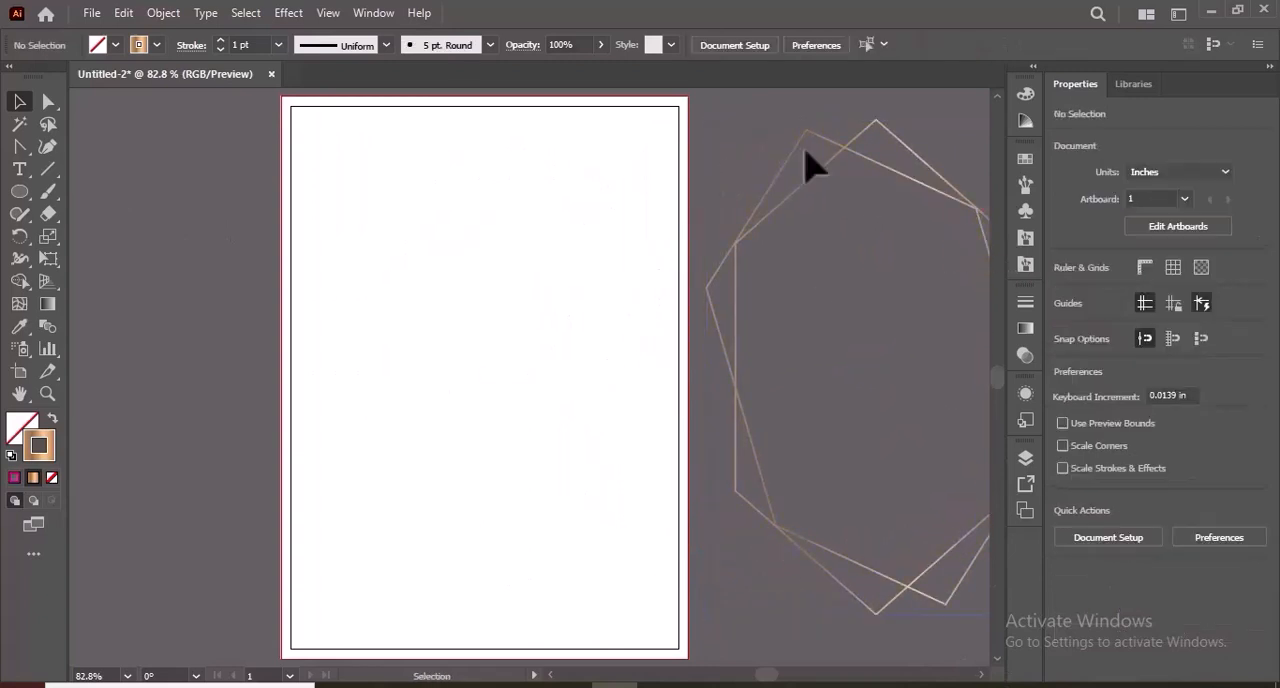
Set up the Paintbrush tool with the light-blue watercolor art brush and a light-blue stroke colour.
left_click(1033, 190)
left_click_drag(998, 310, 997, 460)
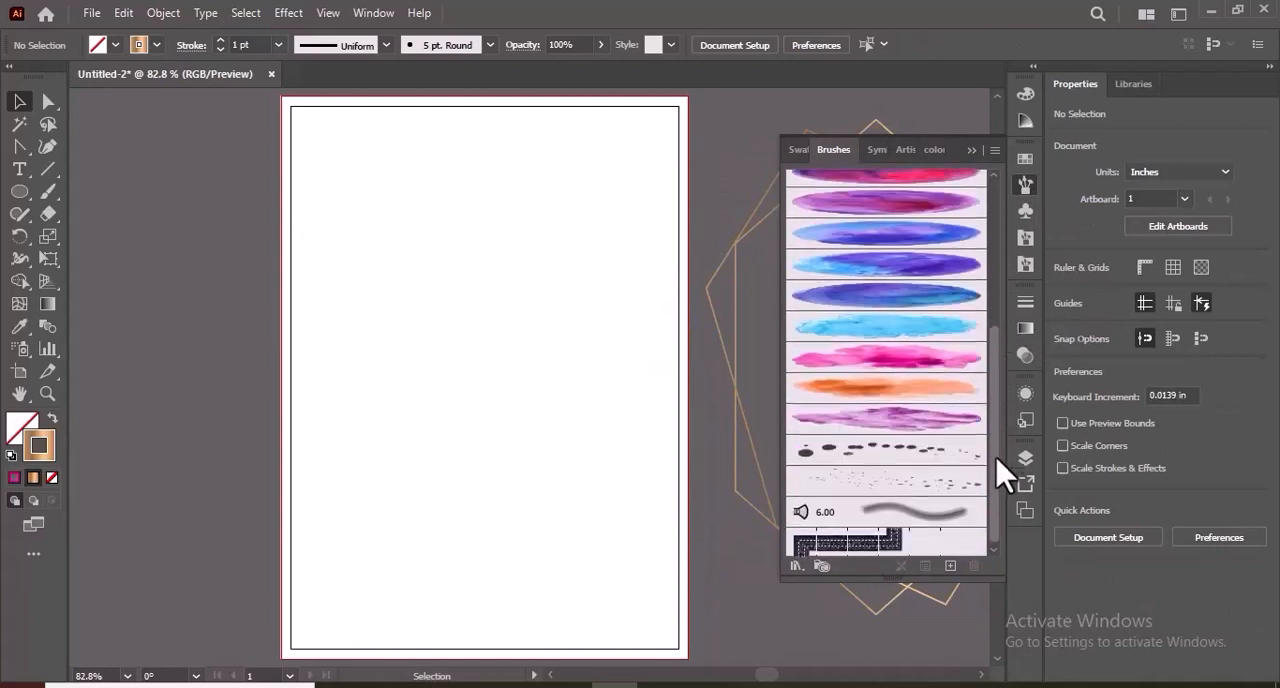
left_click(960, 330)
left_click(156, 45)
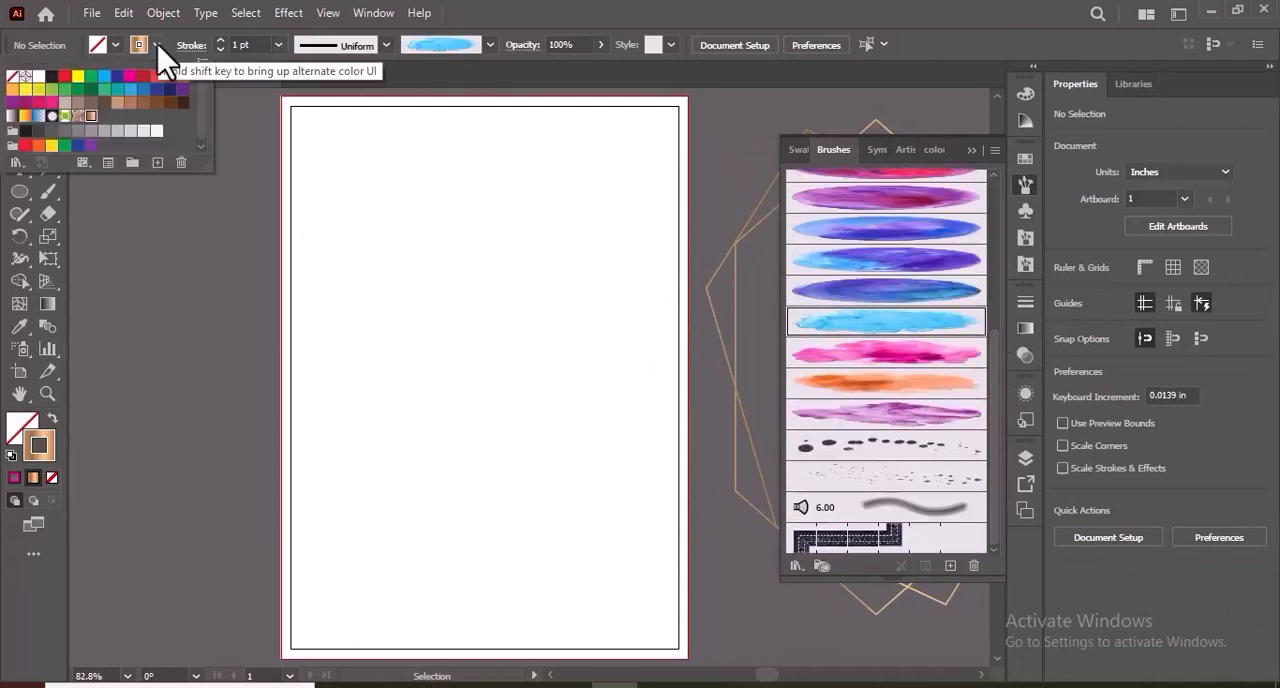
left_click(105, 78)
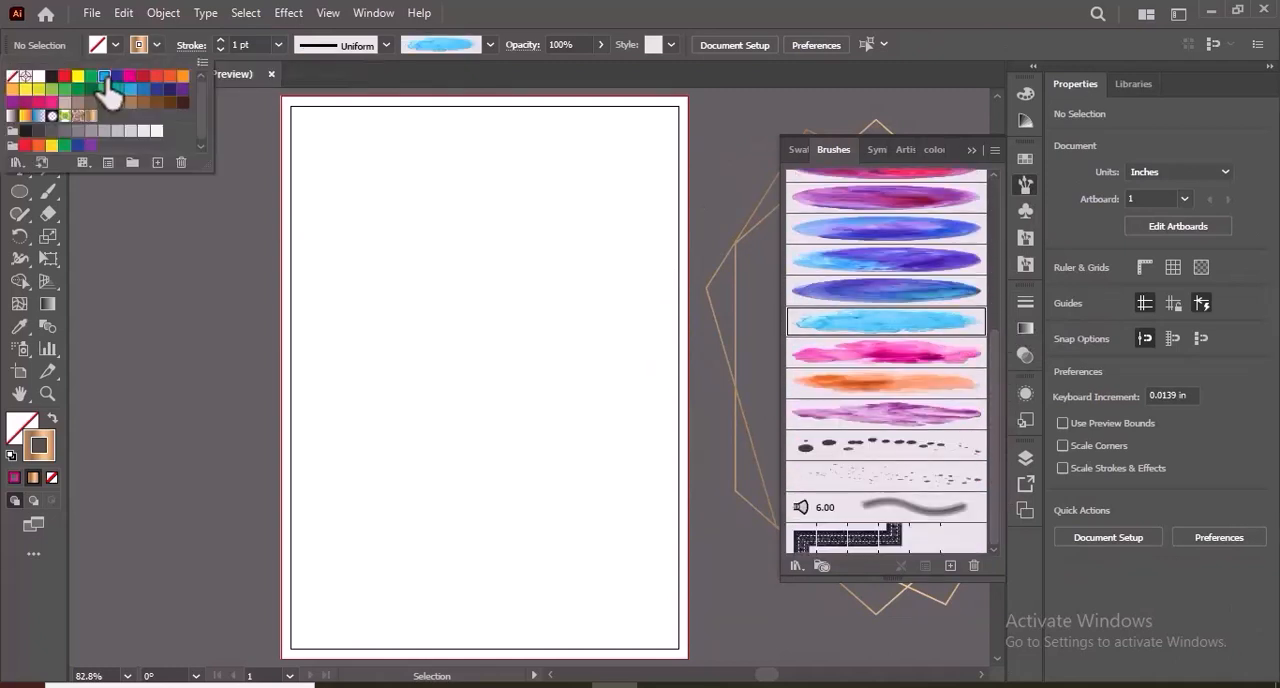
left_click(157, 196)
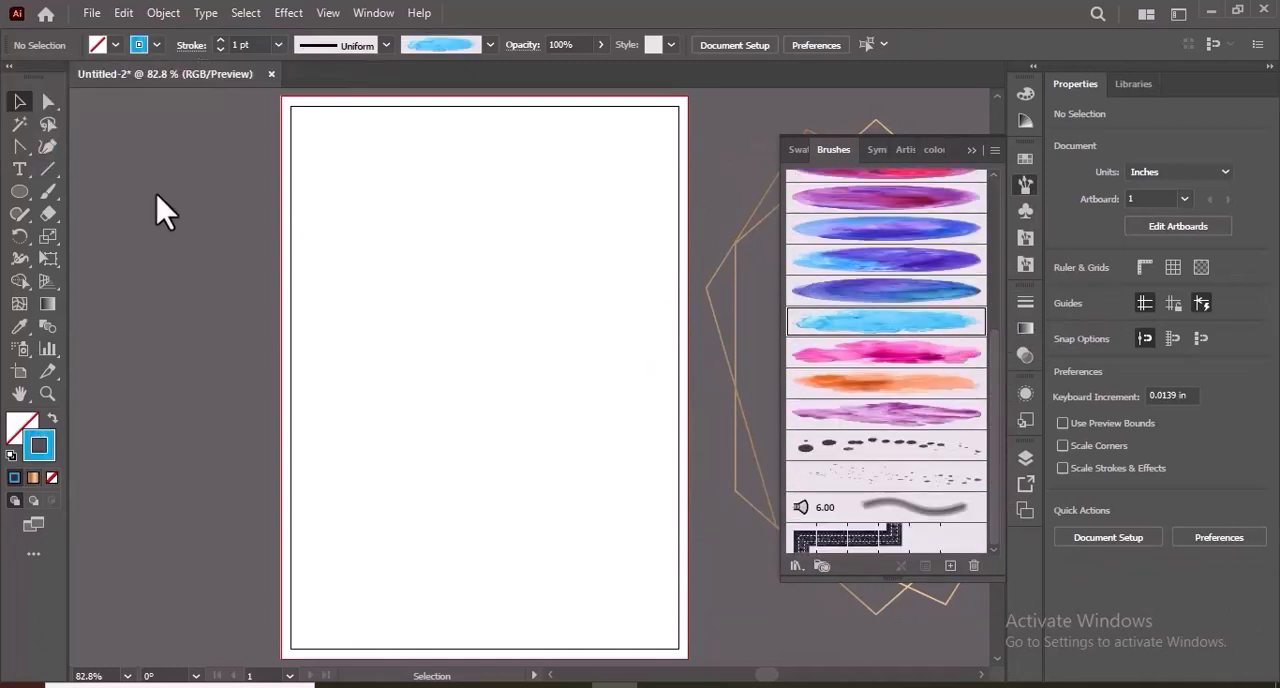
Paint one 3 pt watercolor brush stroke rising diagonally across the artboard's upper-left corner.
left_click(48, 192)
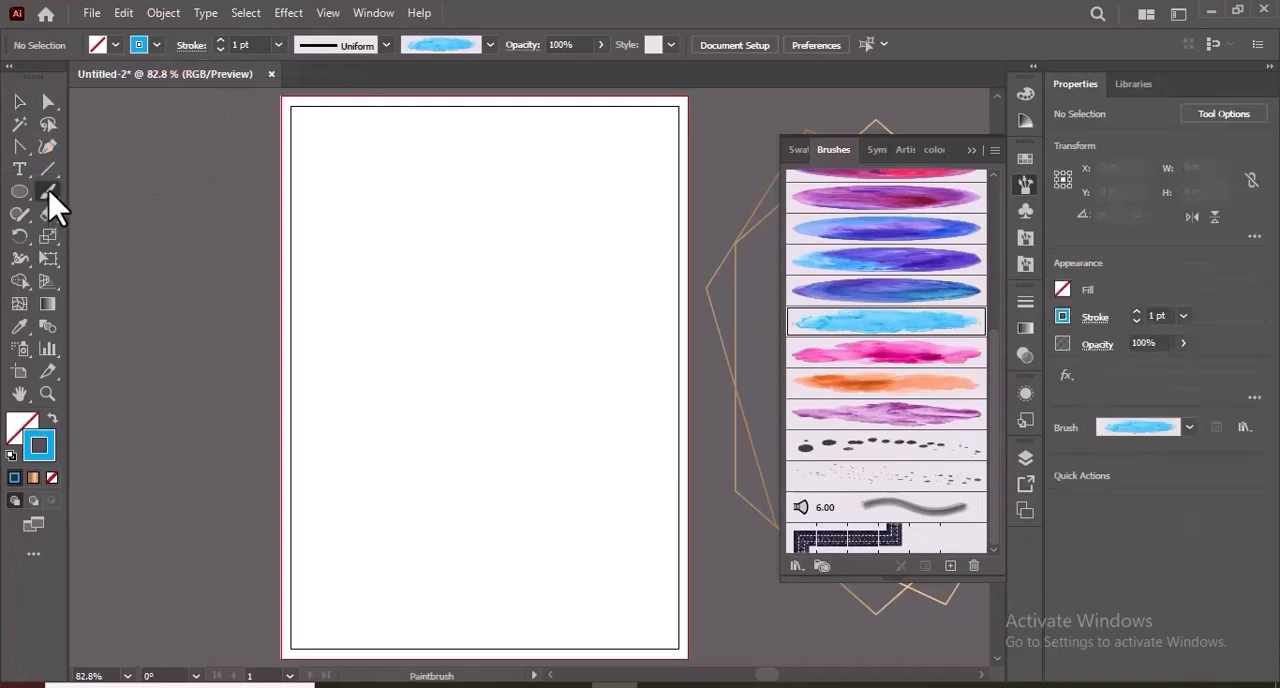
left_click(278, 45)
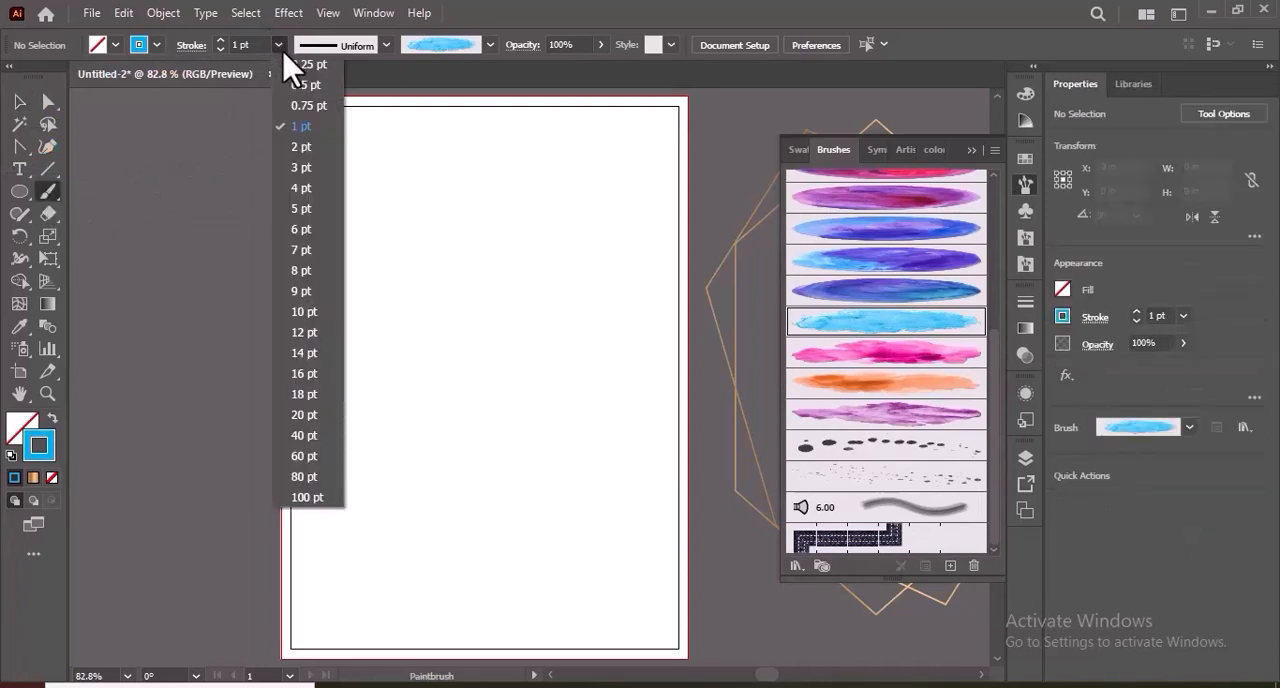
left_click(309, 166)
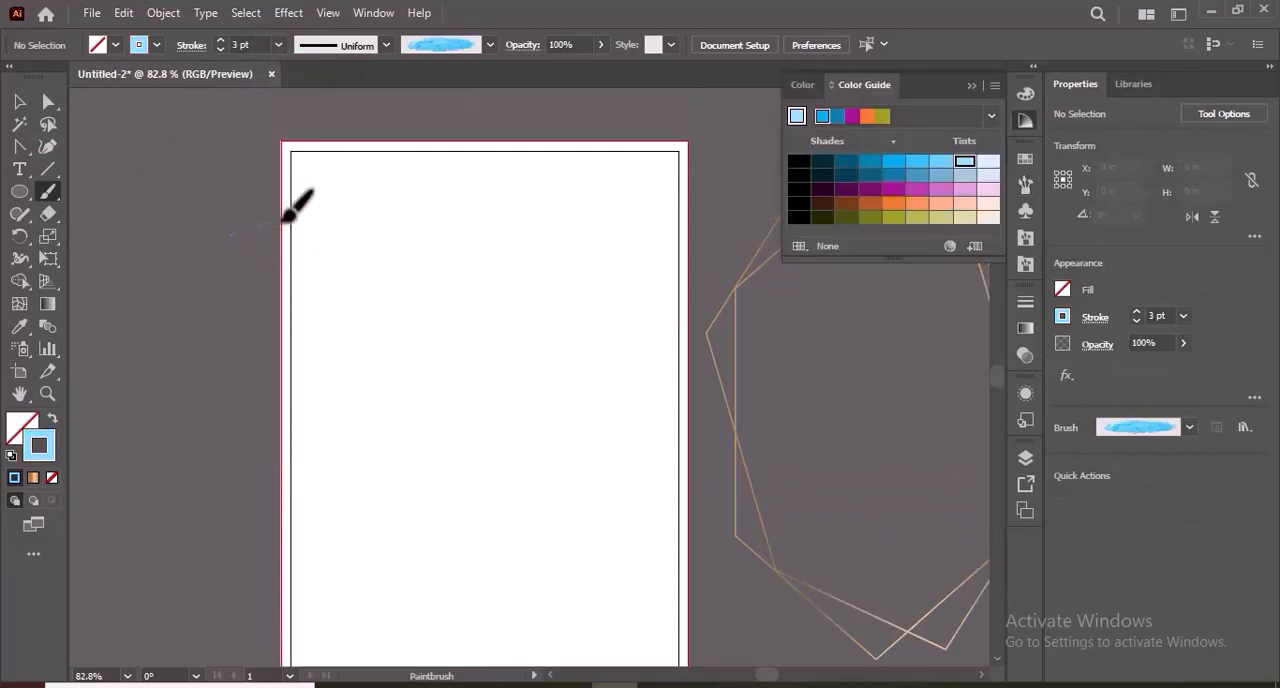
left_click_drag(285, 220, 418, 200)
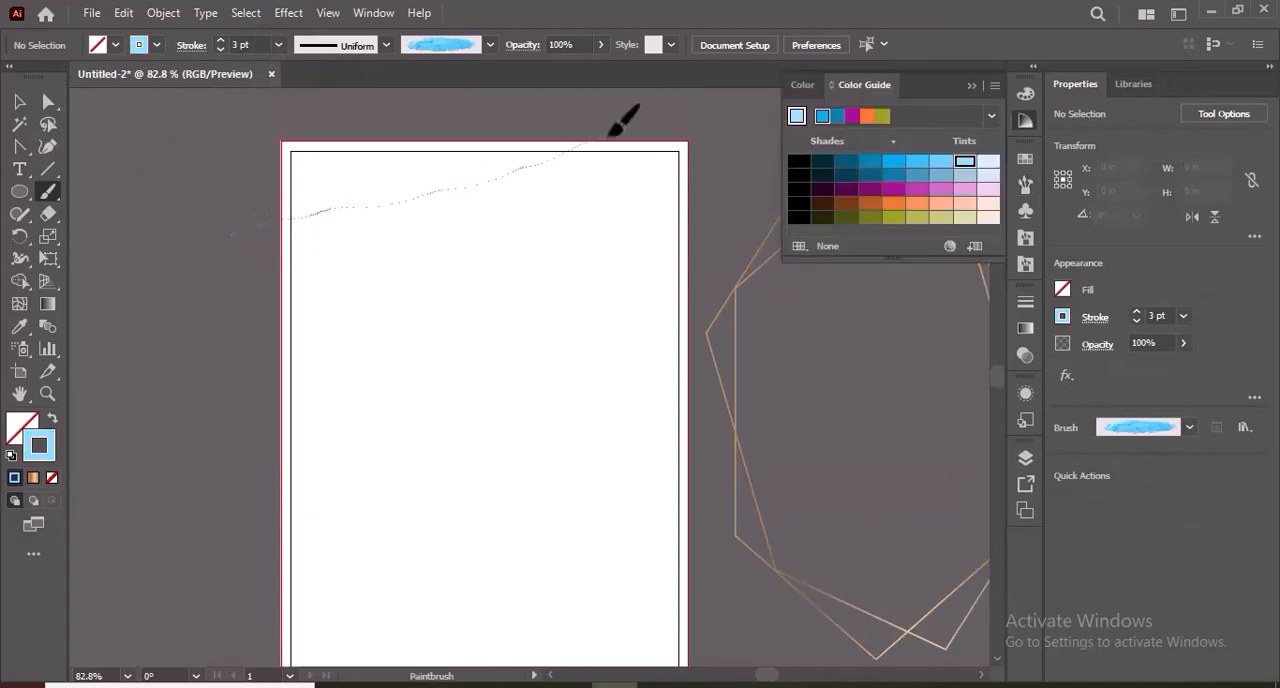
left_click_drag(610, 132, 614, 130)
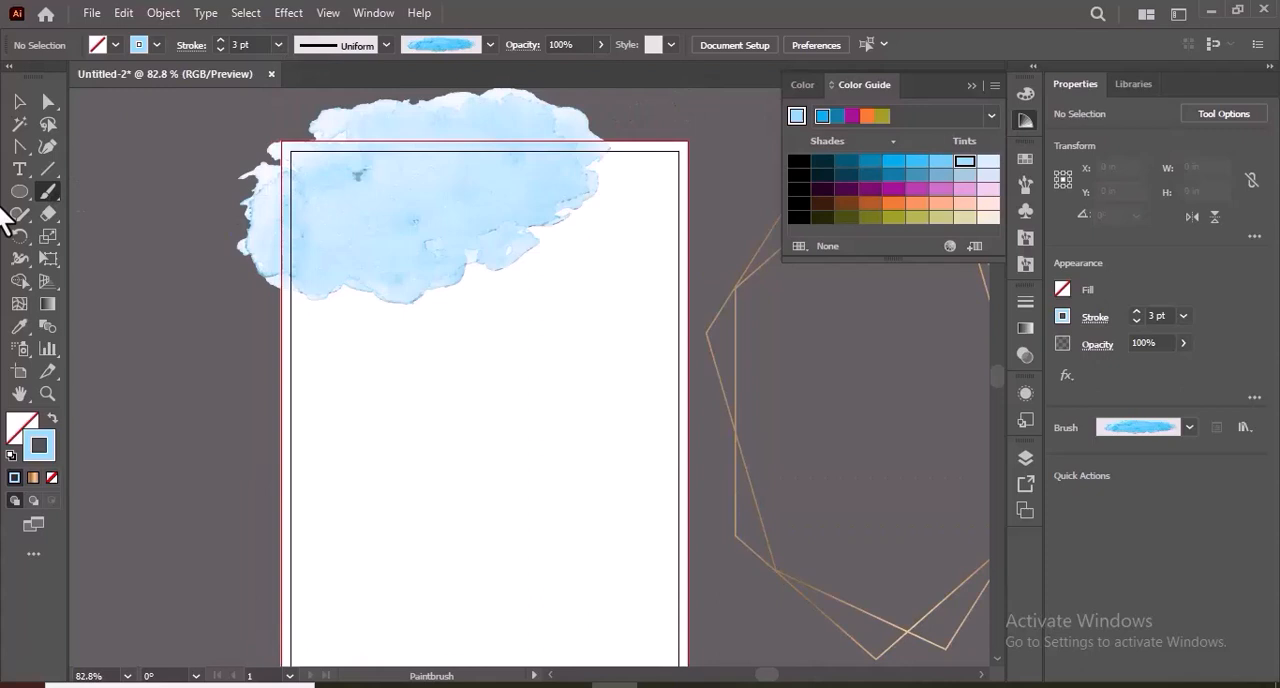
Rotate the watercolor stroke to about 187.5° and shift it further outward over the artboard's upper-left corner.
left_click(19, 101)
left_click(563, 200)
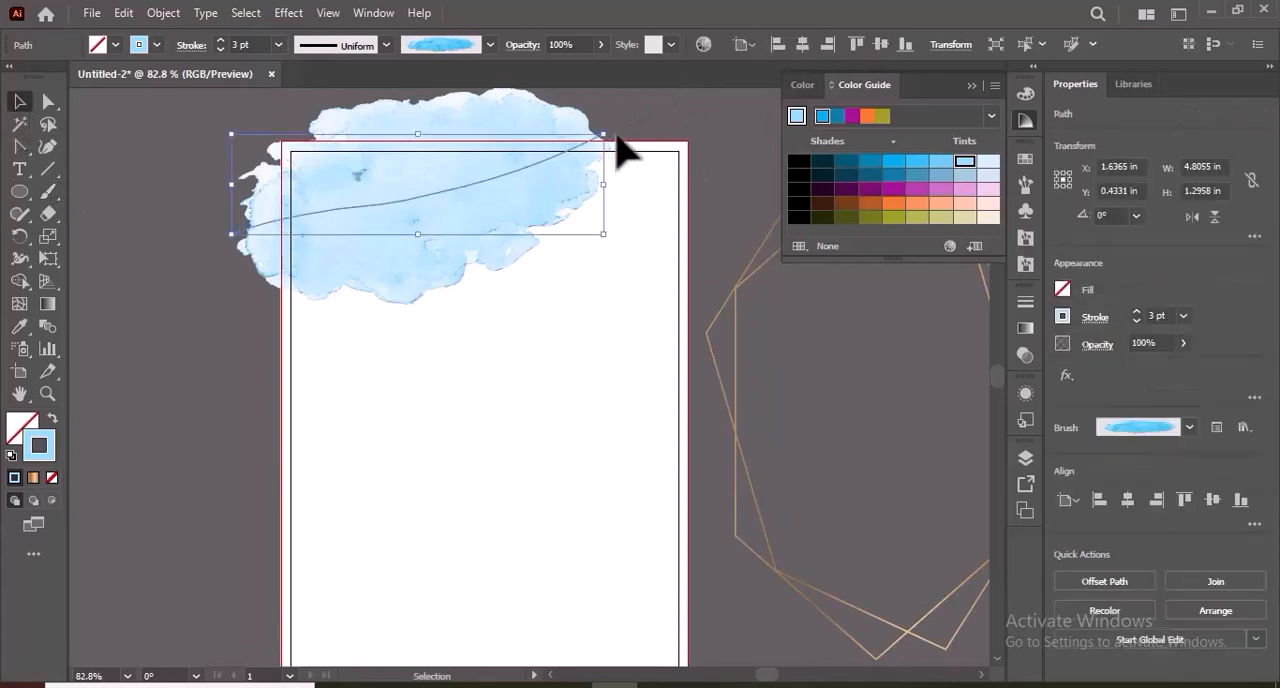
left_click_drag(614, 138, 389, 334)
left_click(389, 334)
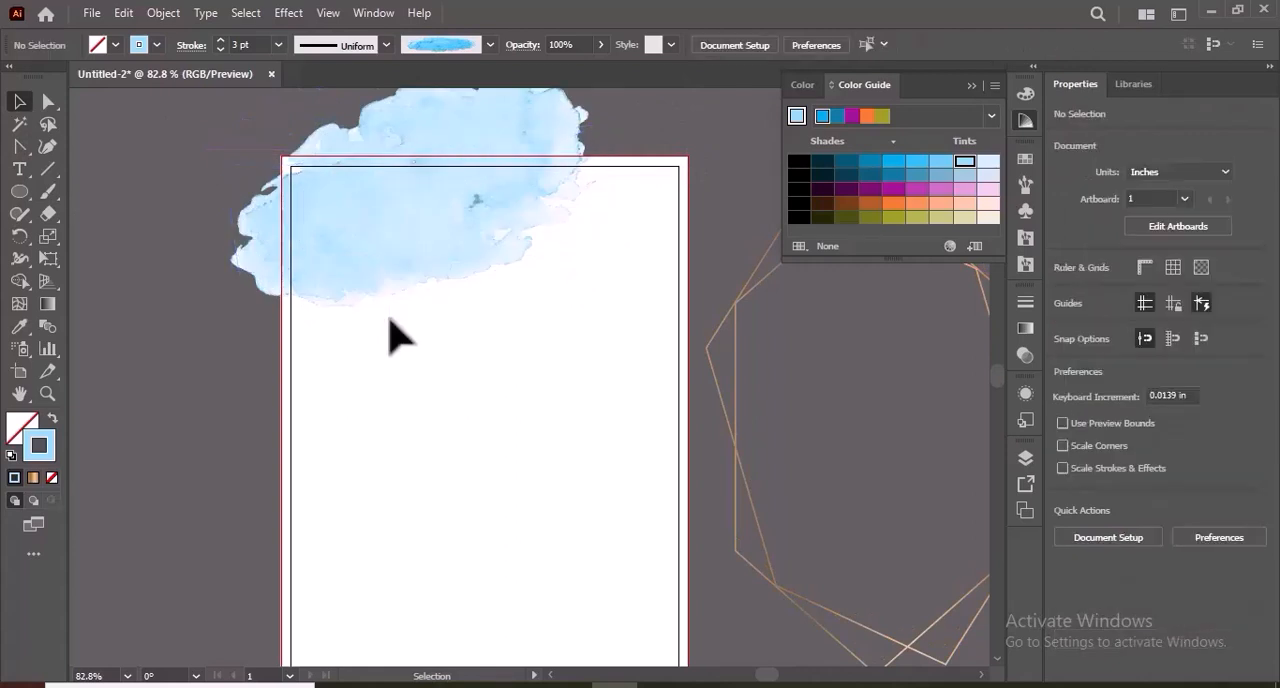
left_click_drag(386, 250, 337, 243)
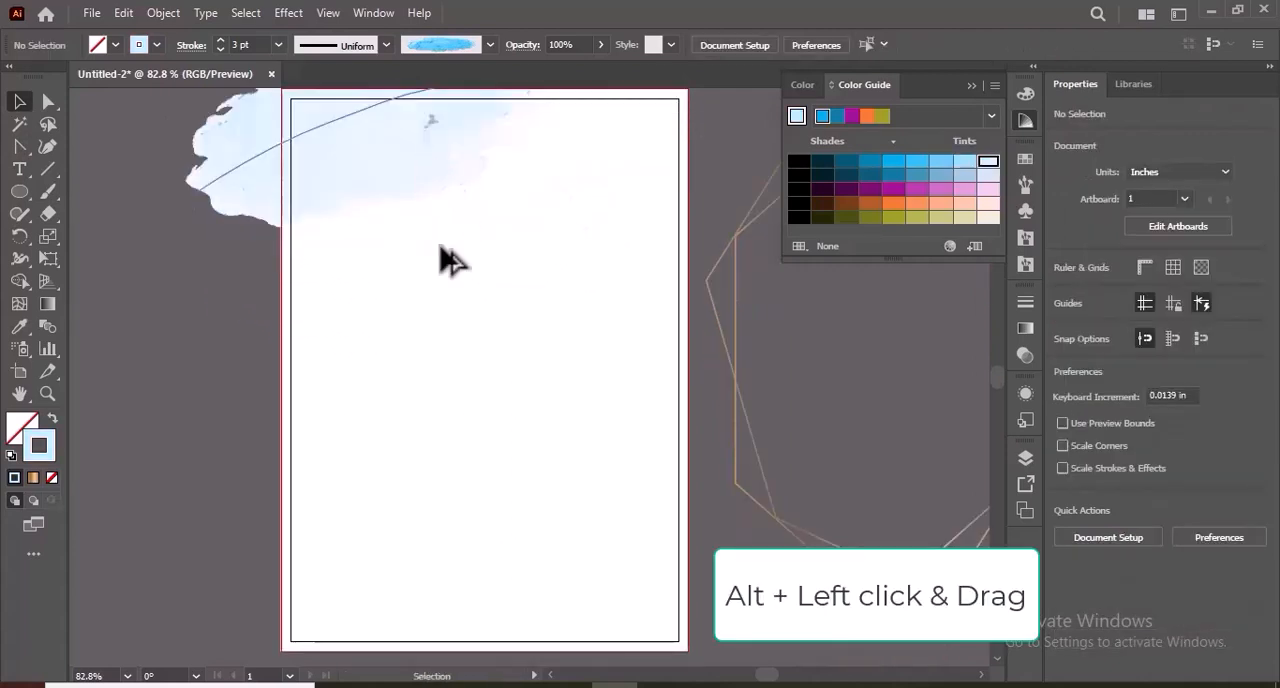
Duplicate the watercolor stroke to the artboard's lower-right corner, rotating the copy to about 7.1° so it mirrors the original.
left_click_drag(516, 441, 609, 634)
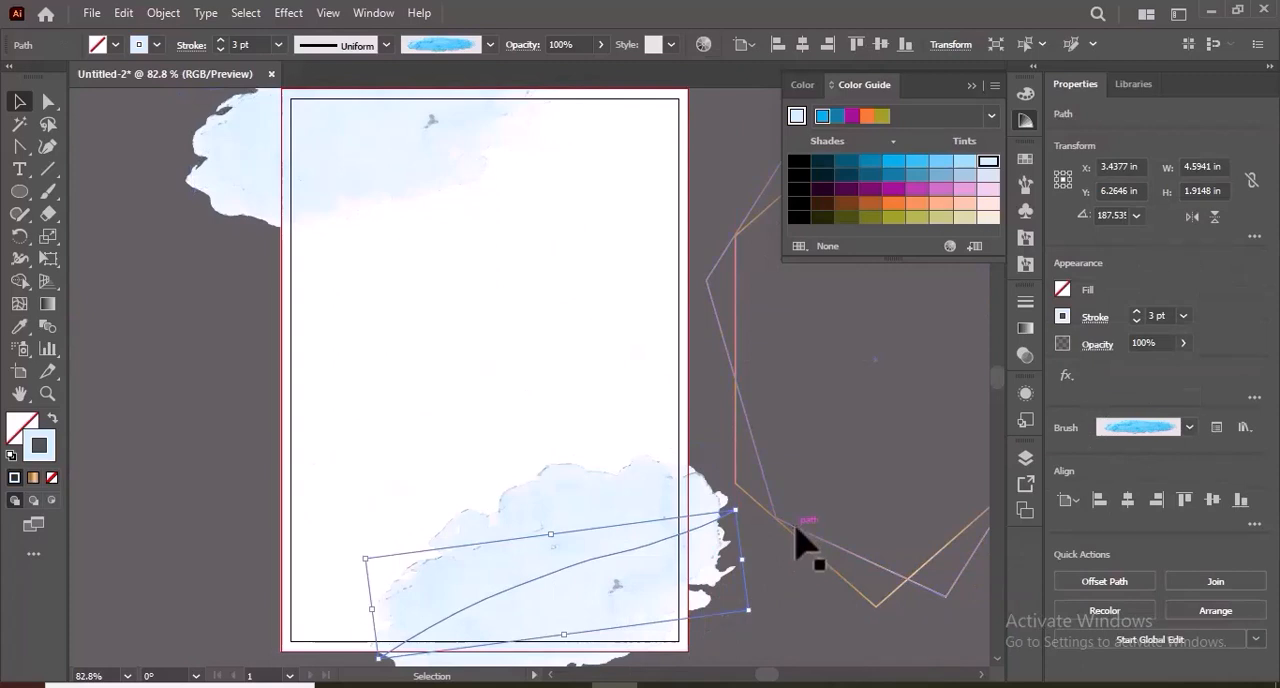
left_click_drag(605, 573, 484, 622)
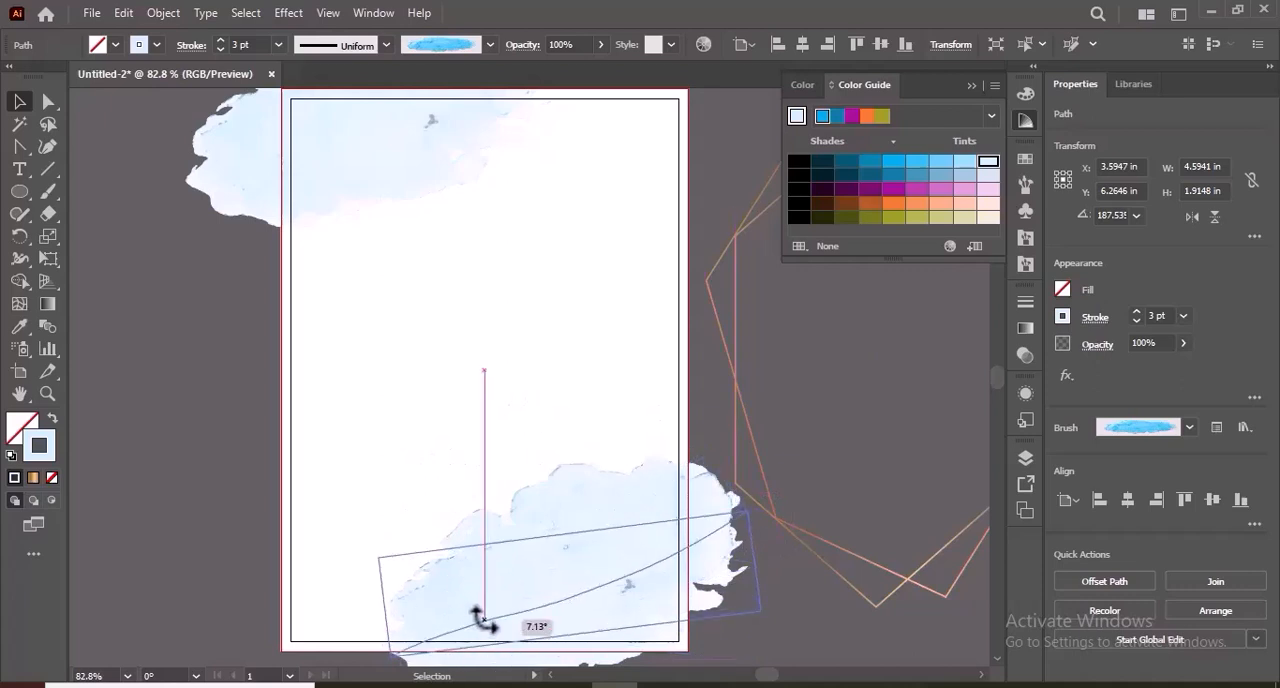
left_click_drag(647, 612, 618, 622)
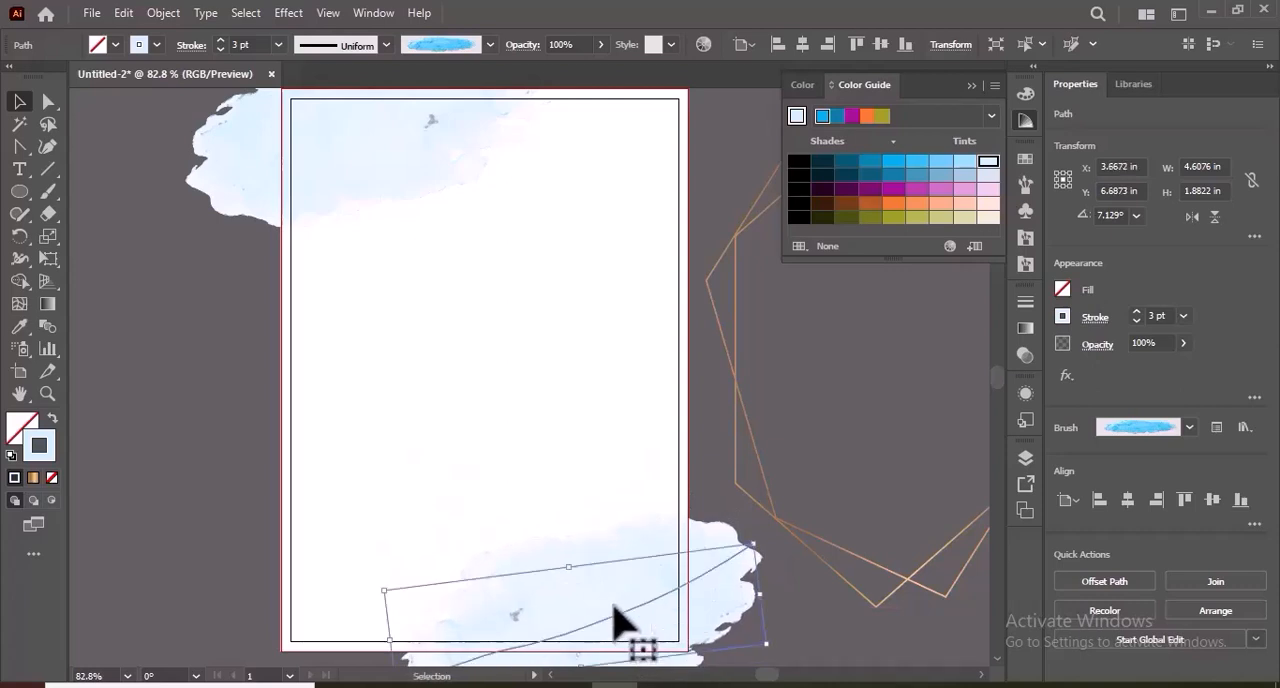
left_click(968, 86)
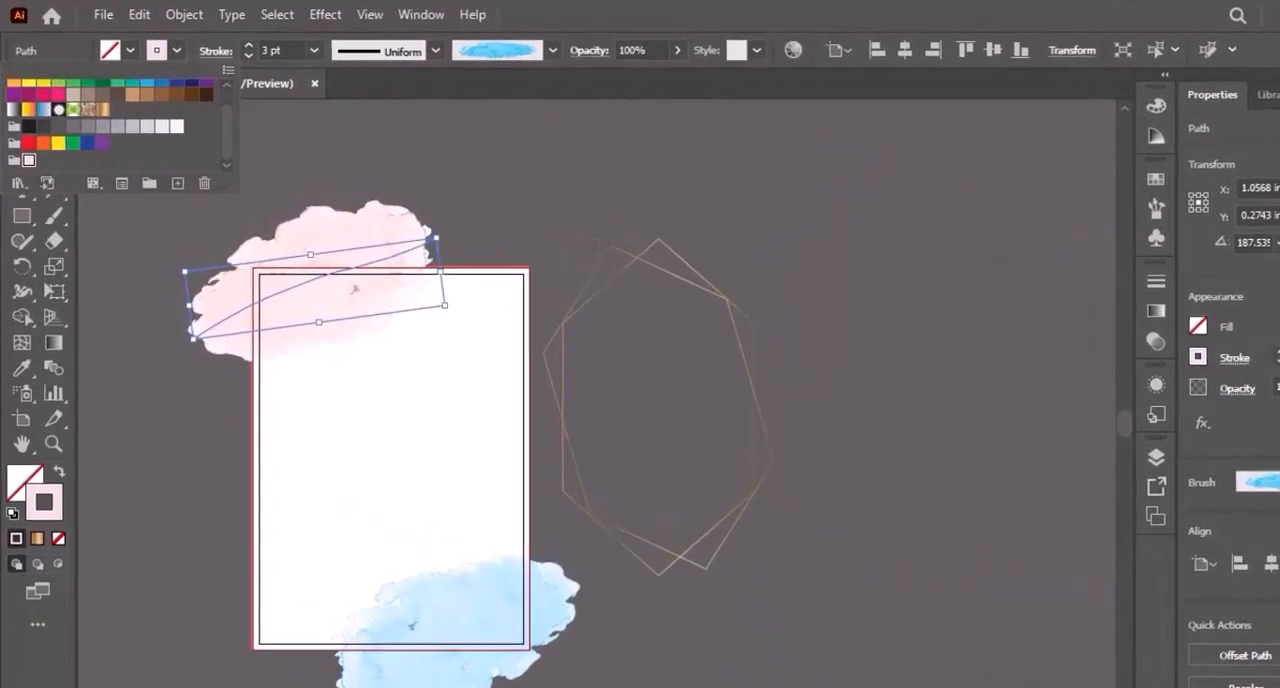
Recolor the lower-right watercolor stroke with the pale pink swatch to match the upper one.
left_click(491, 634)
left_click(491, 634)
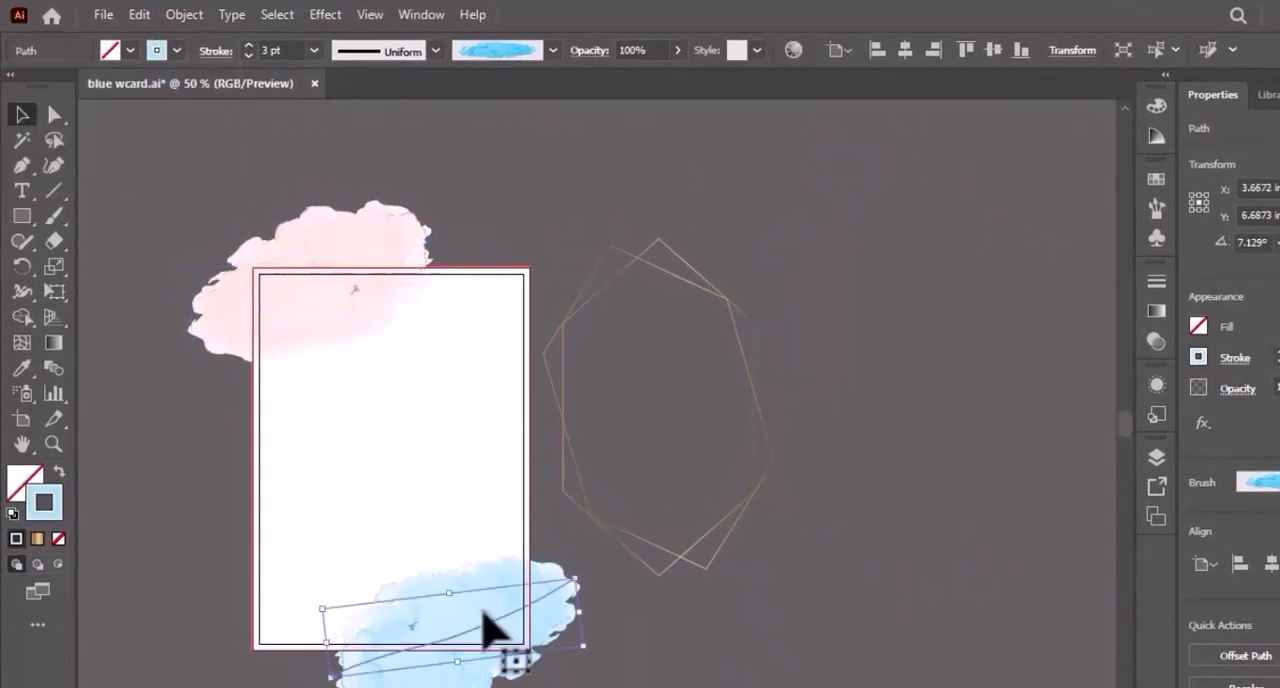
left_click(177, 50)
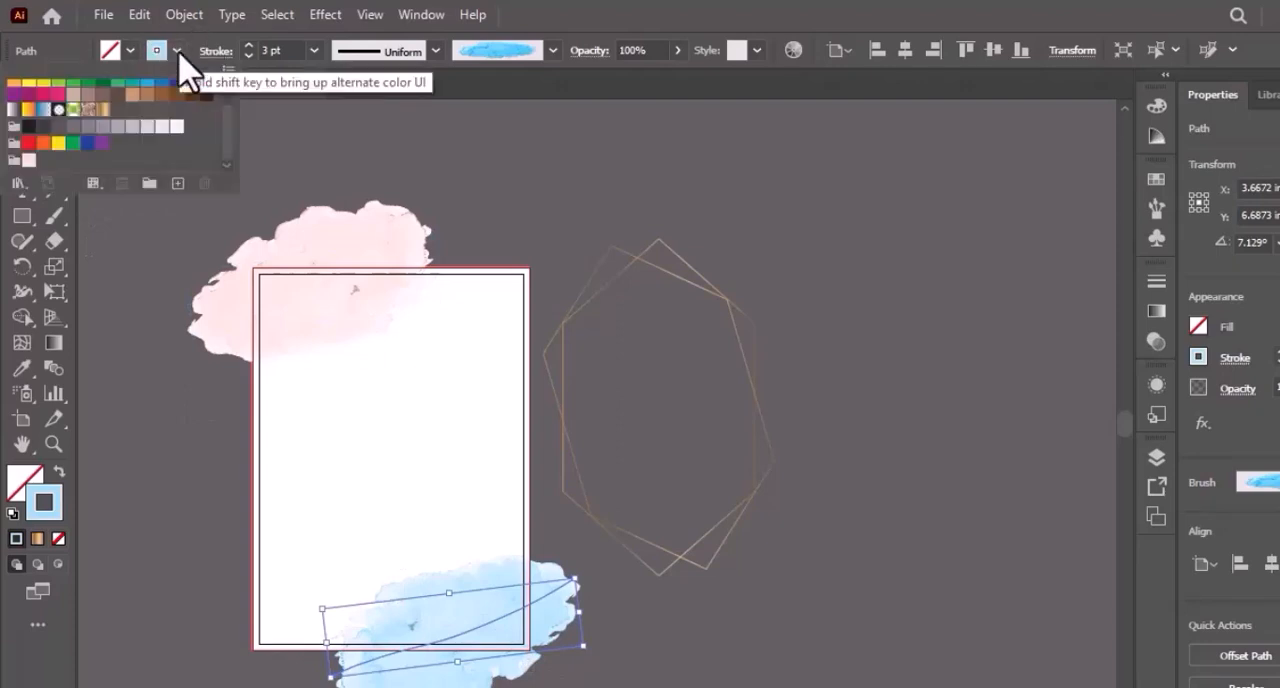
left_click(29, 161)
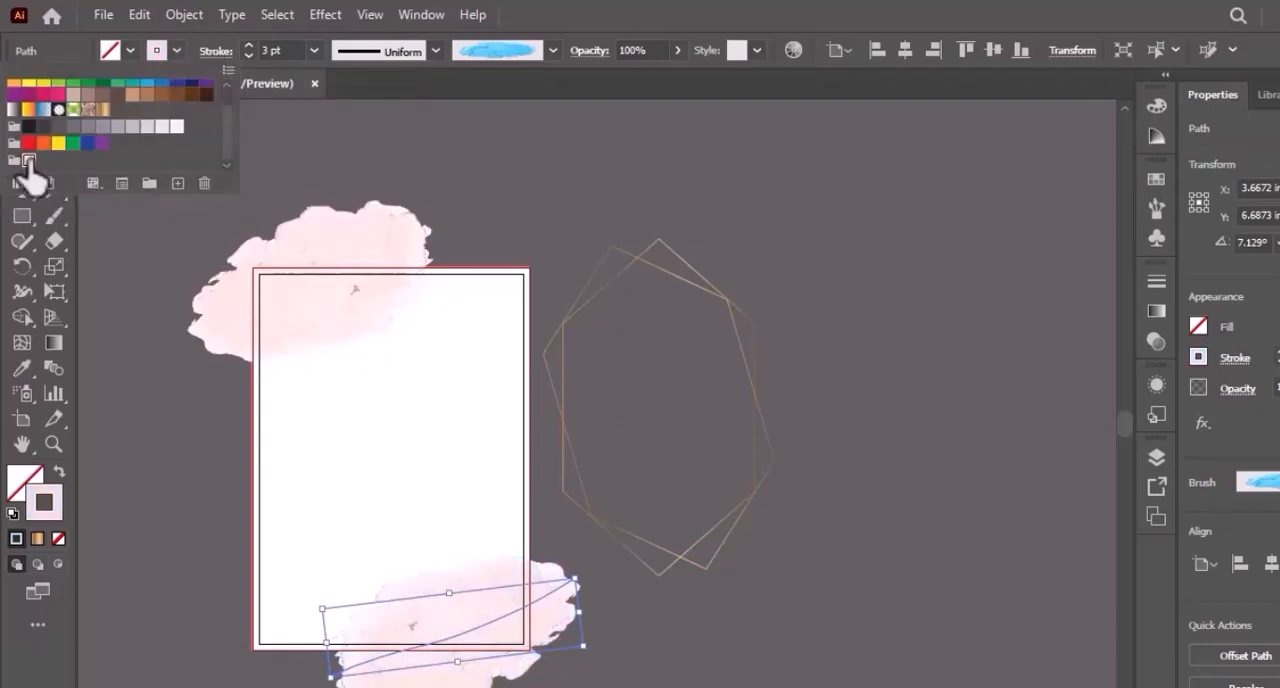
key("Escape")
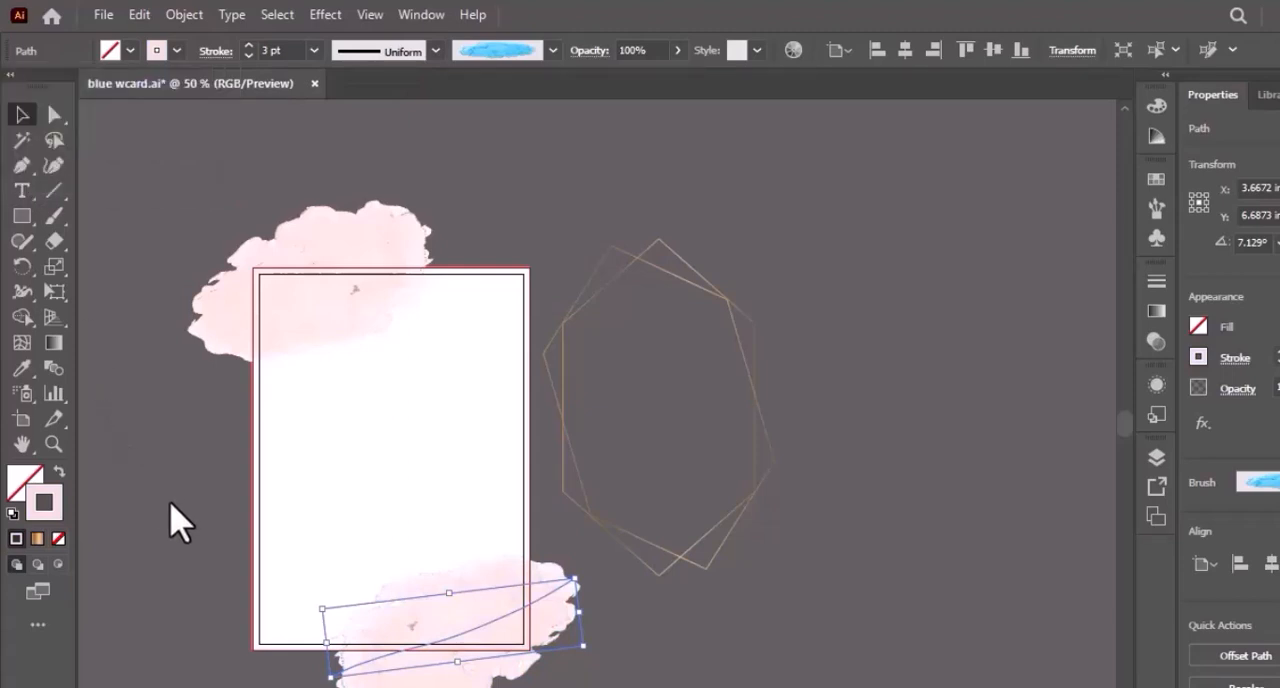
left_click(180, 520)
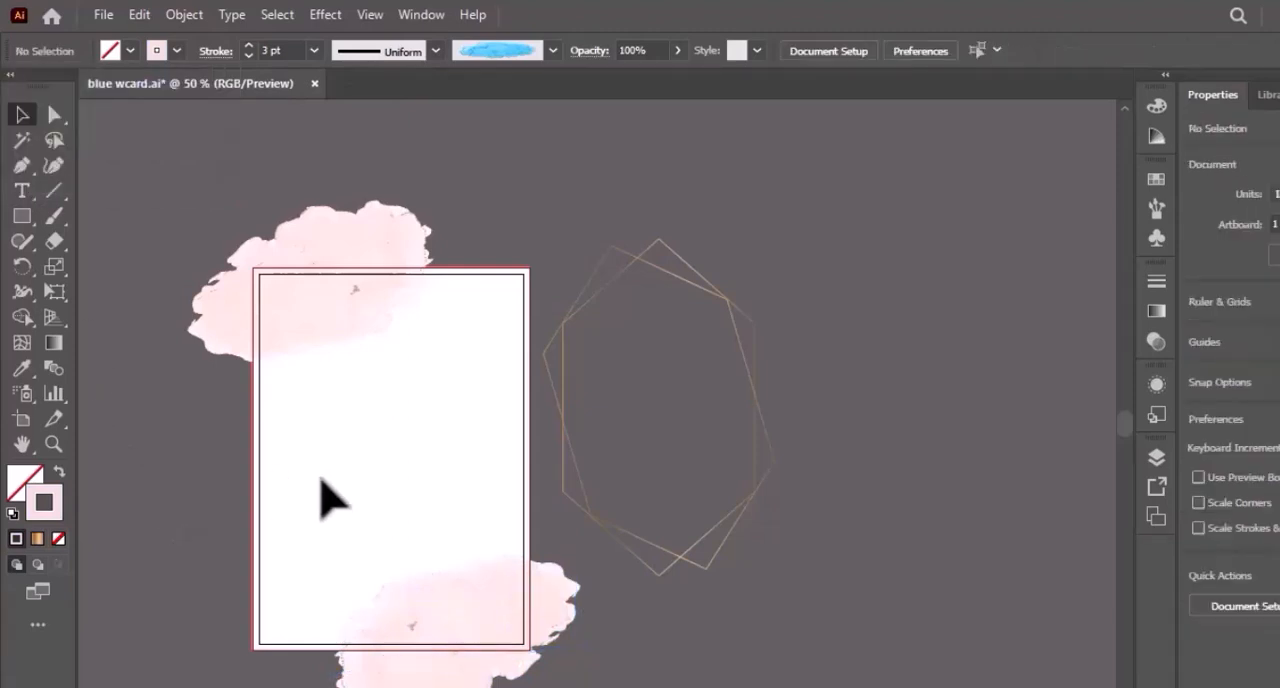
Copy the white background rectangle and paste the duplicate in front of it.
left_click(320, 479)
left_click(189, 500)
left_click(325, 453)
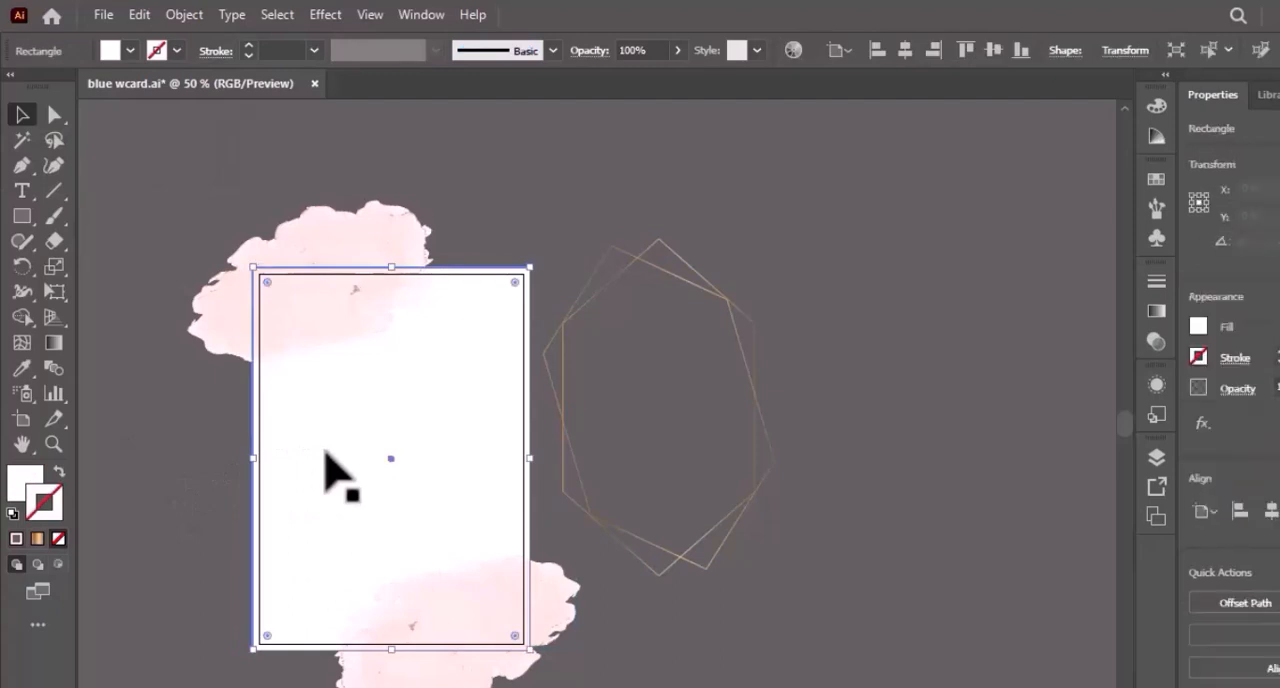
left_click(133, 16)
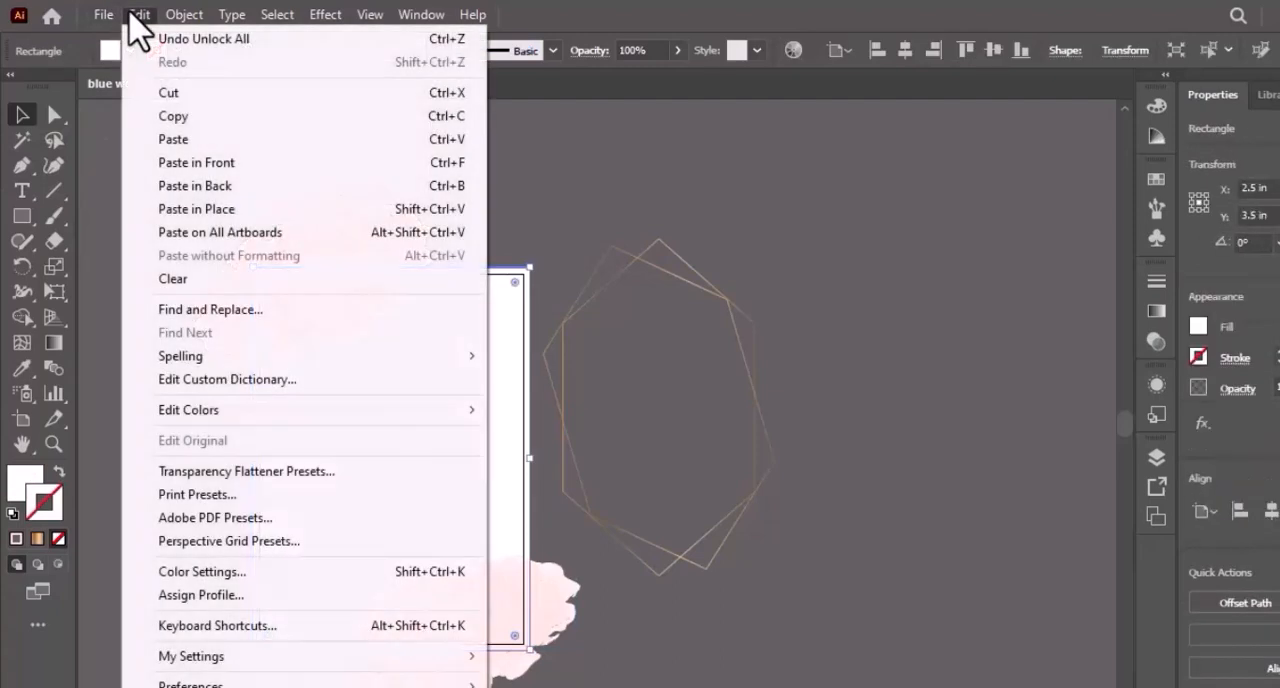
left_click(182, 116)
left_click(145, 16)
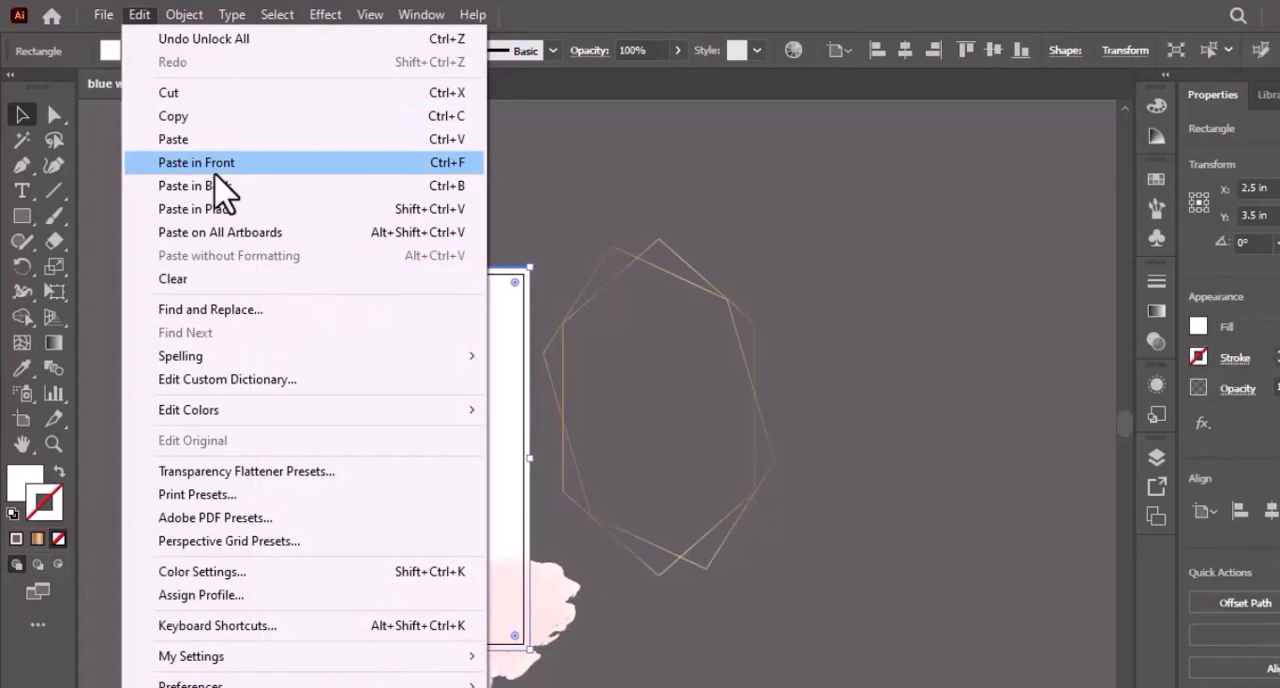
left_click(215, 165)
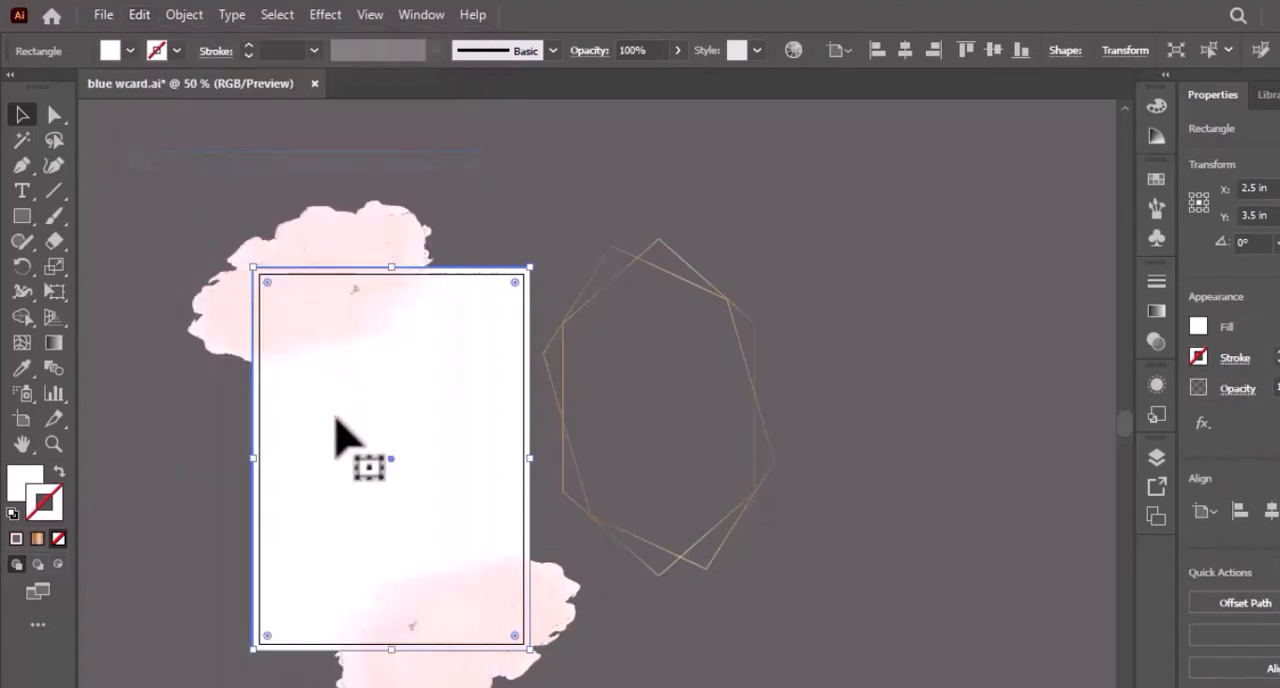
Bring the duplicate rectangle to the front and use it as a clipping mask for both pink watercolor strokes.
right_click(300, 514)
mouse_move(360, 664)
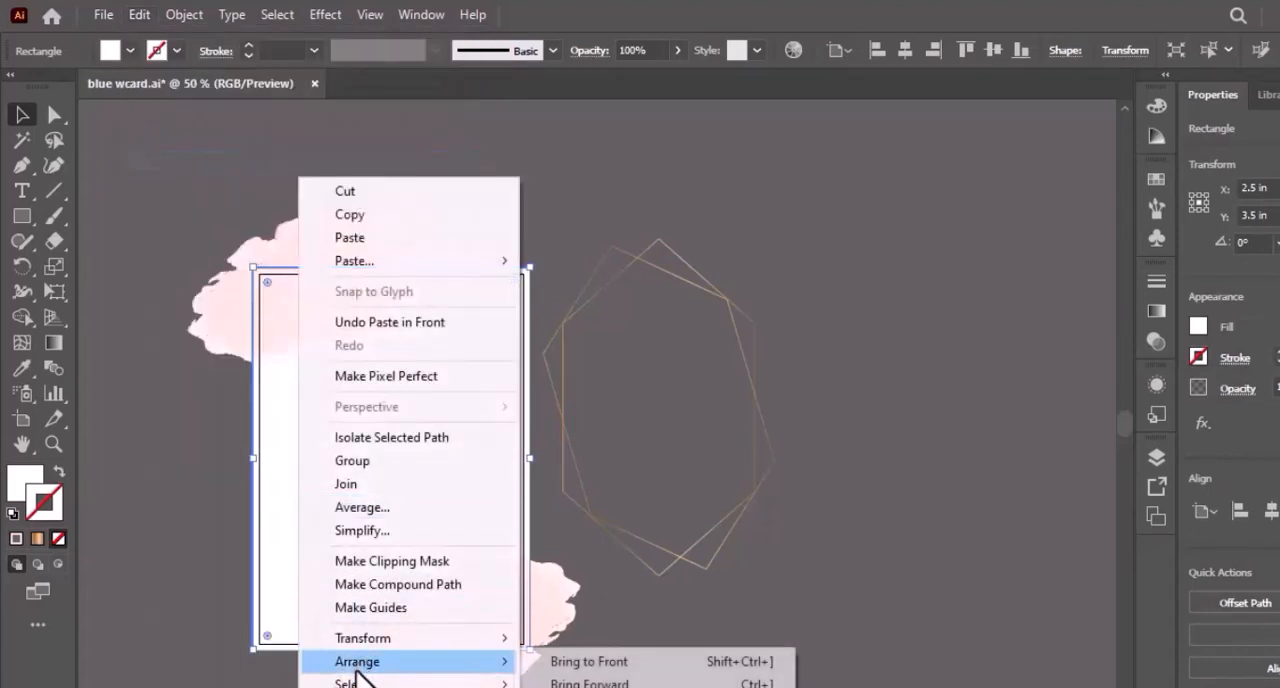
left_click(562, 663)
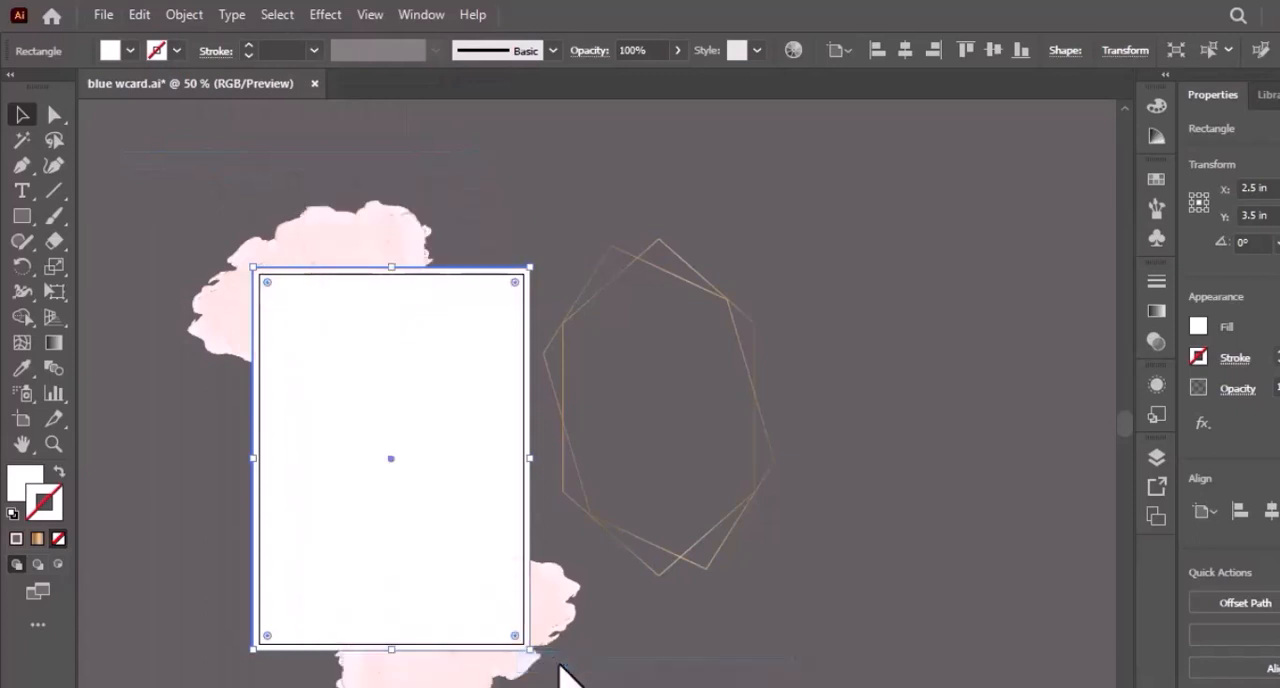
left_click_drag(341, 163, 476, 686)
right_click(416, 494)
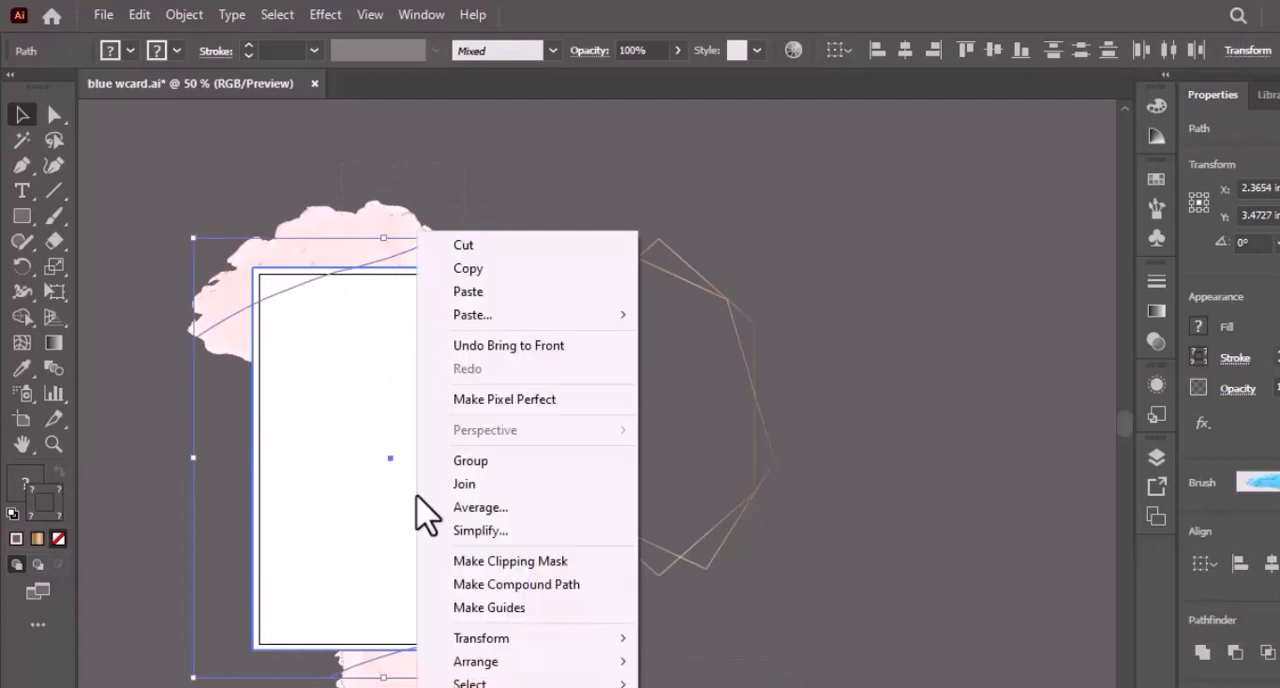
left_click(470, 562)
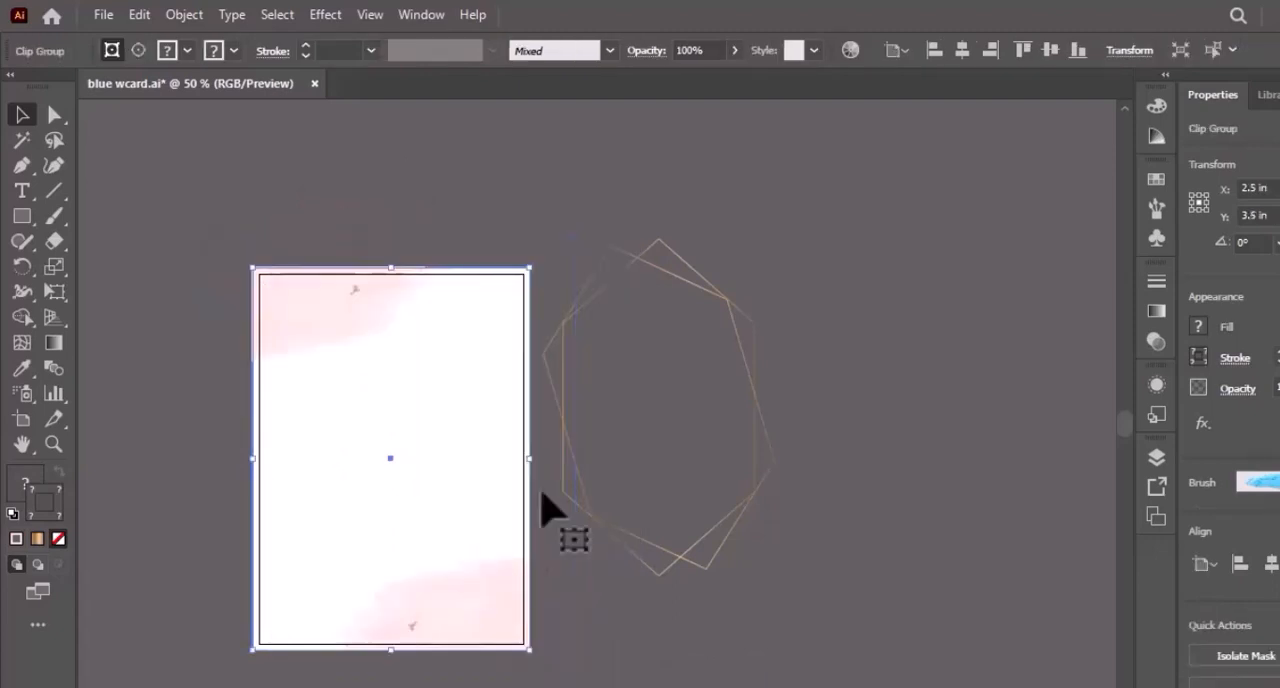
Move the gold hexagon group onto the card and centre it on the artboard.
left_click_drag(740, 440, 495, 458)
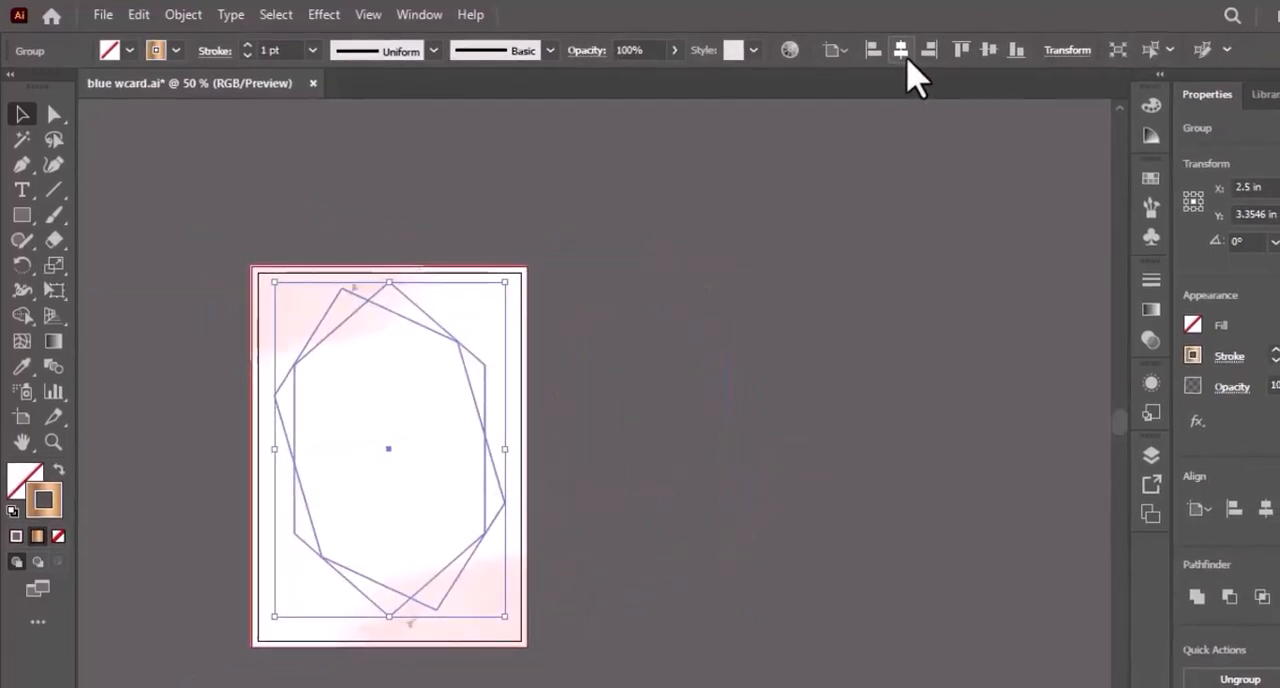
left_click(989, 50)
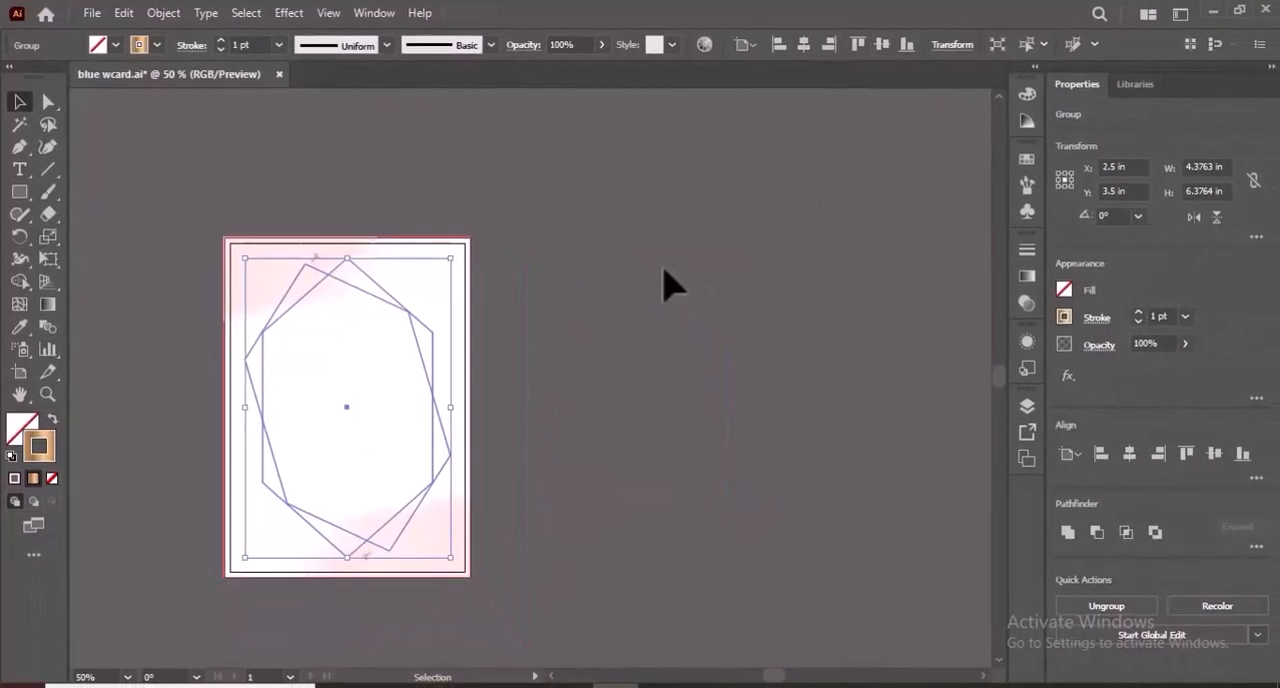
left_click(668, 285)
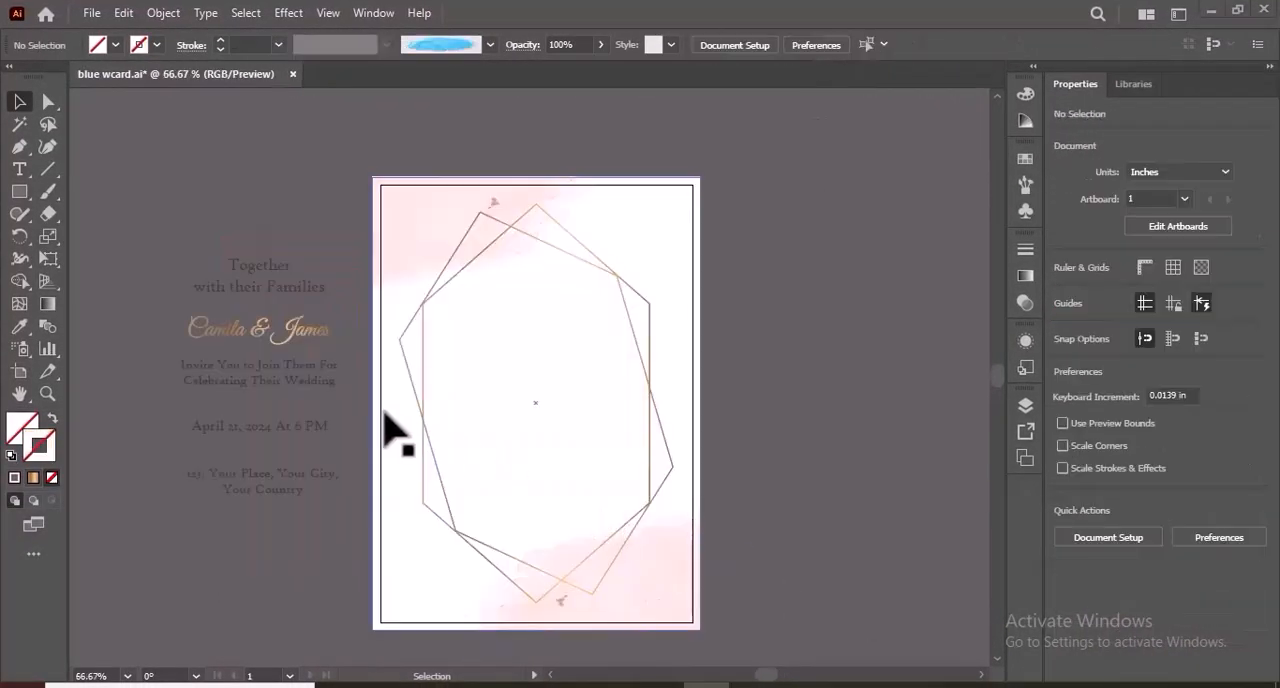
Place the grouped invitation text inside the hexagon frame and centre it horizontally on the artboard.
left_click_drag(270, 380, 540, 412)
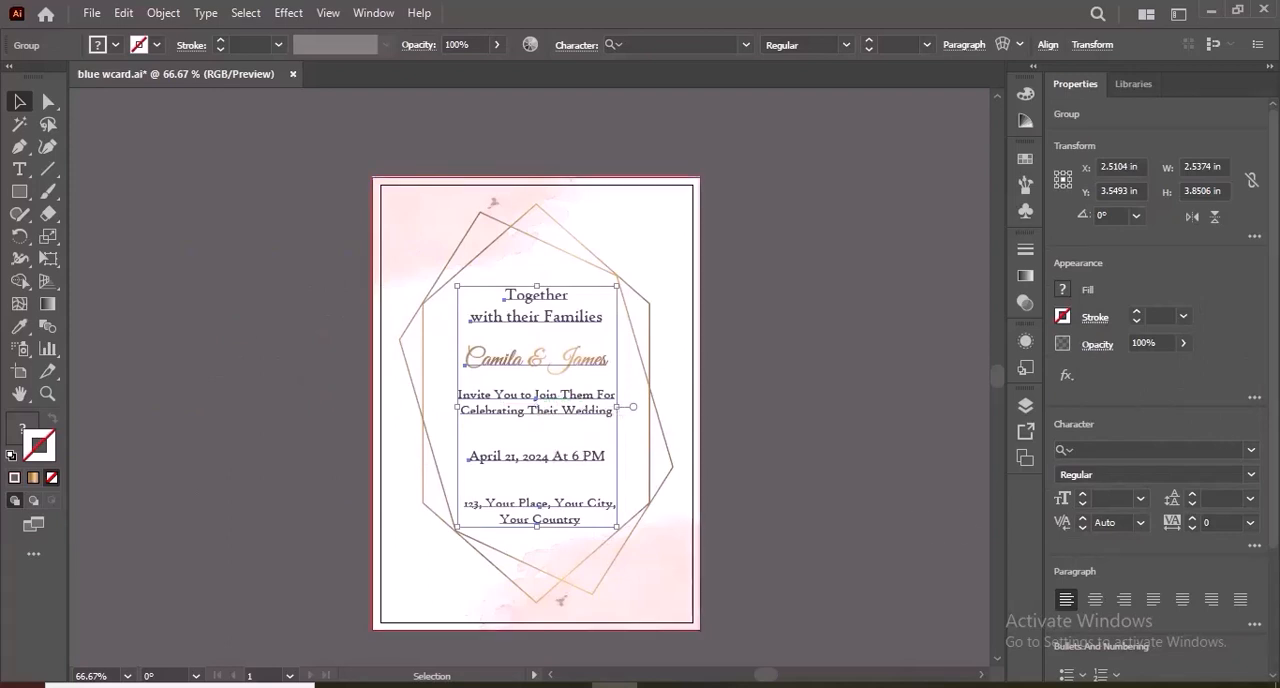
scroll(1100, 640, "down", 3)
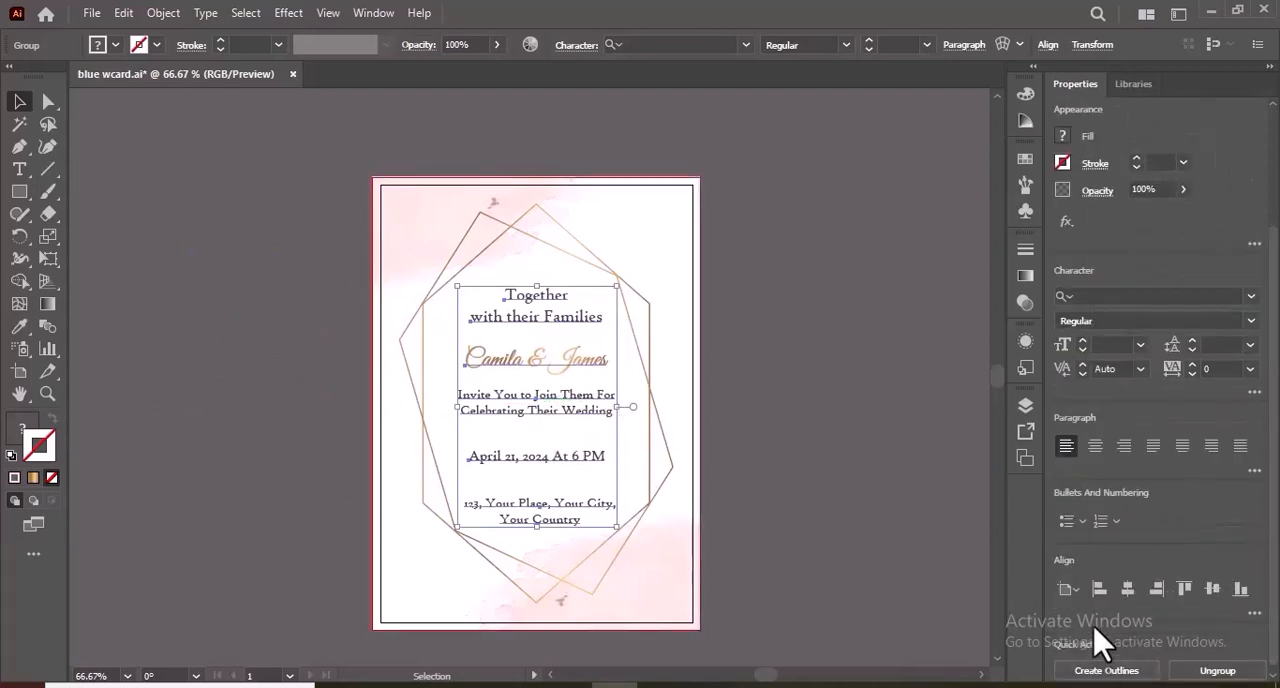
left_click(1125, 589)
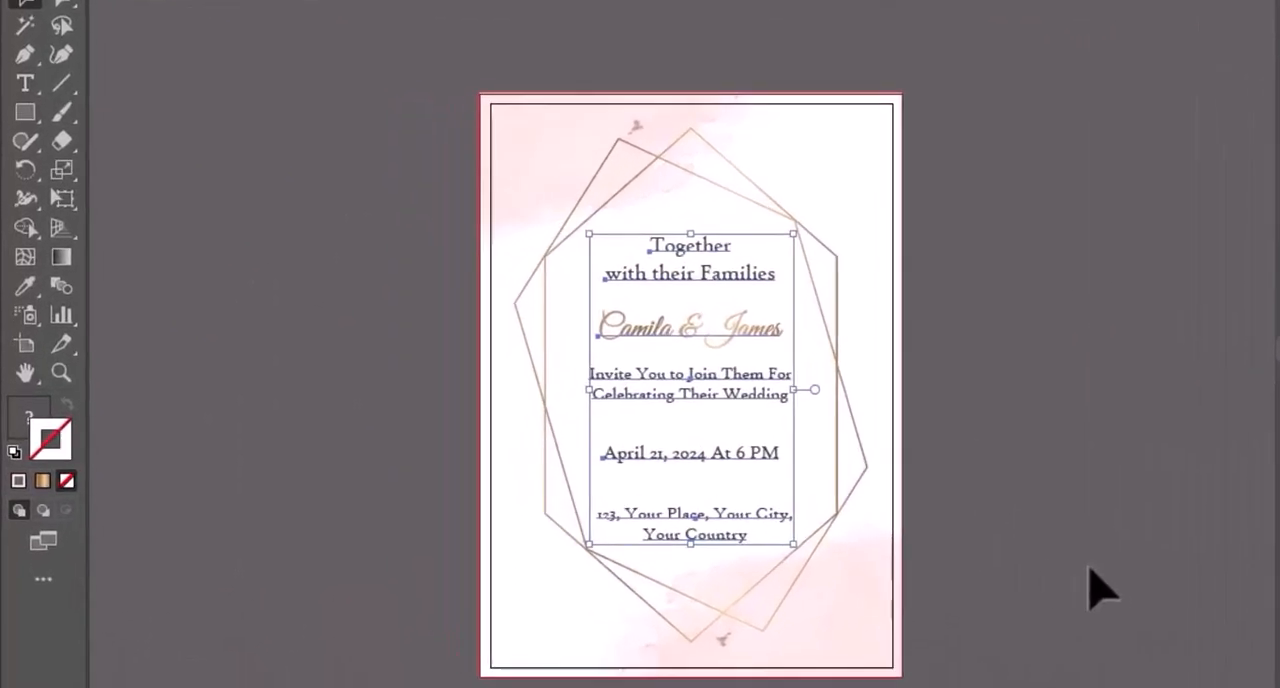
left_click(1100, 590)
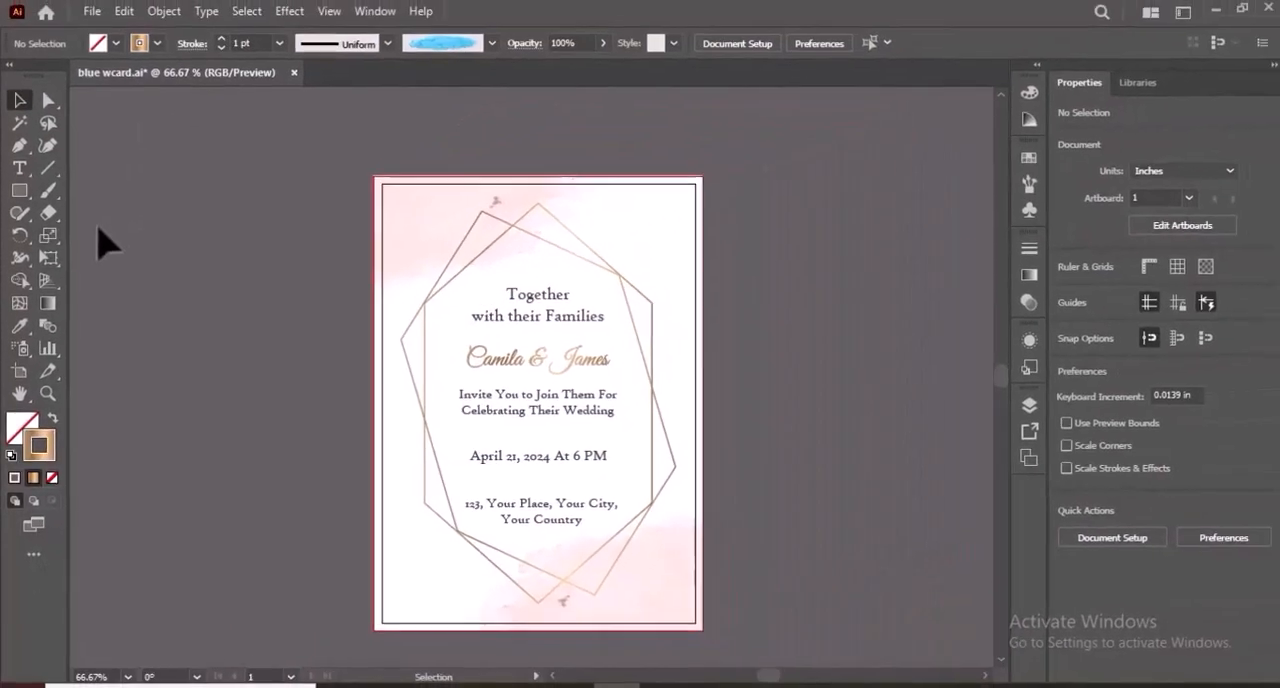
Draw a 1 pt gold horizontal divider line about 2.03 in long between the invitation wording and the date.
left_click(48, 168)
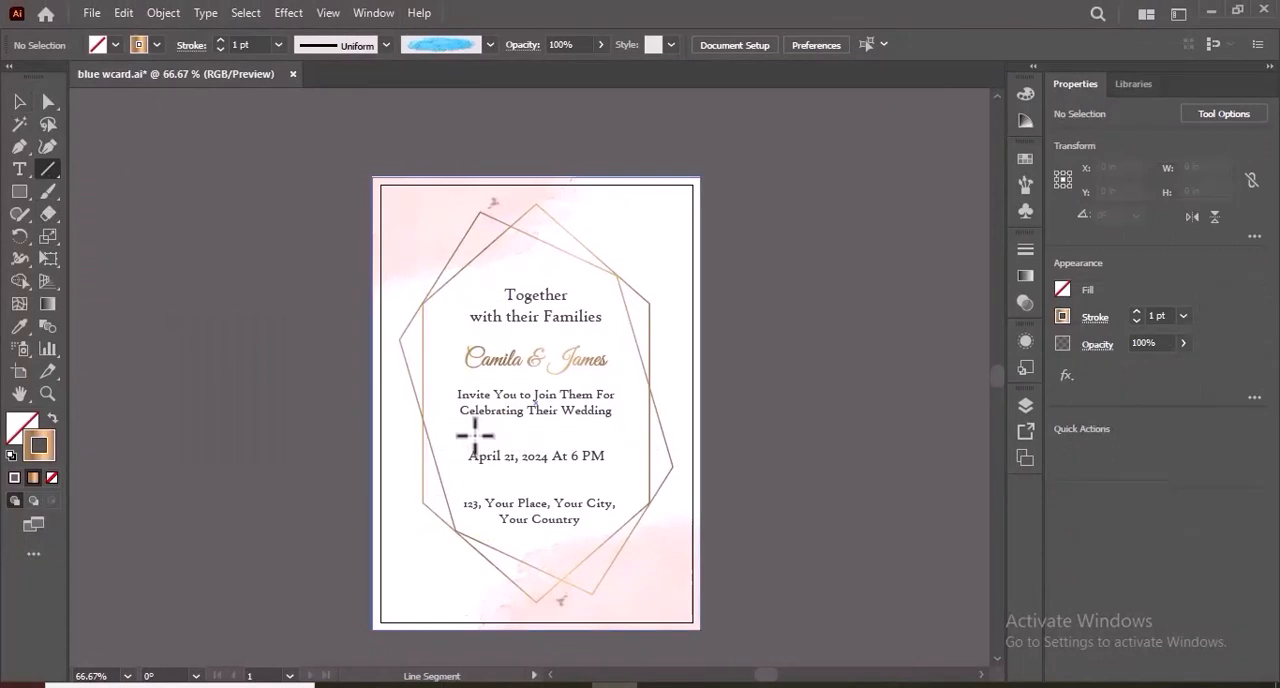
left_click_drag(474, 434, 600, 433)
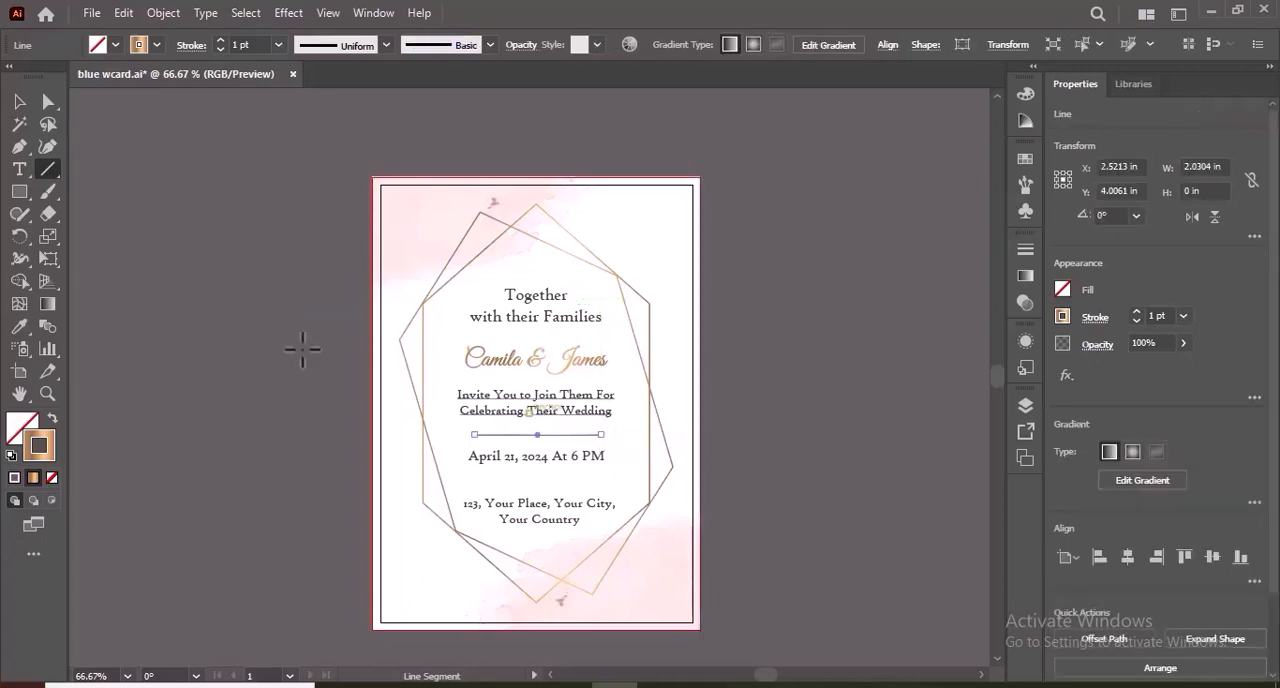
left_click(180, 290)
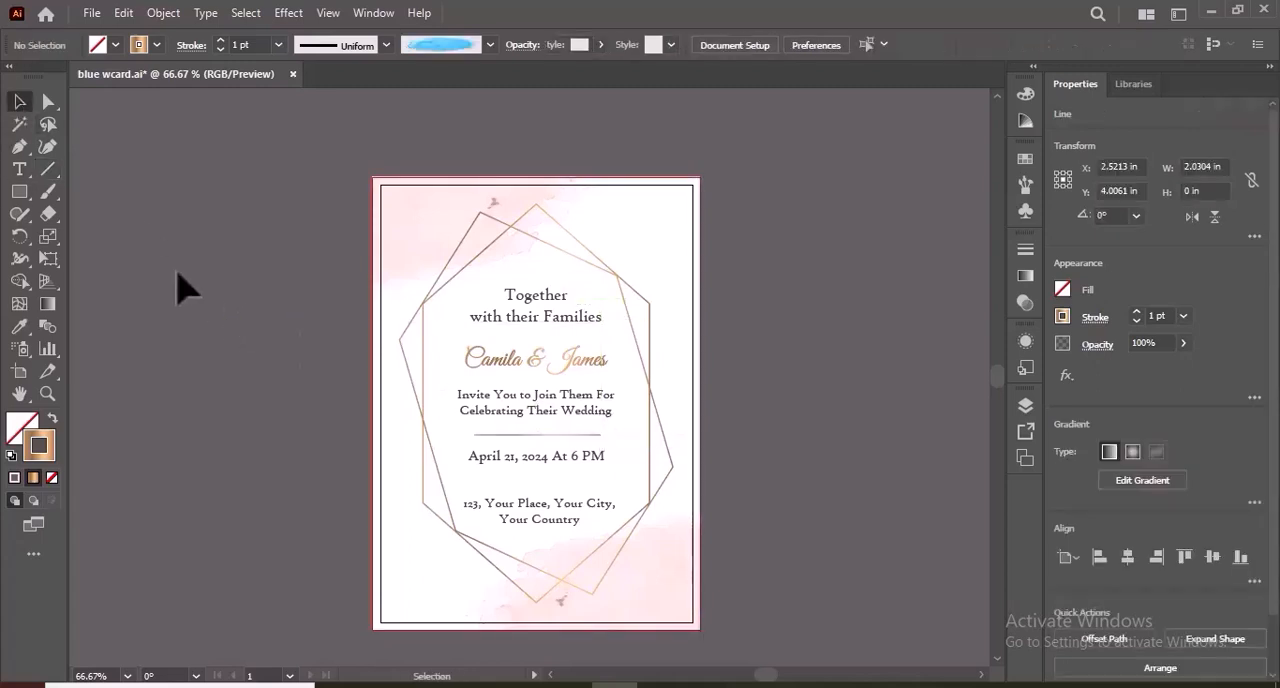
Draw a narrow vertical ellipse about 0.26 by 0.52 in near the card's upper-right corner, with gold gradient fill and no stroke.
left_click(26, 194)
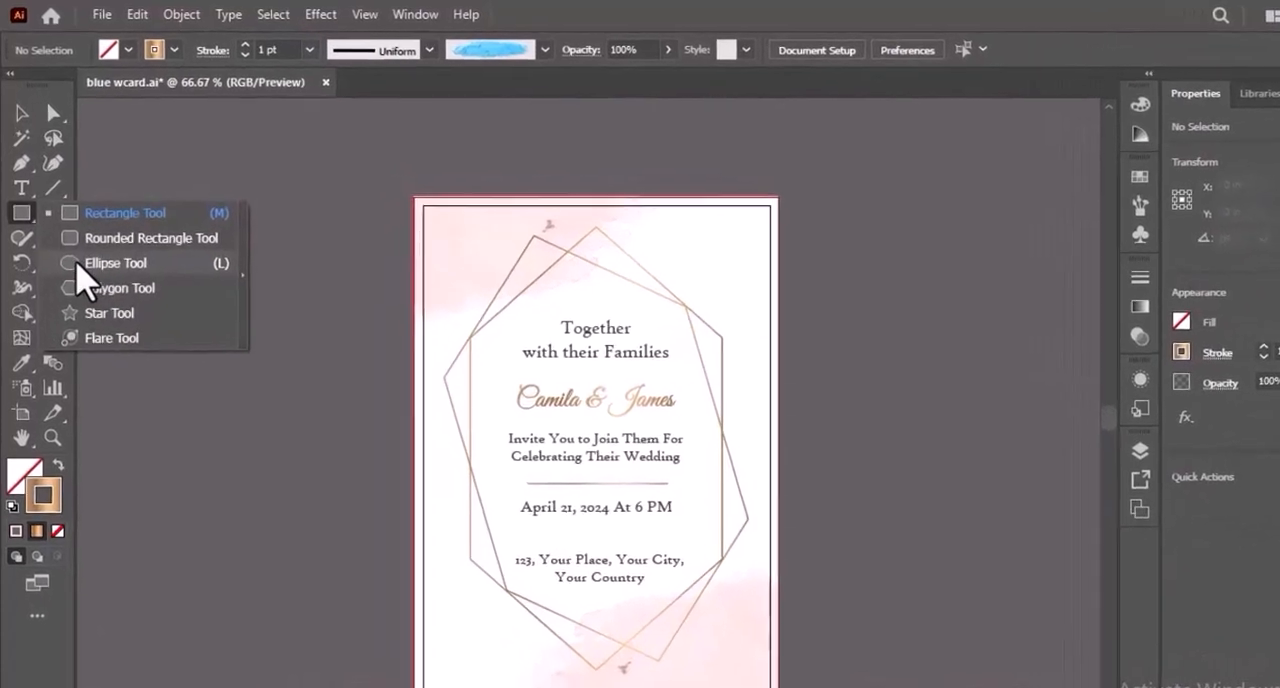
left_click(68, 238)
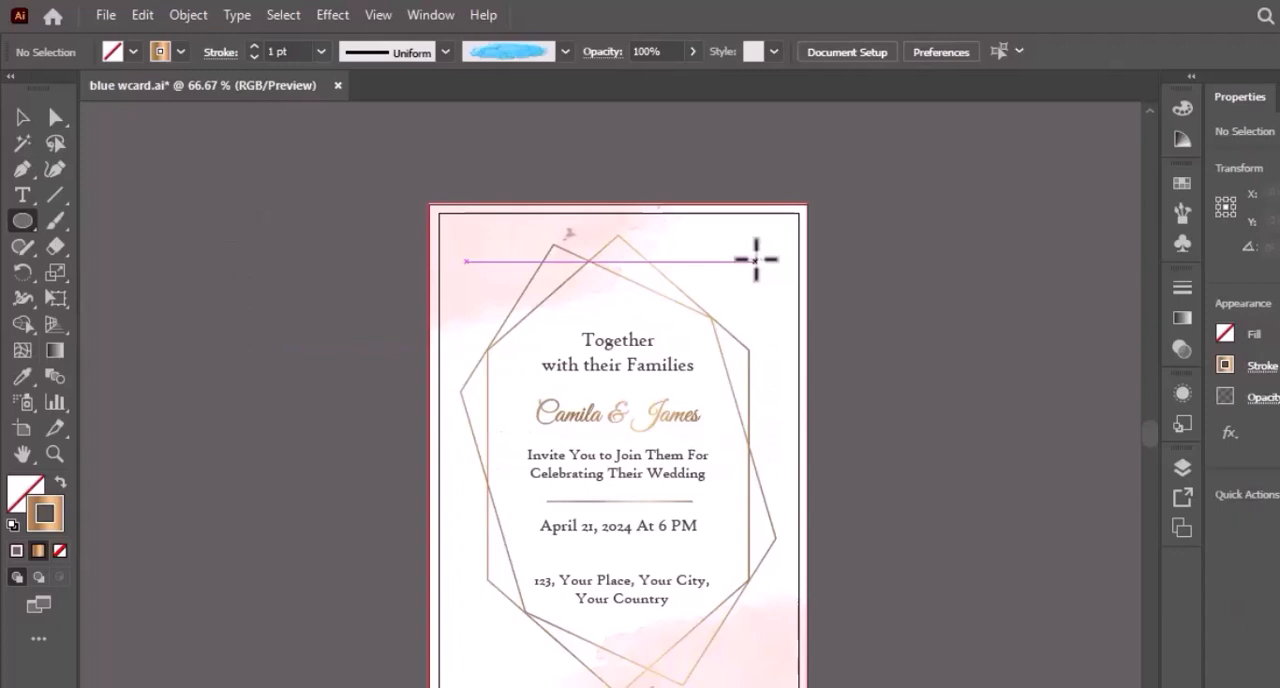
left_click_drag(764, 281, 775, 299)
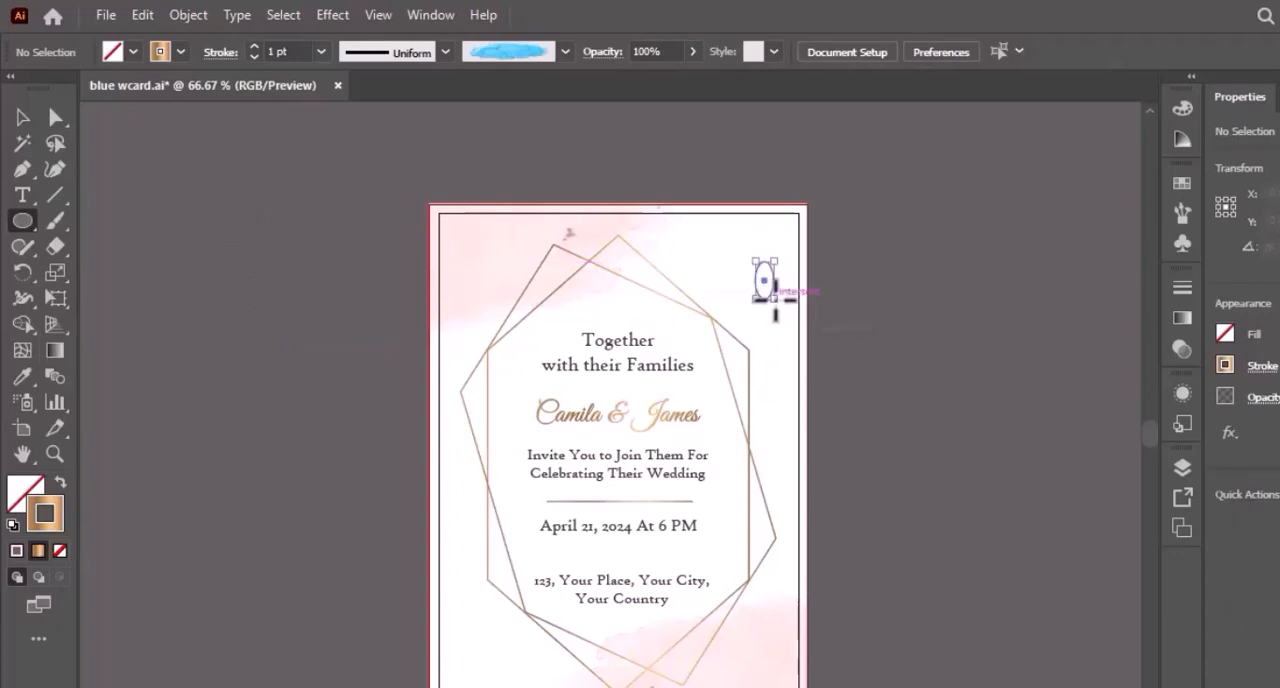
left_click(60, 483)
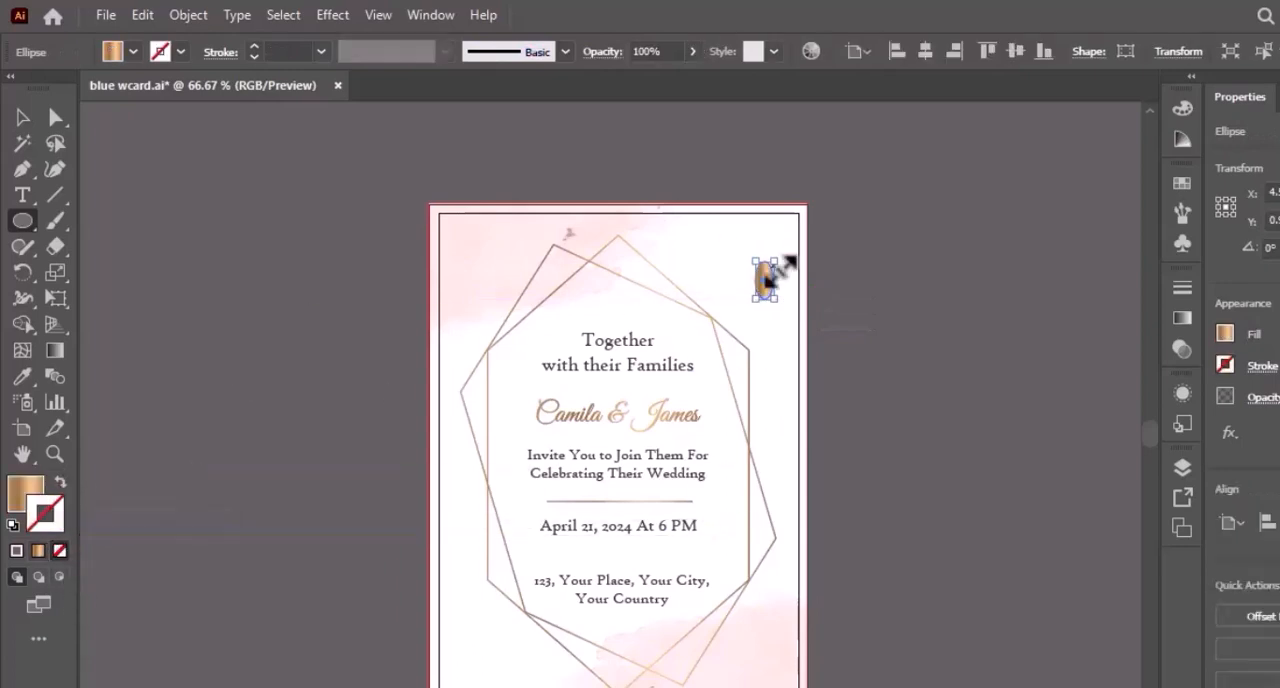
key("ctrl+equal")
key("ctrl+equal")
key("ctrl+equal")
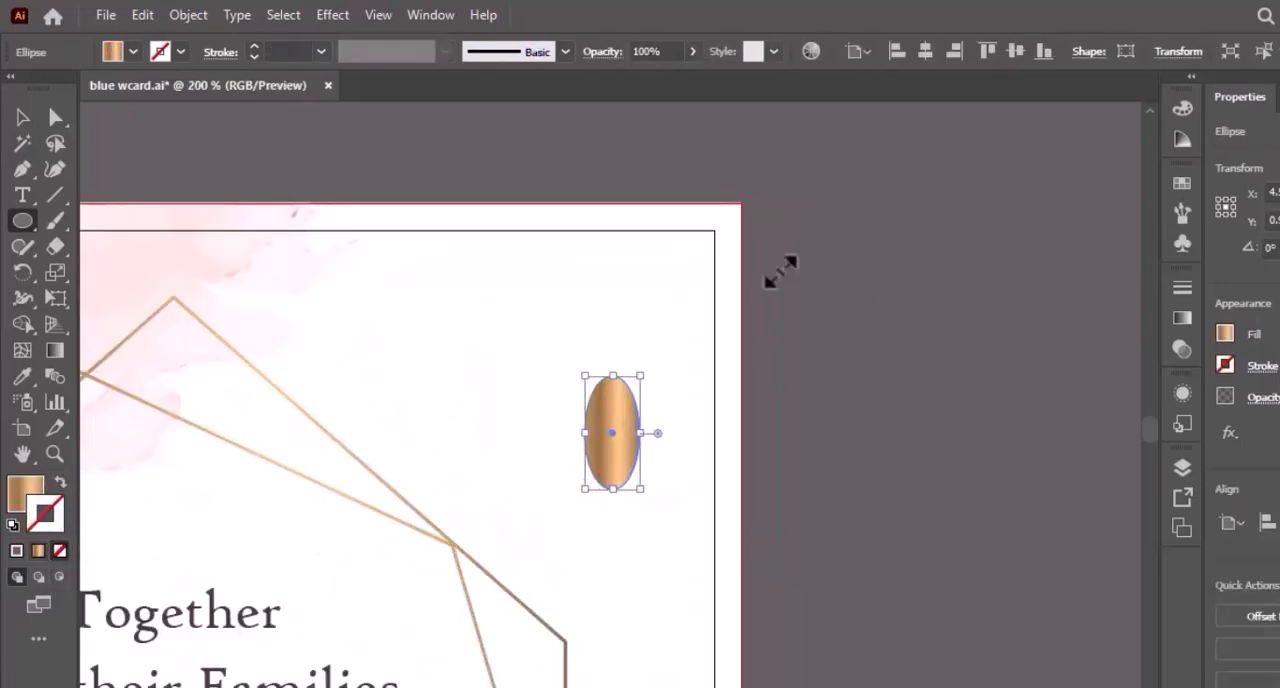
Reshape the ellipse into a teardrop by converting its top anchor to a corner and moving both side anchors slightly down.
left_click(28, 176)
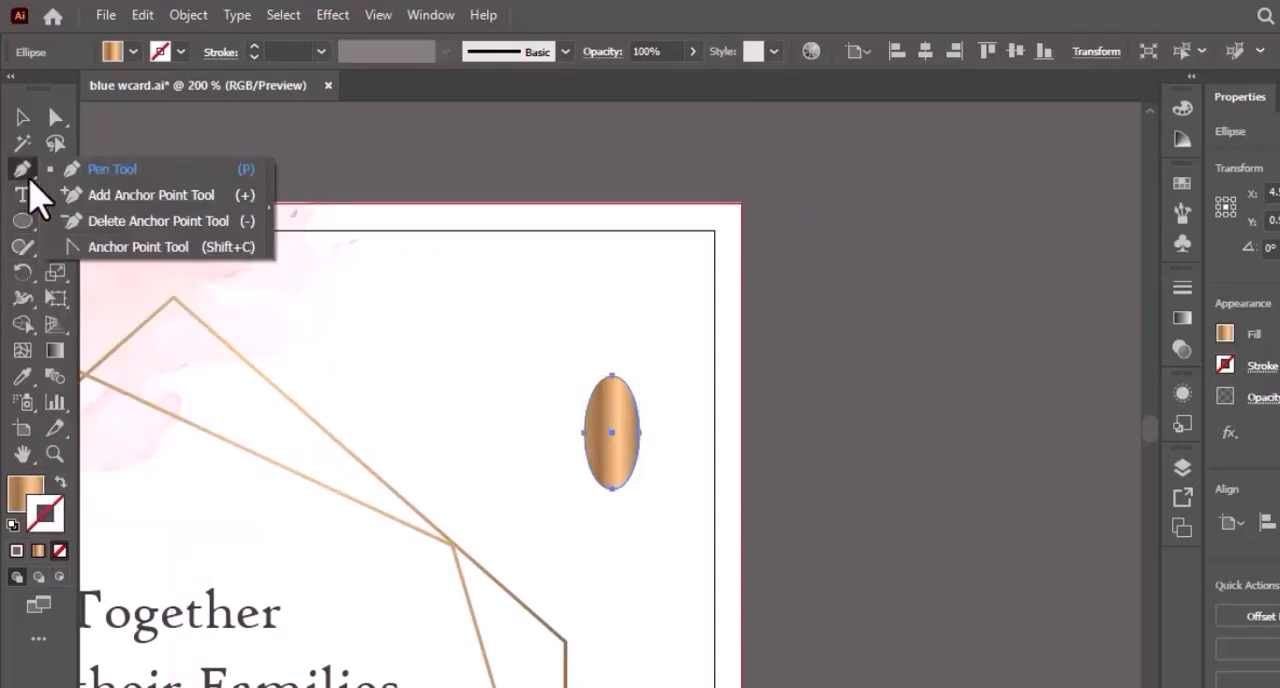
left_click(100, 247)
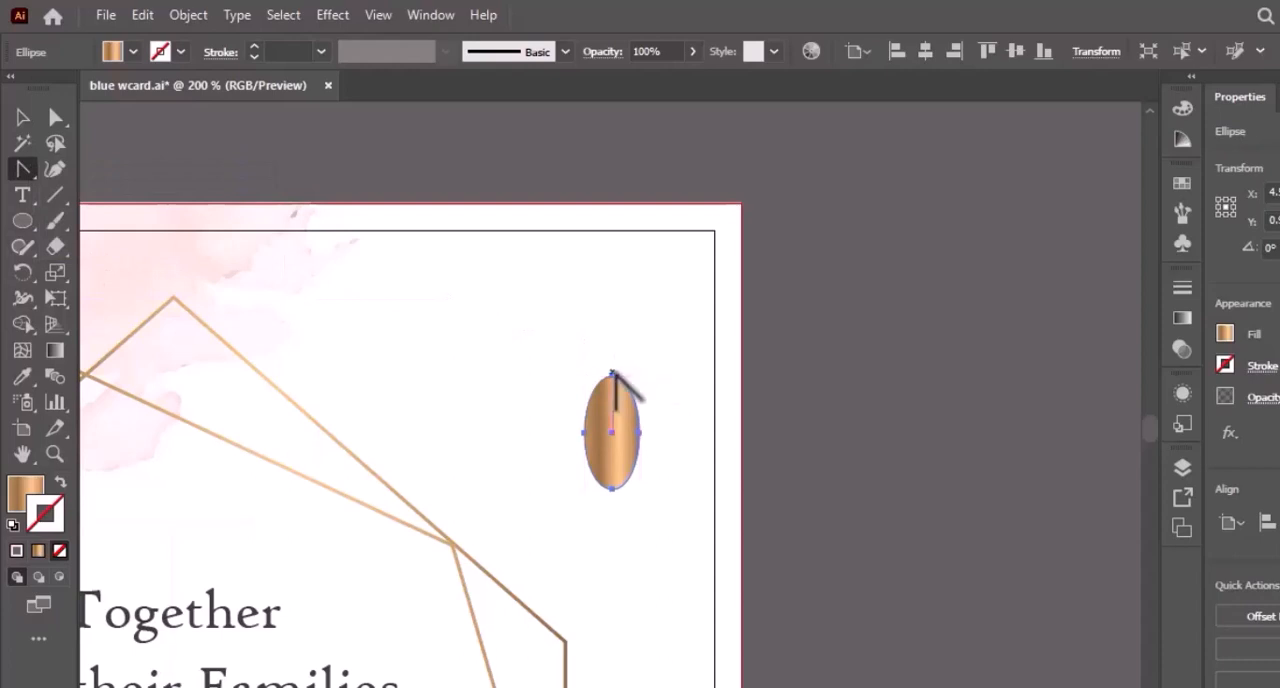
left_click(612, 376)
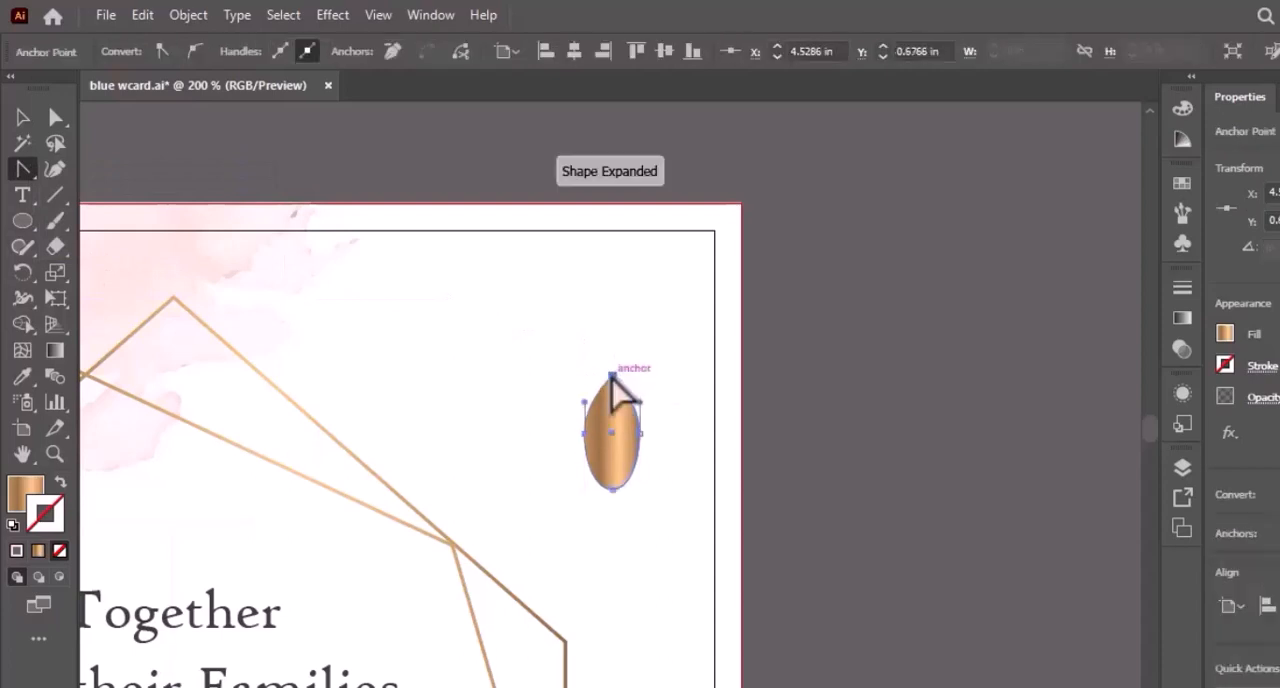
left_click(55, 118)
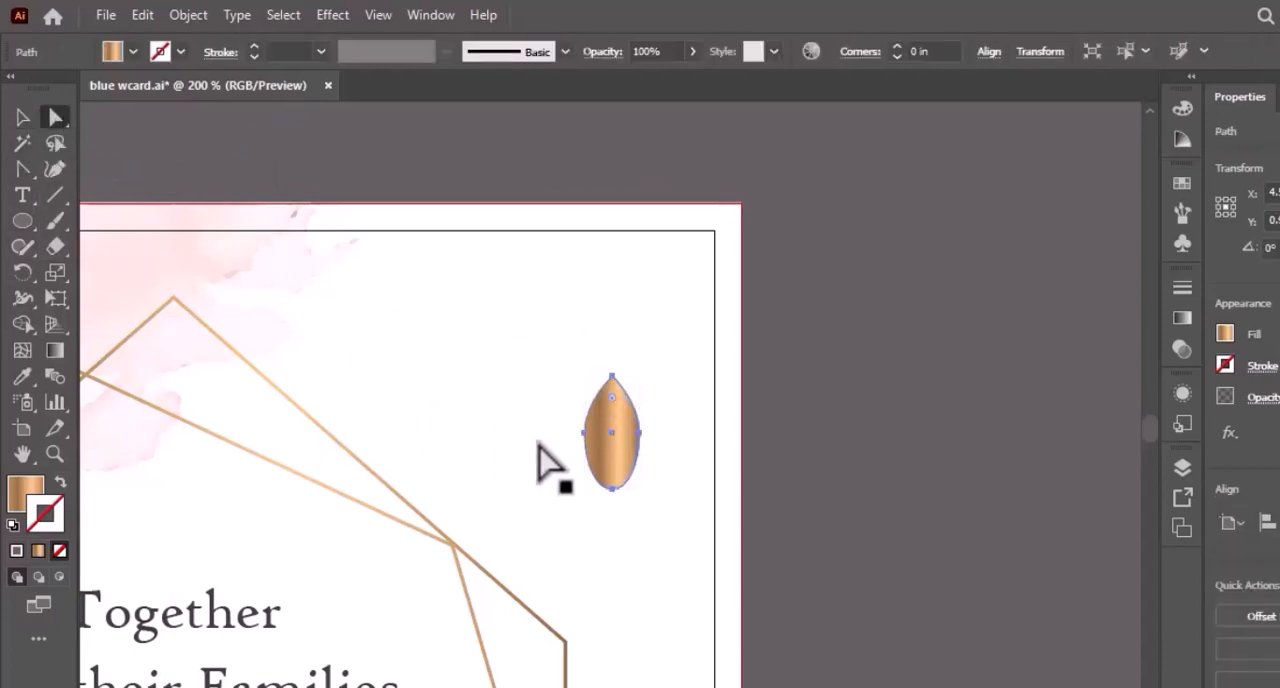
left_click_drag(564, 422, 640, 451)
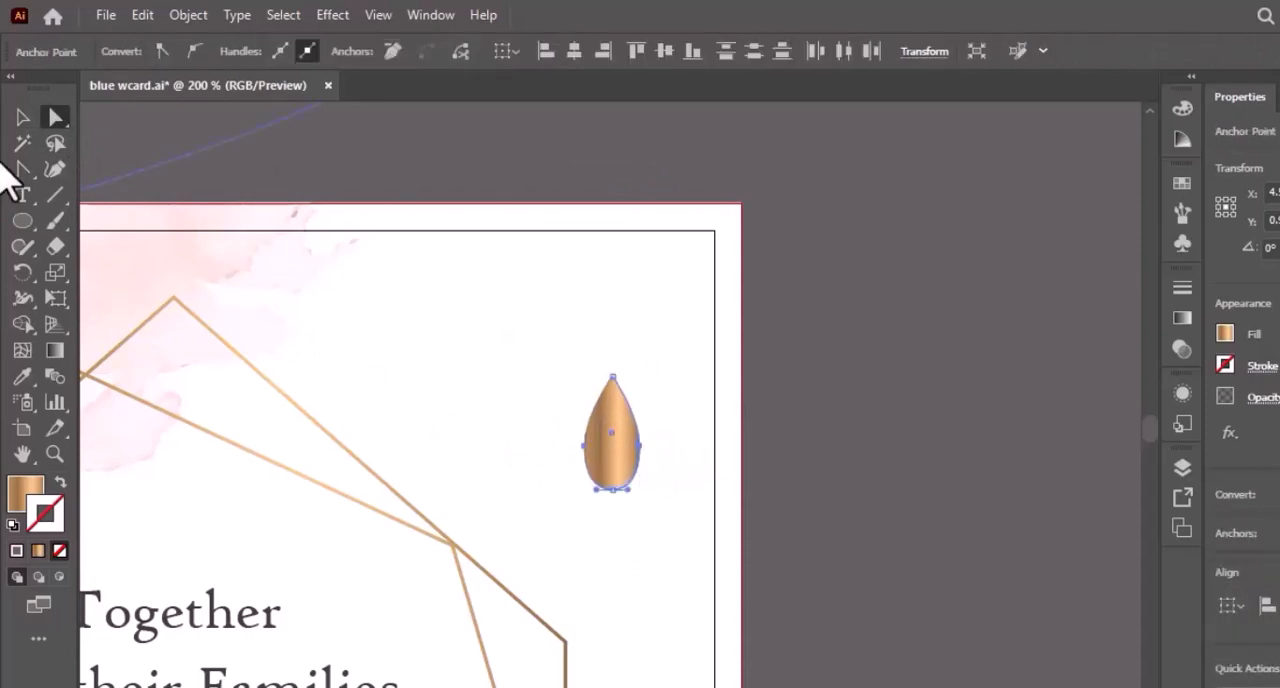
Rotate the gold teardrop 90° and scale it down to a tiny ornament beside the hexagon frame.
left_click(22, 117)
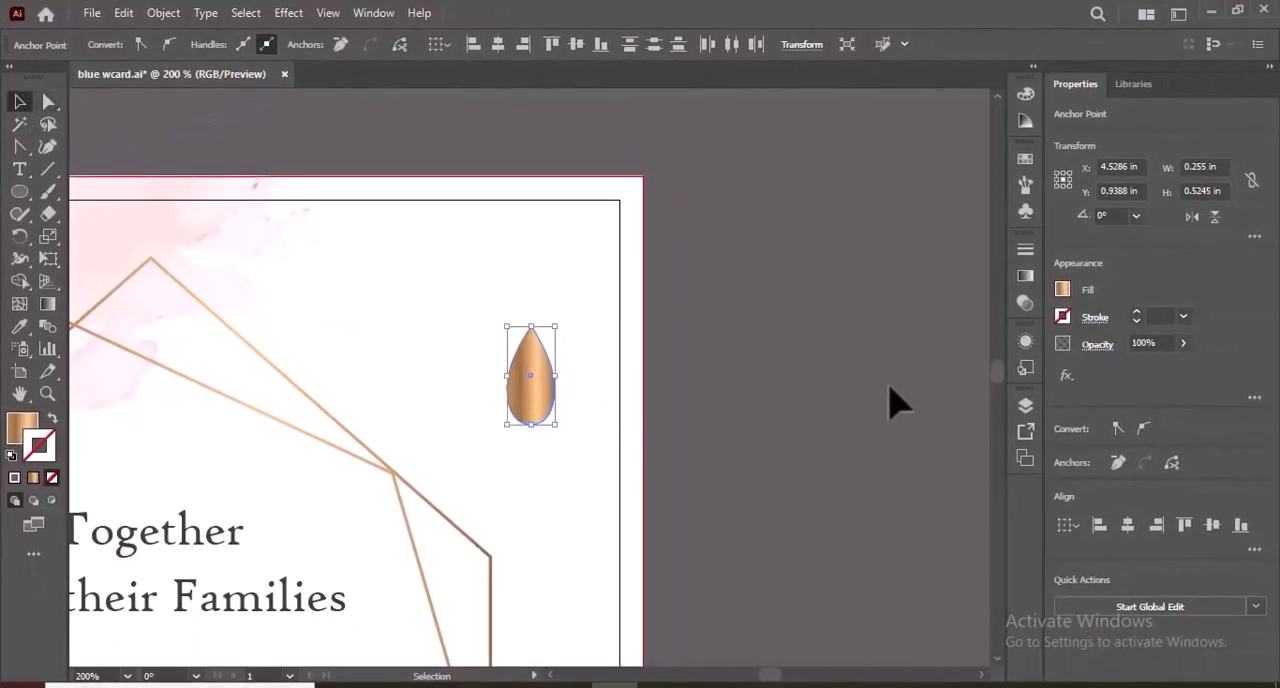
left_click(1136, 215)
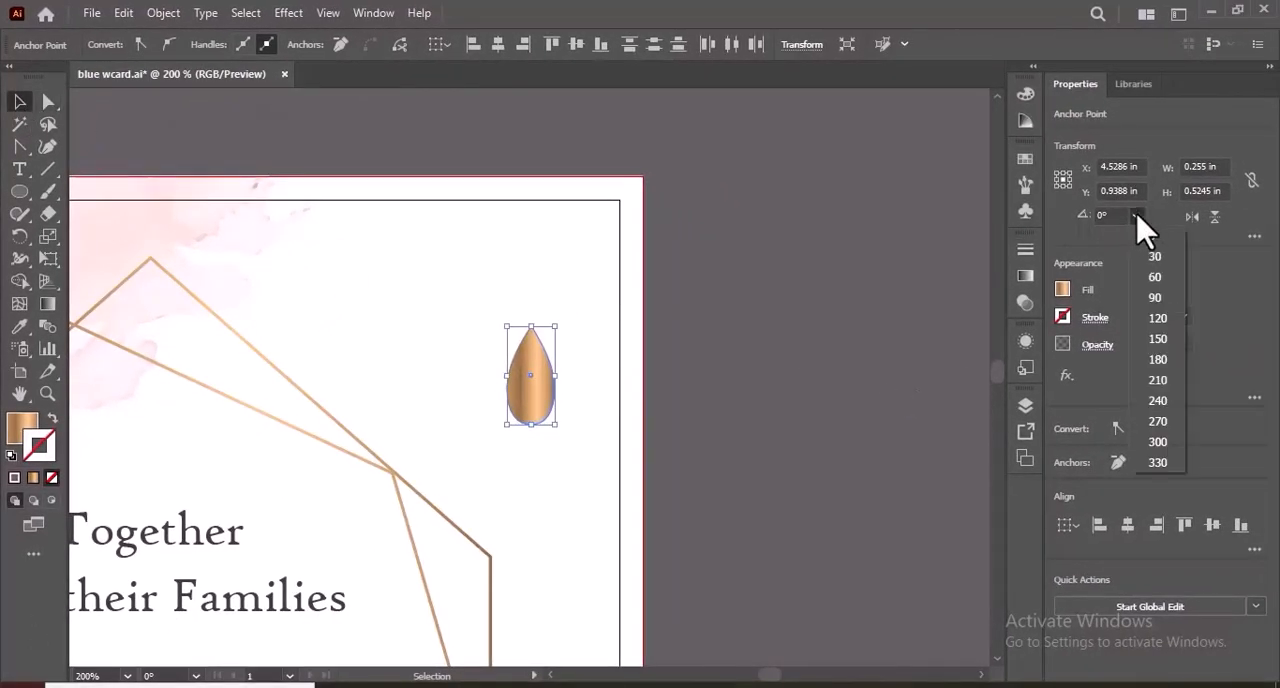
left_click(1158, 296)
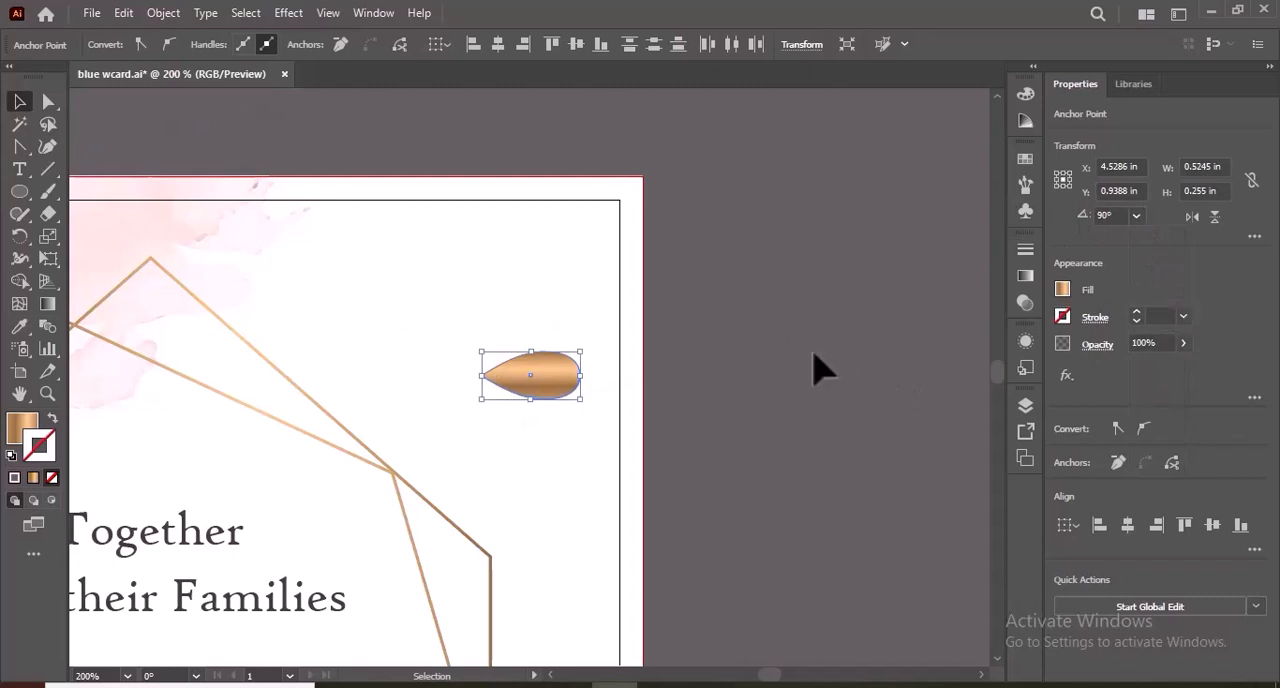
left_click_drag(590, 347, 555, 607)
left_click(562, 430)
left_click_drag(998, 375, 998, 380)
key("ctrl+minus")
key("ctrl+minus")
left_click(786, 420)
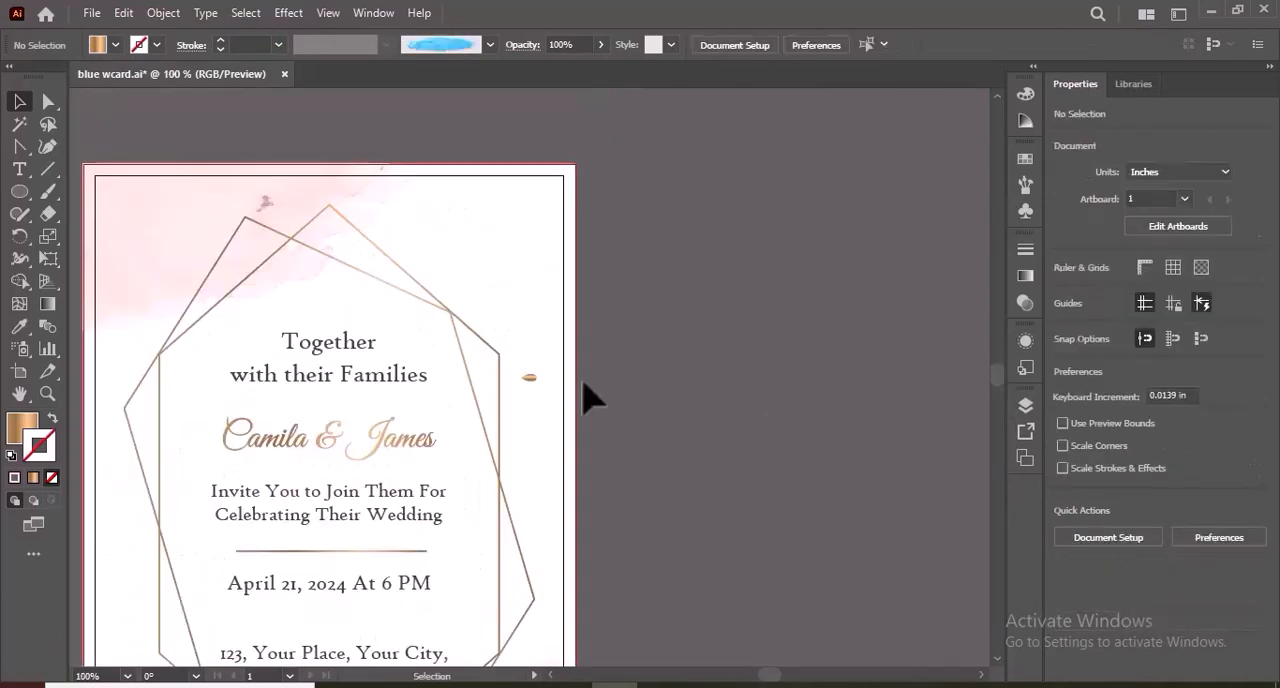
Place the teardrop on the divider's left end and add a gold circle about 0.12 in wide beside it, centred on the line.
left_click_drag(536, 377, 243, 551)
left_click(234, 563)
left_click(19, 192)
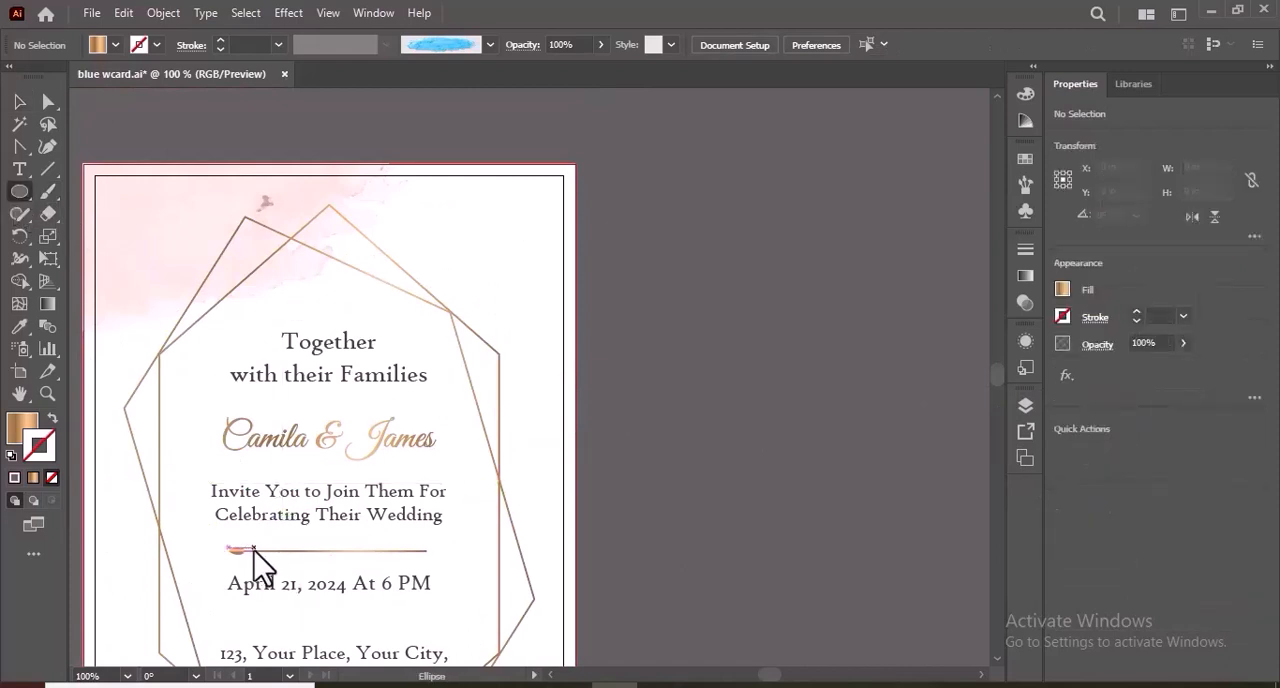
left_click_drag(253, 547, 266, 559)
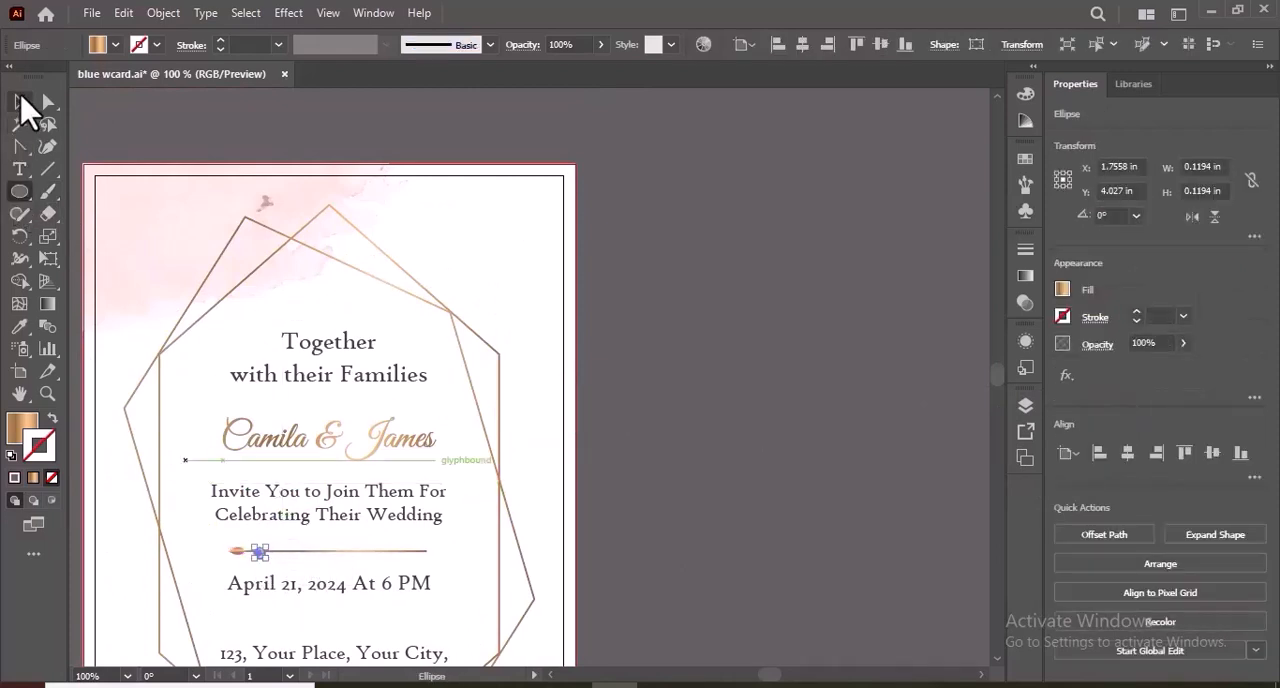
left_click(21, 99)
left_click(316, 542)
left_click(261, 552)
key("Up")
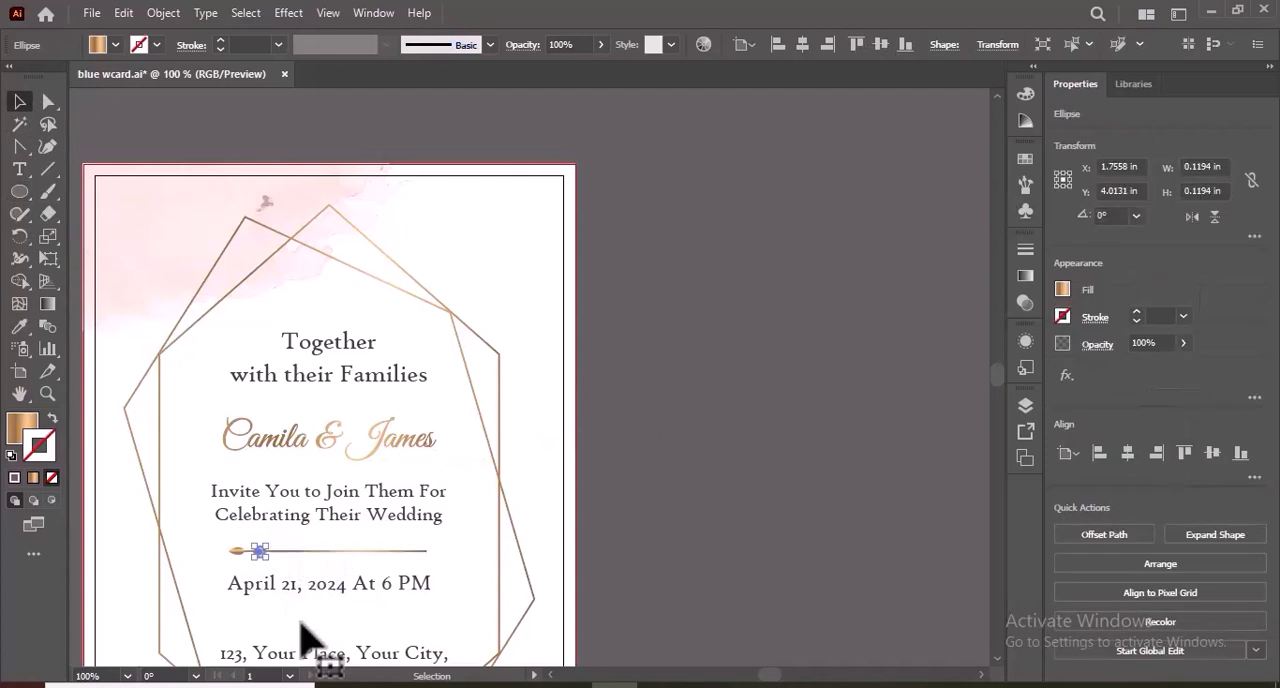
Place a horizontally flipped copy of the teardrop at the divider's right end and a copy of the circle just inside it.
left_click(701, 549)
key("ctrl+plus")
key("ctrl+plus")
left_click_drag(487, 376, 858, 383)
left_click(1192, 216)
left_click(927, 354)
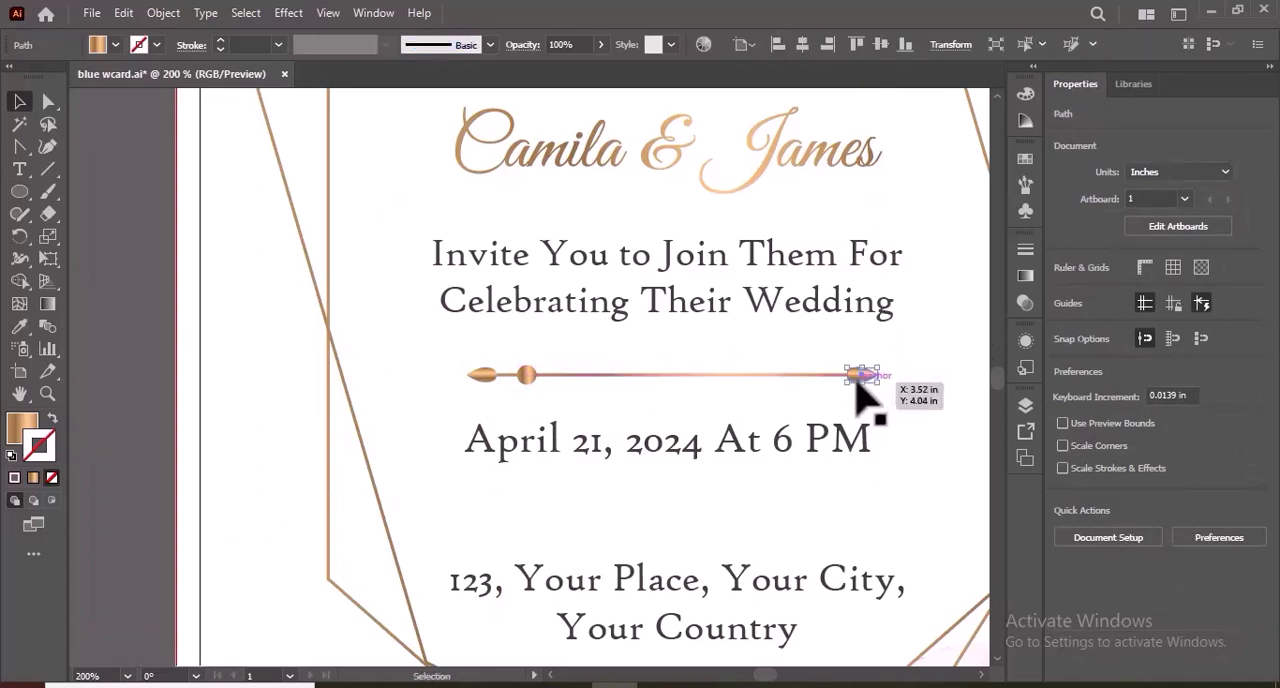
left_click(851, 347)
left_click_drag(542, 368, 820, 378)
Group the divider line with its teardrops and circles, and duplicate the group directly below the date.
left_click_drag(430, 355, 905, 392)
right_click(863, 386)
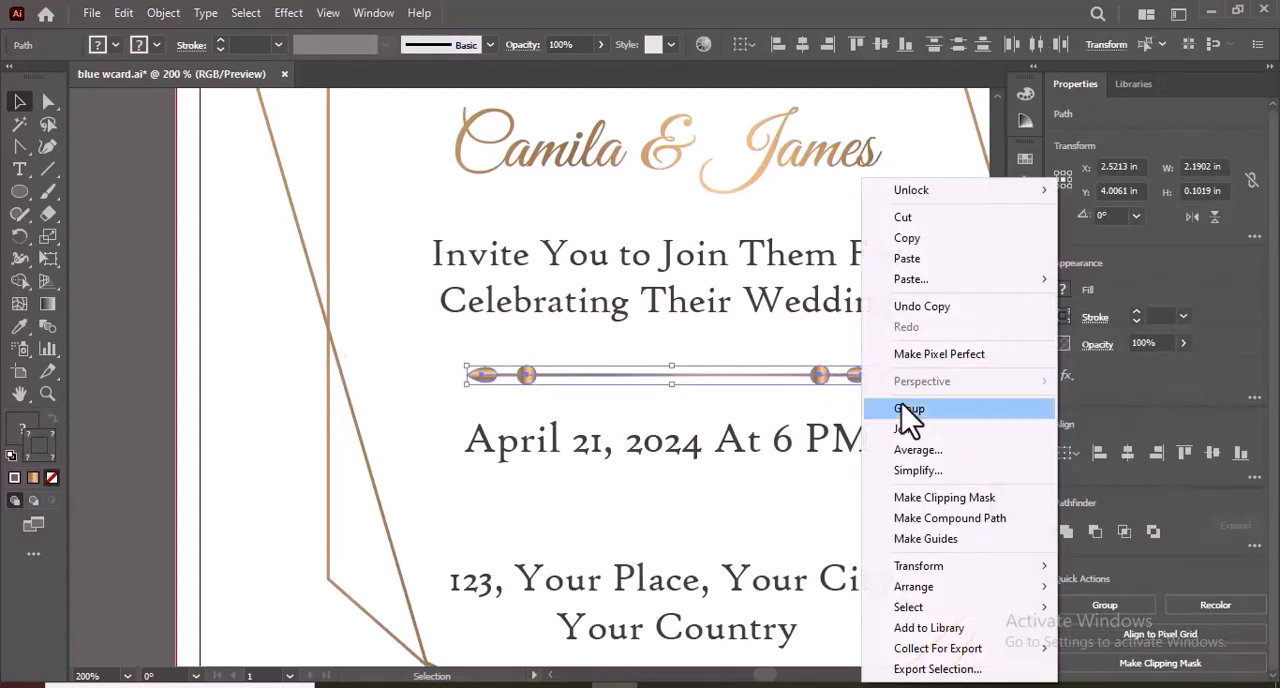
left_click(905, 410)
left_click(905, 429)
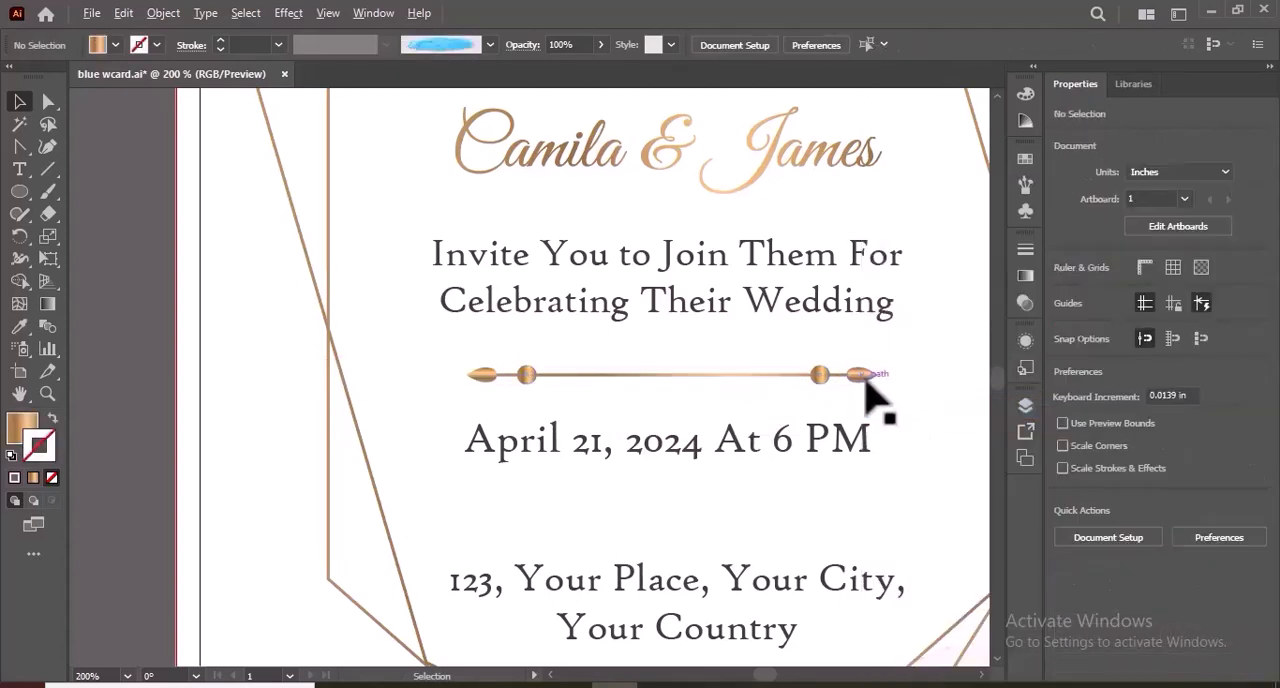
left_click_drag(866, 382, 866, 500)
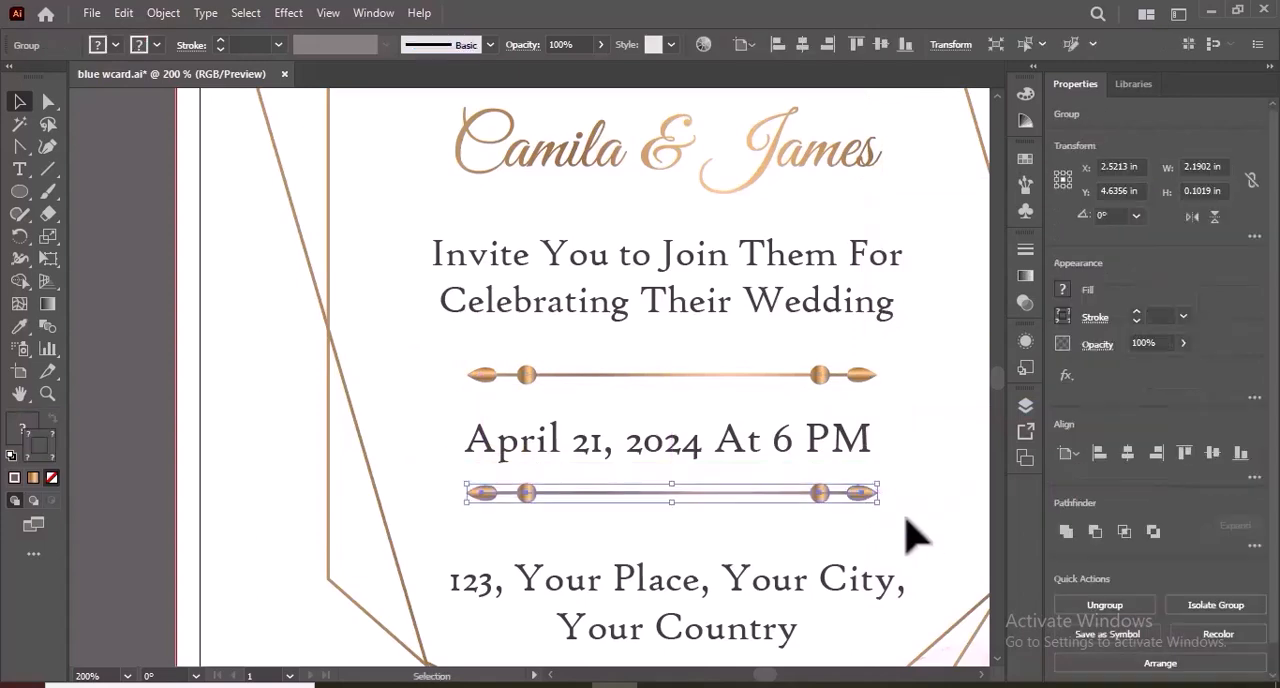
left_click(912, 537)
Centre both ornamented dividers horizontally on the artboard.
left_click(860, 378)
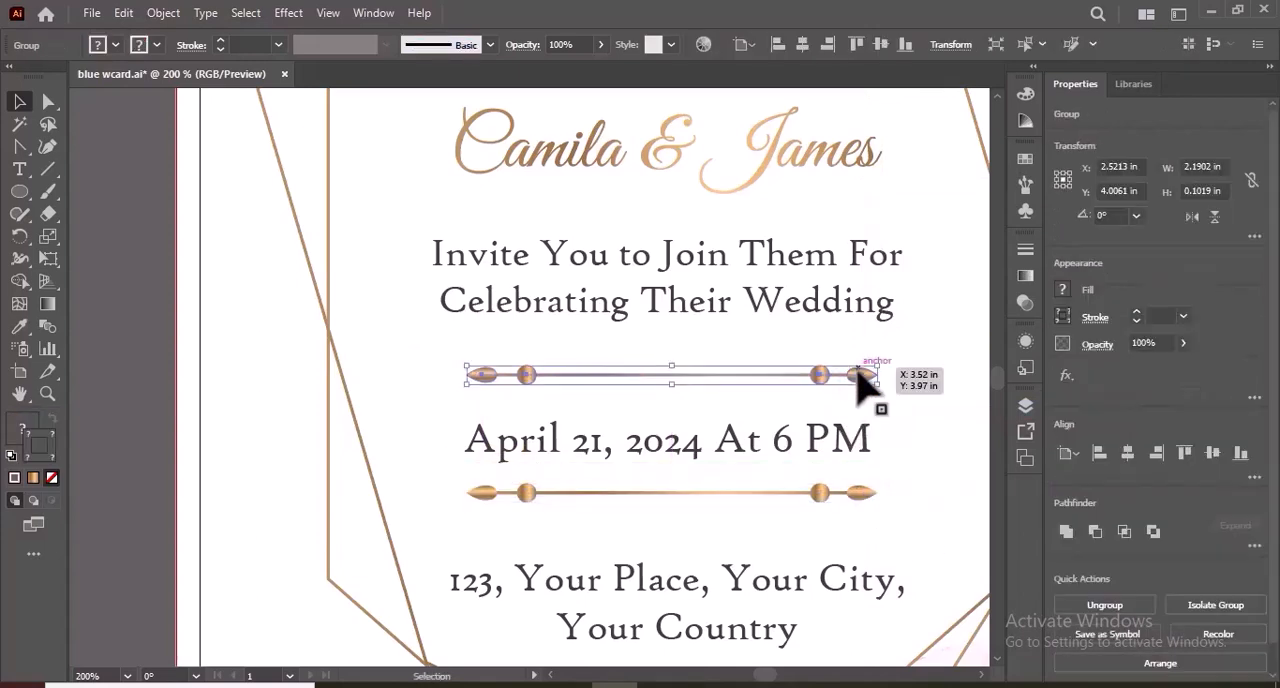
left_click(858, 493)
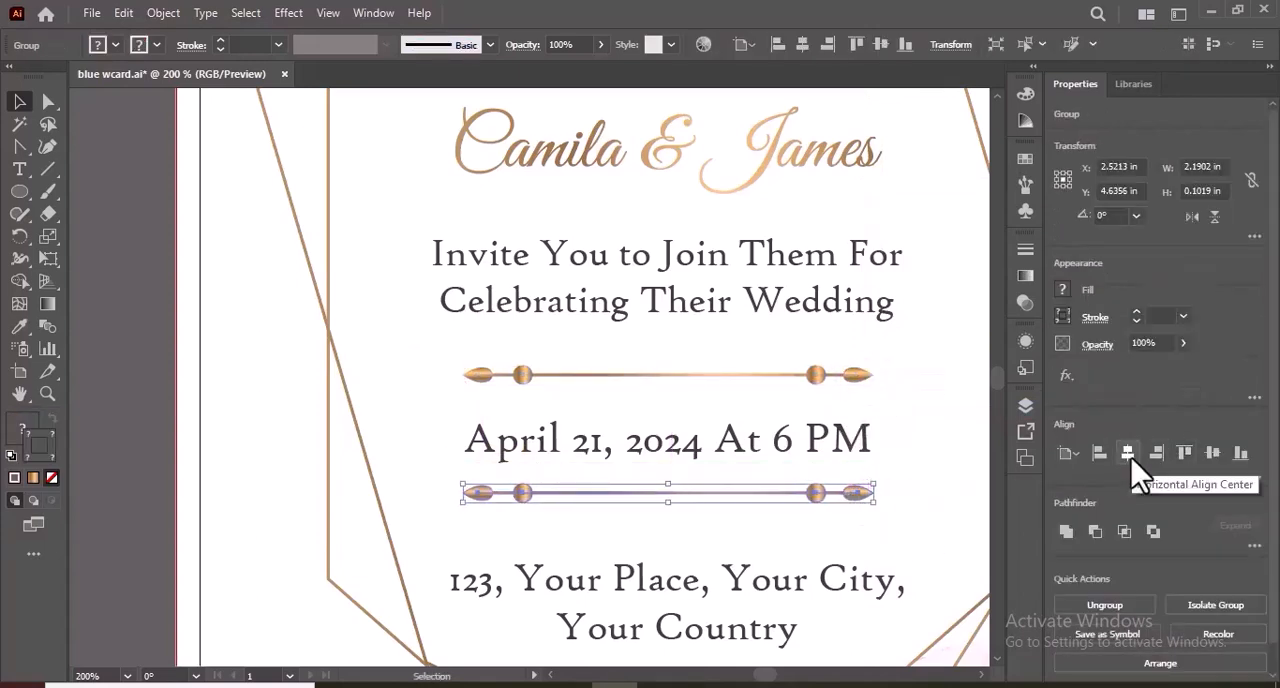
key("ctrl+0")
left_click(835, 465)
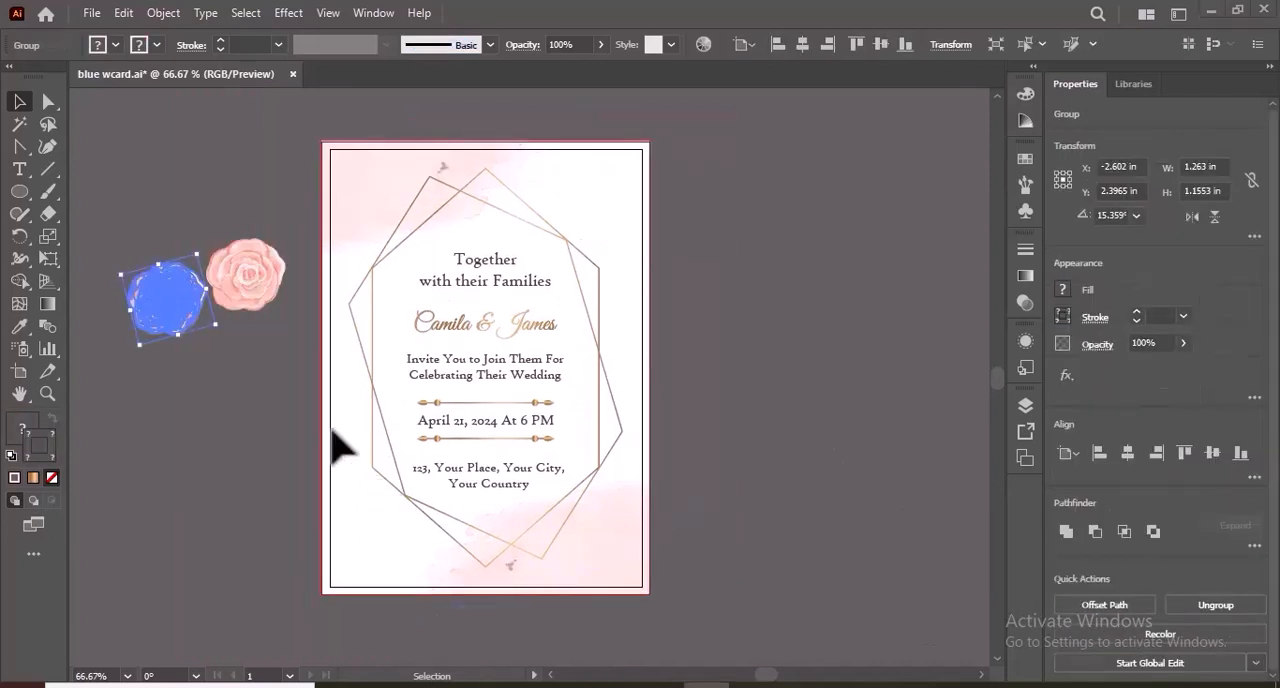
Space the two roses beside the card slightly apart and bring both to the front.
left_click_drag(206, 281, 210, 306)
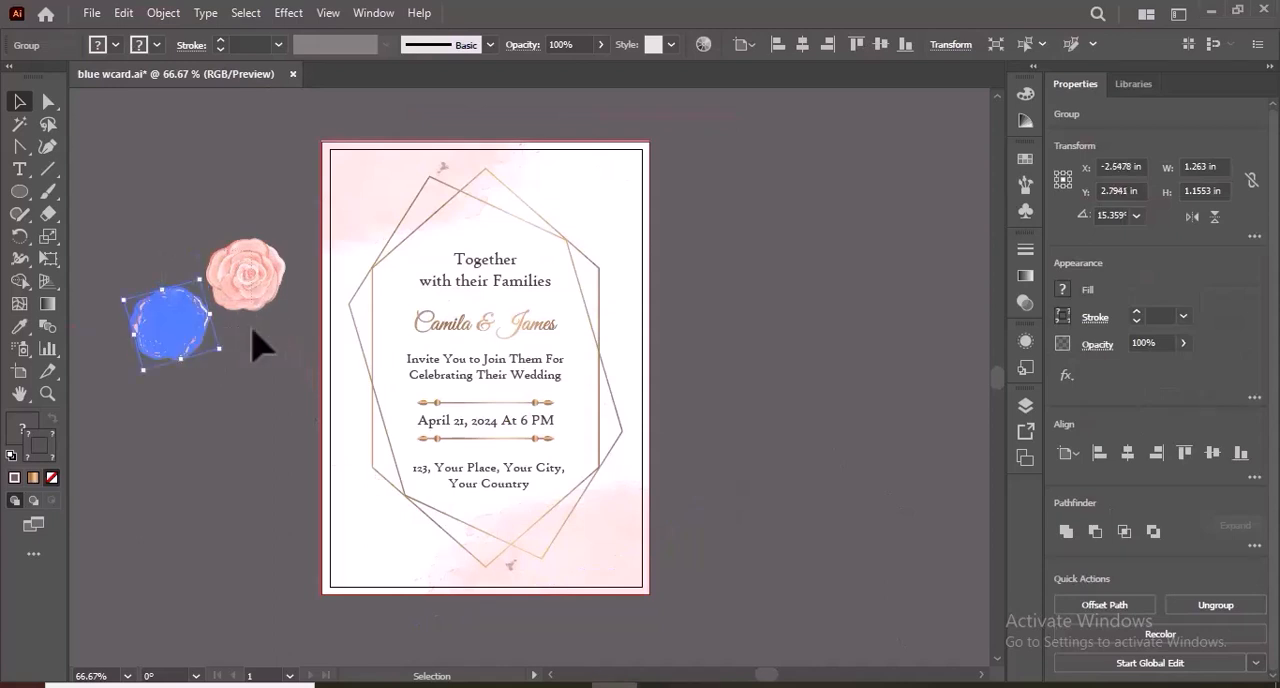
left_click(241, 292, "shift")
right_click(236, 288)
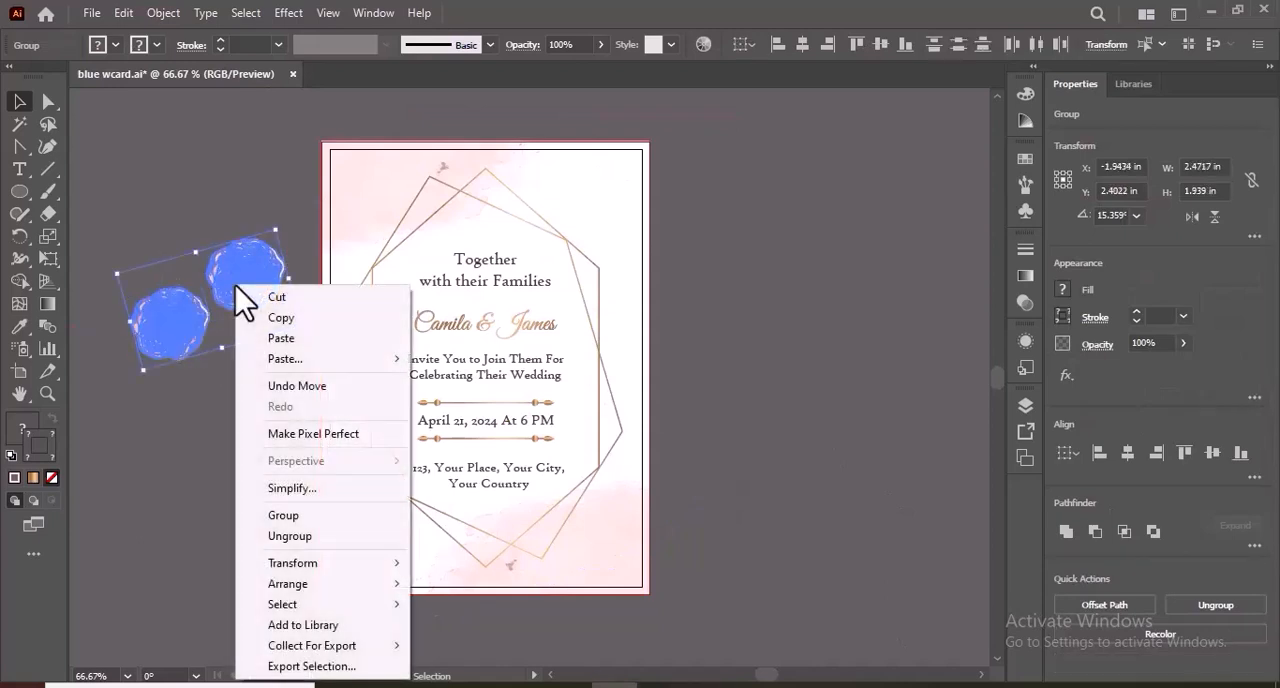
mouse_move(336, 583)
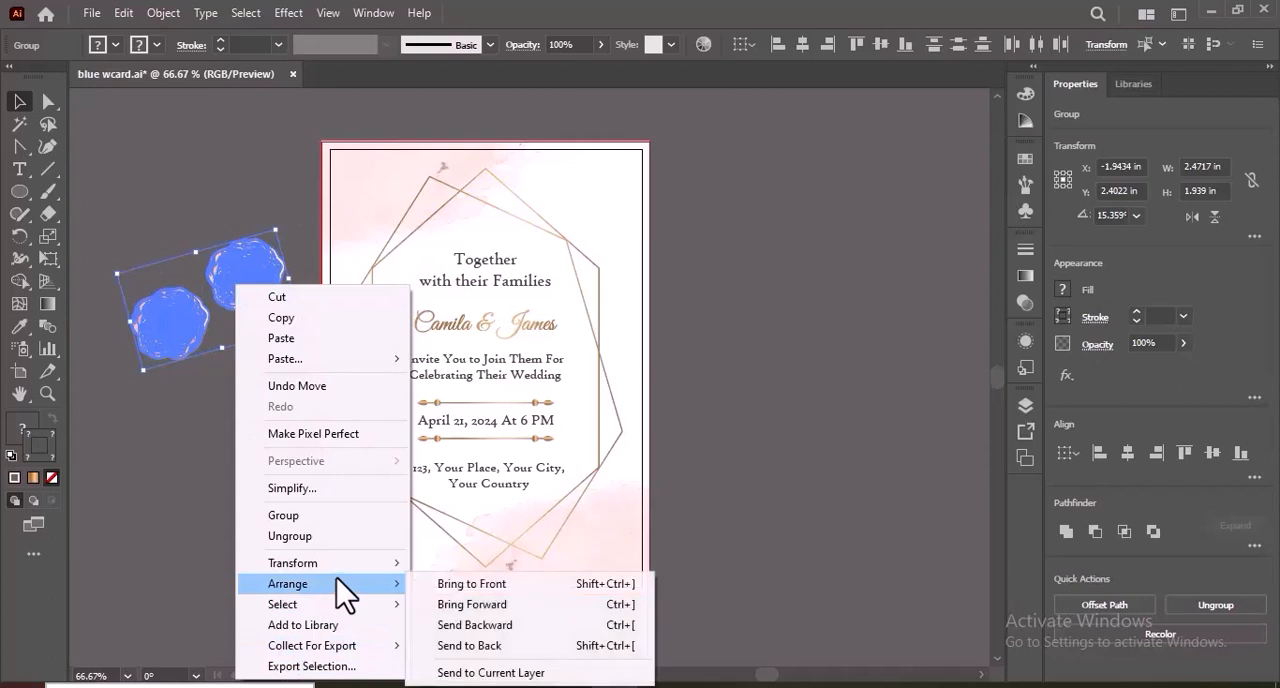
left_click(445, 585)
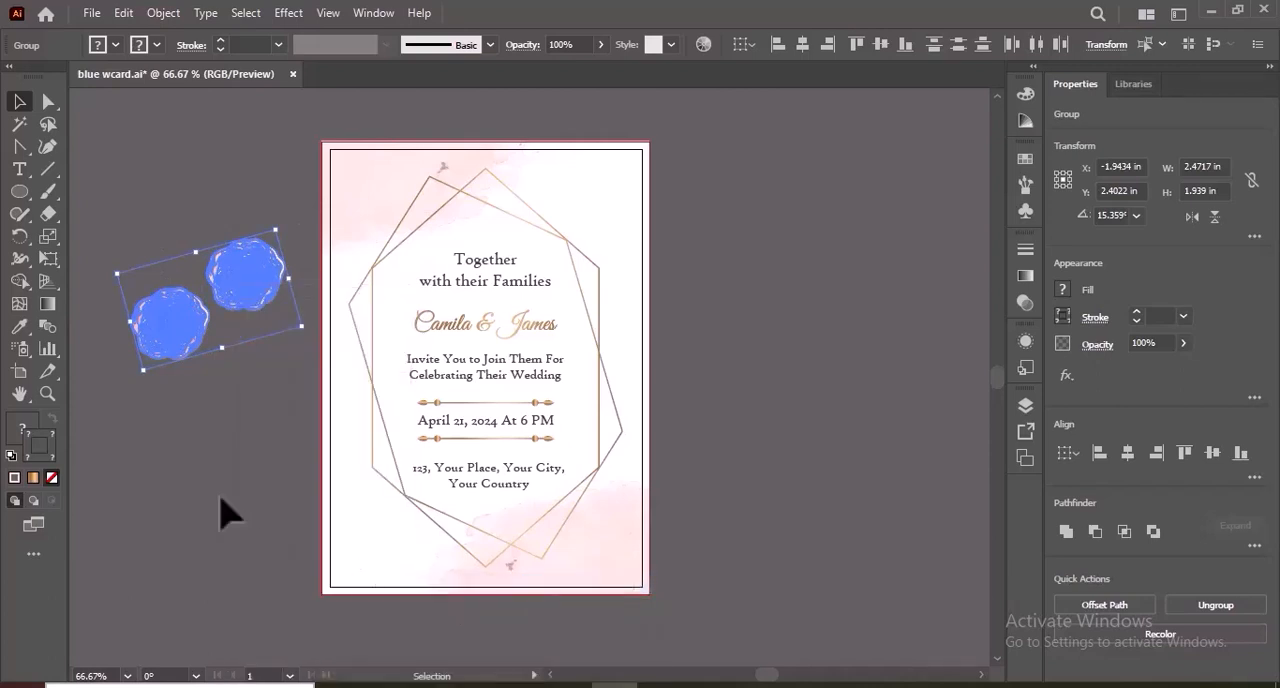
left_click(306, 514)
Place the two roses side by side over the upper-left part of the hexagon frame, above the invitation wording.
left_click_drag(180, 330, 389, 258)
left_click(285, 338)
left_click_drag(277, 303, 489, 211)
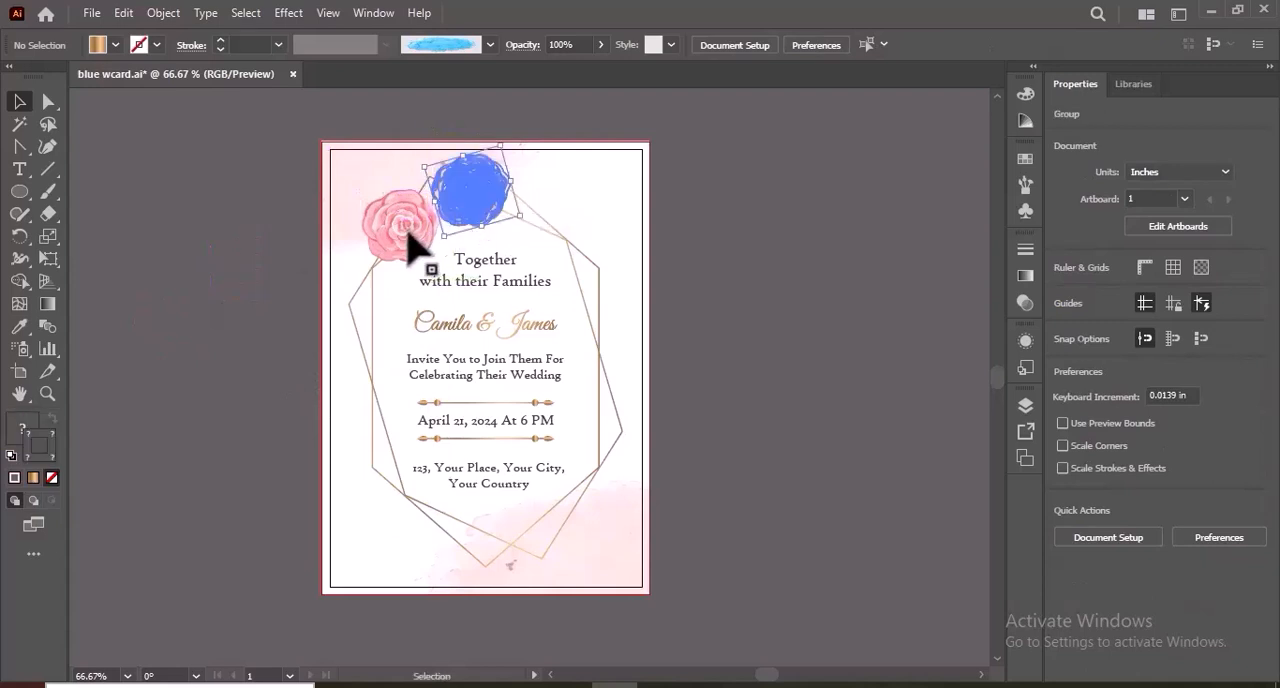
left_click_drag(412, 238, 418, 225)
left_click_drag(471, 188, 470, 206)
left_click(580, 192)
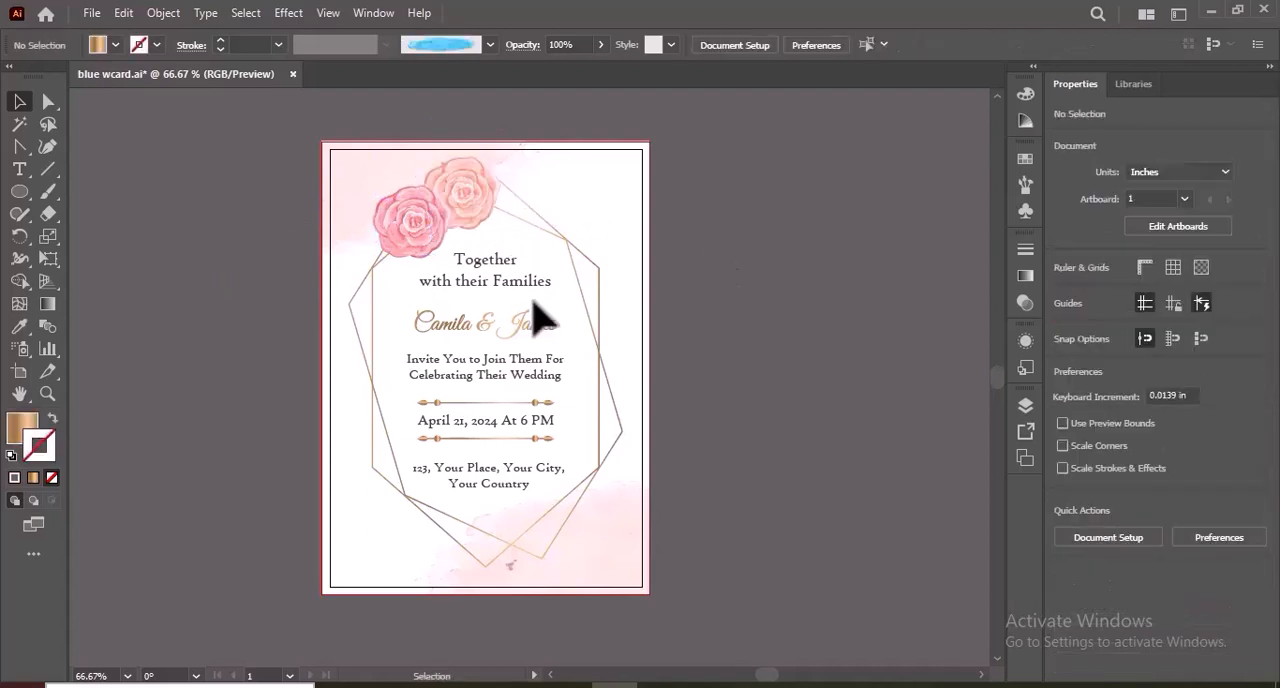
Set up the Paintbrush tool with Art Brush 14, no fill and a green stroke.
left_click(46, 190)
left_click(1024, 184)
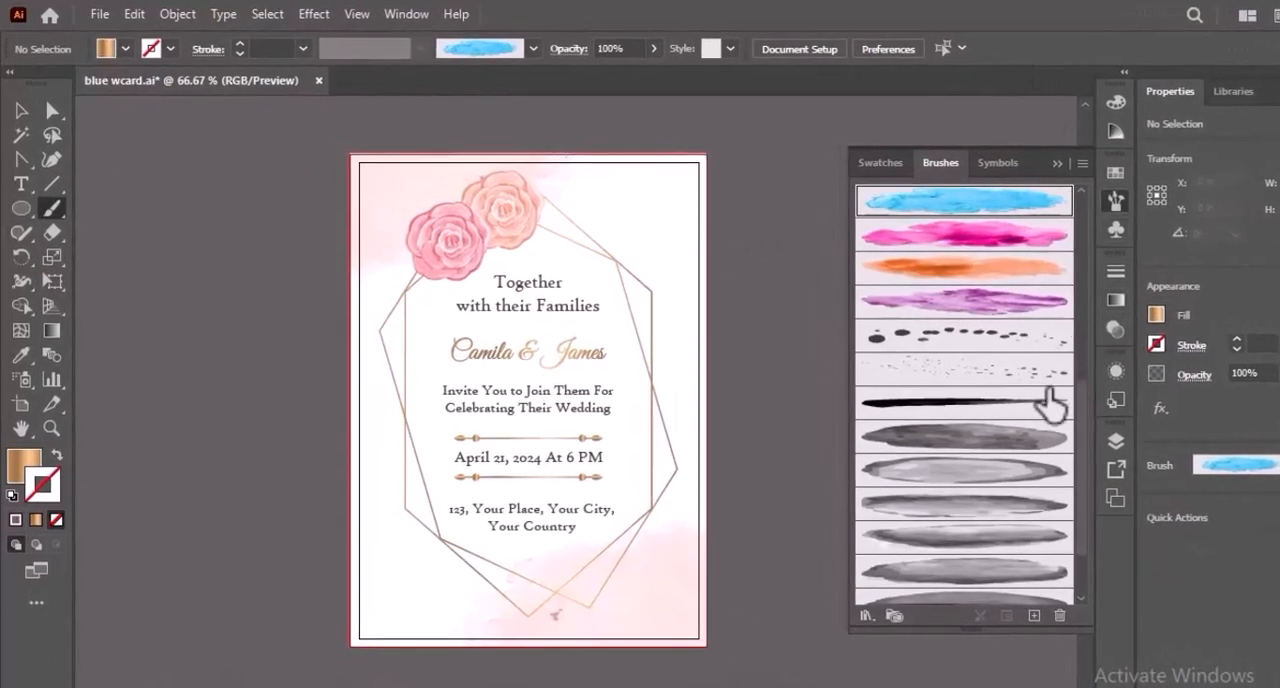
left_click(1048, 404)
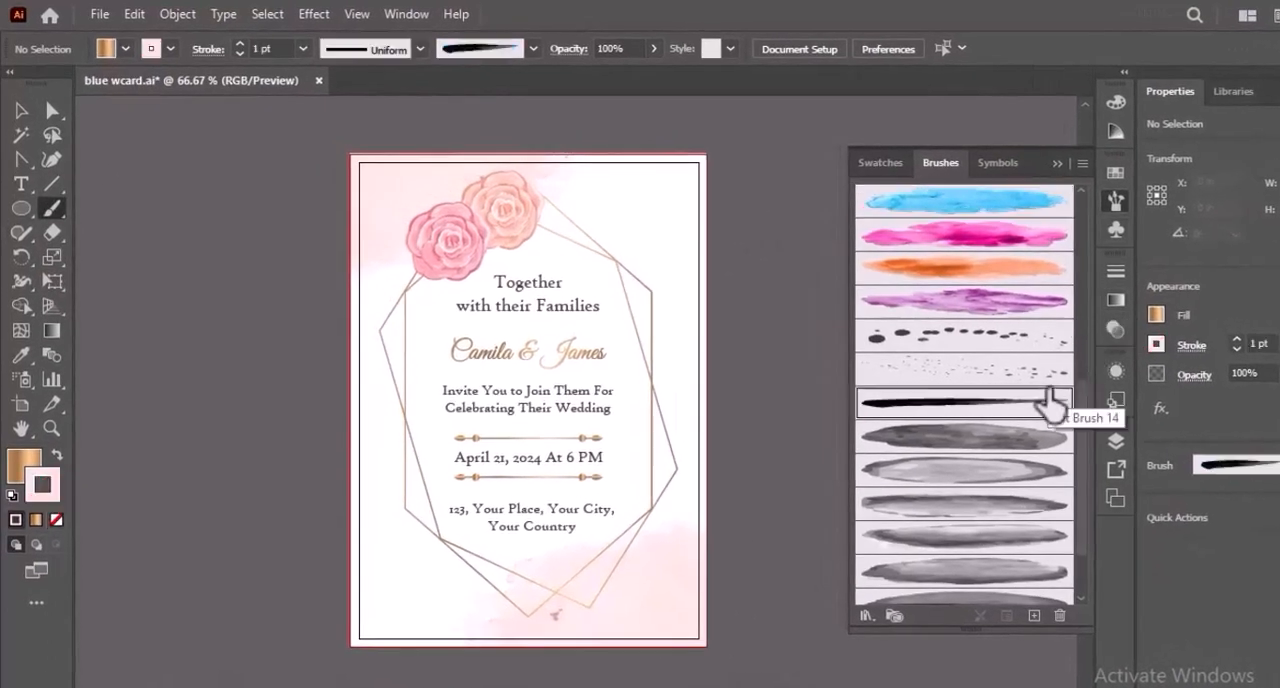
left_click(150, 48)
left_click(14, 86)
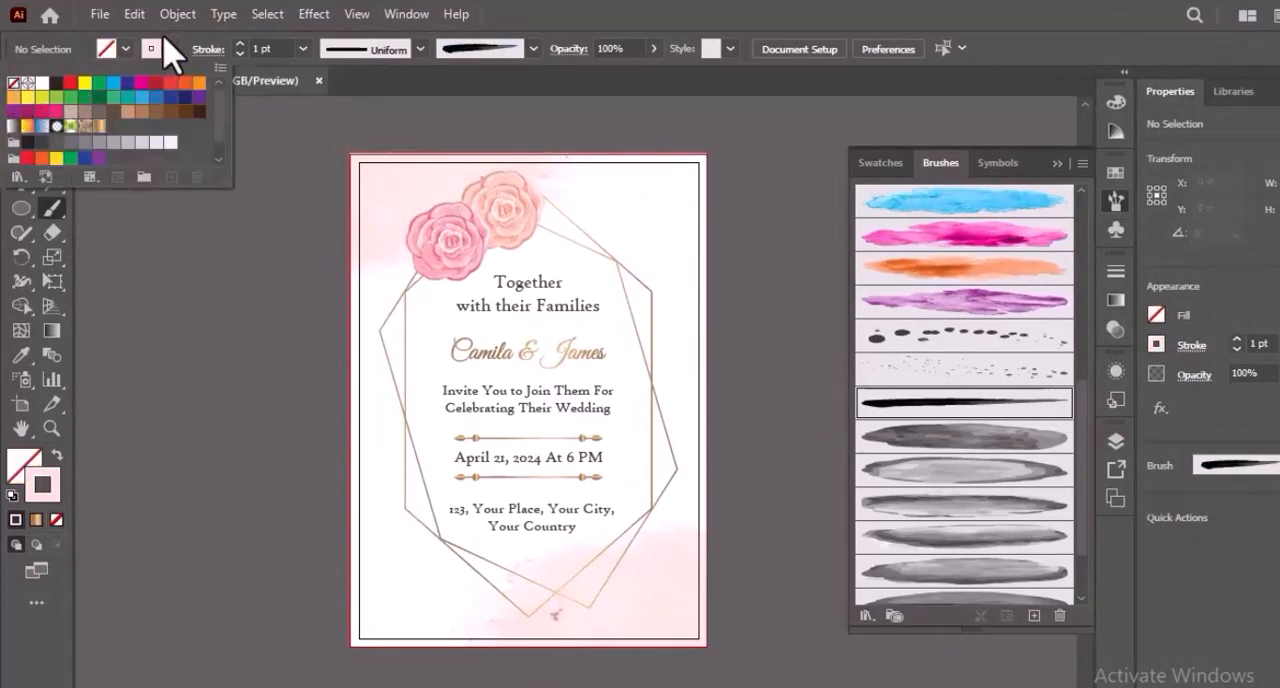
left_click(171, 48)
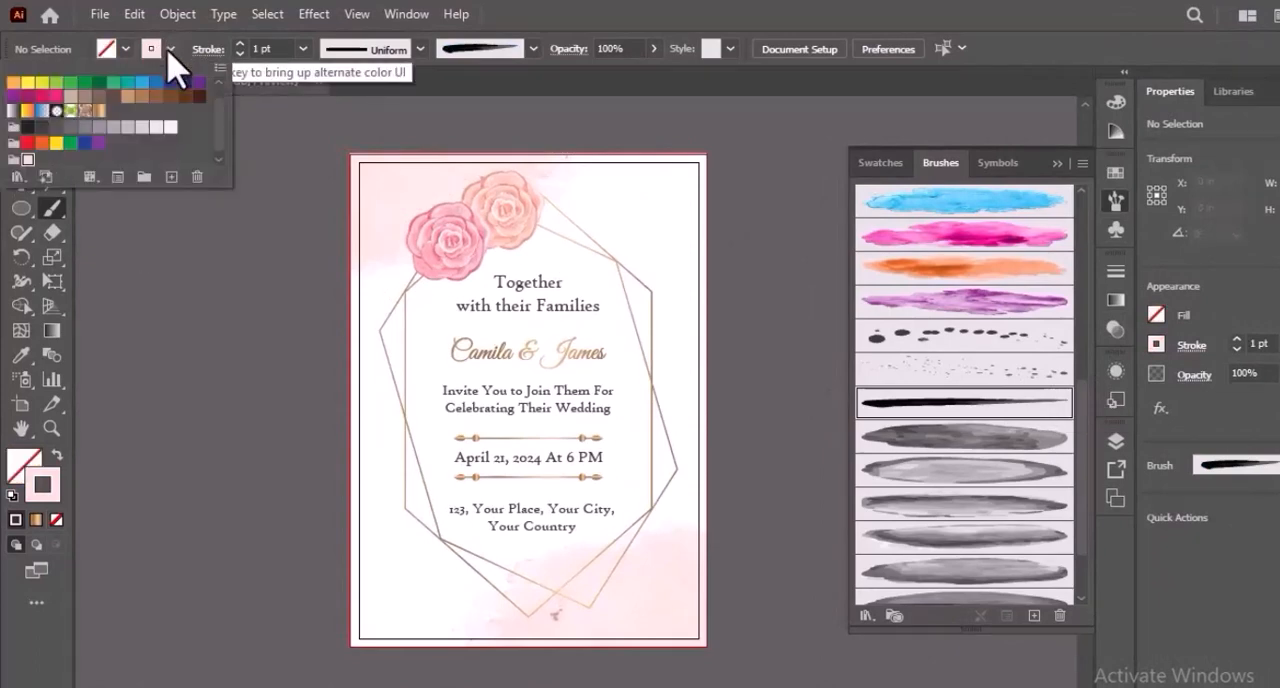
left_click(70, 83)
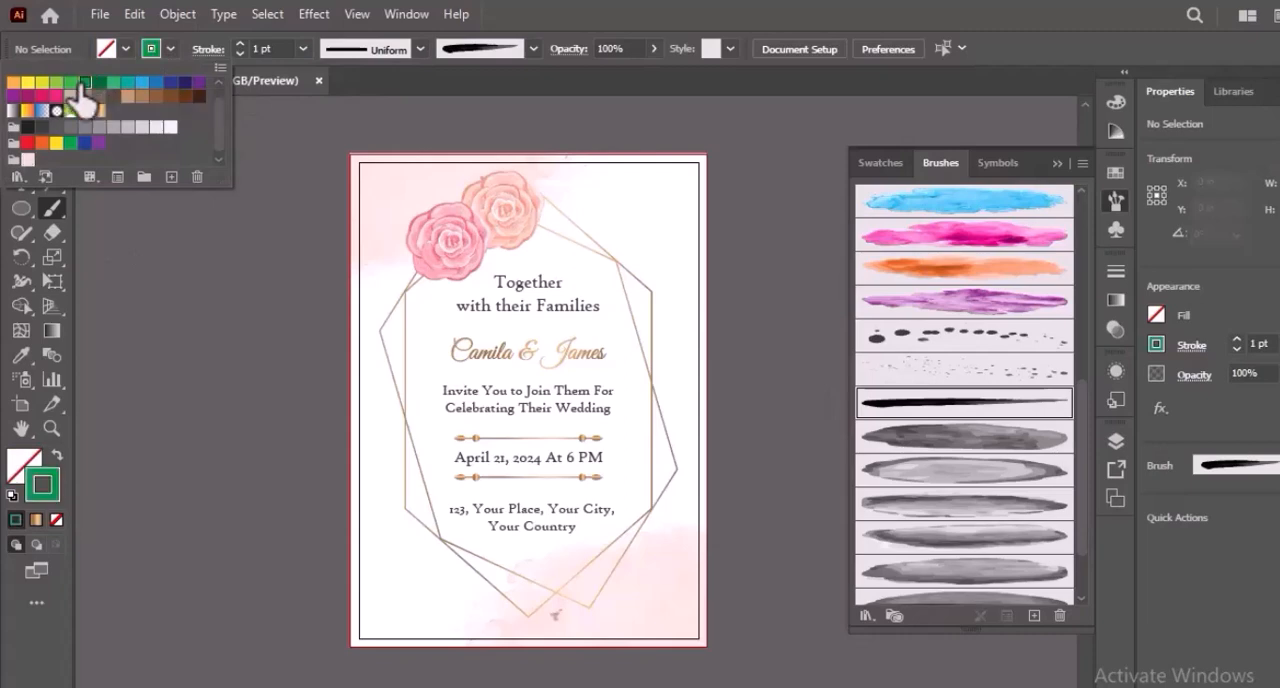
Set the stroke to 0.25 pt and paint a curved green stem from the peach rose toward the frame's upper-right edge.
left_click(302, 48)
left_click(348, 70)
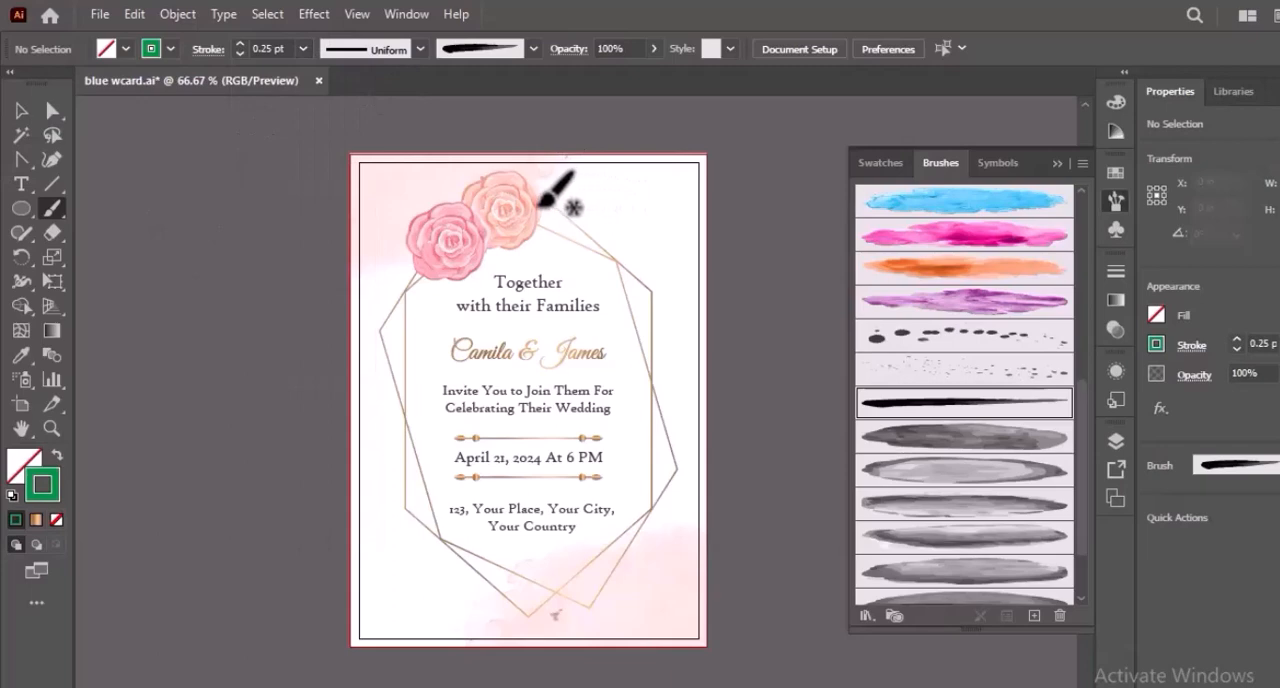
left_click_drag(538, 203, 642, 259)
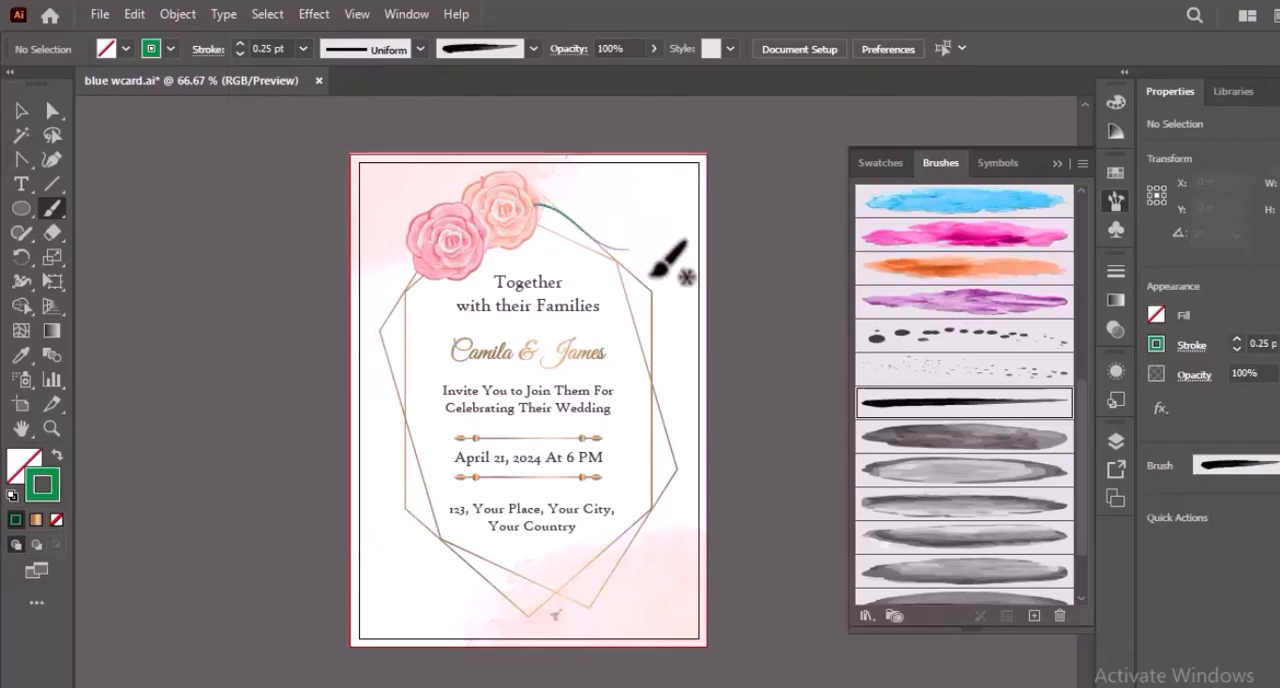
Set up the Paintbrush with the dark grey watercolor art brush with pointed ends, the leaf-shaped width profile and a 0.5 pt stroke.
left_click(18, 112)
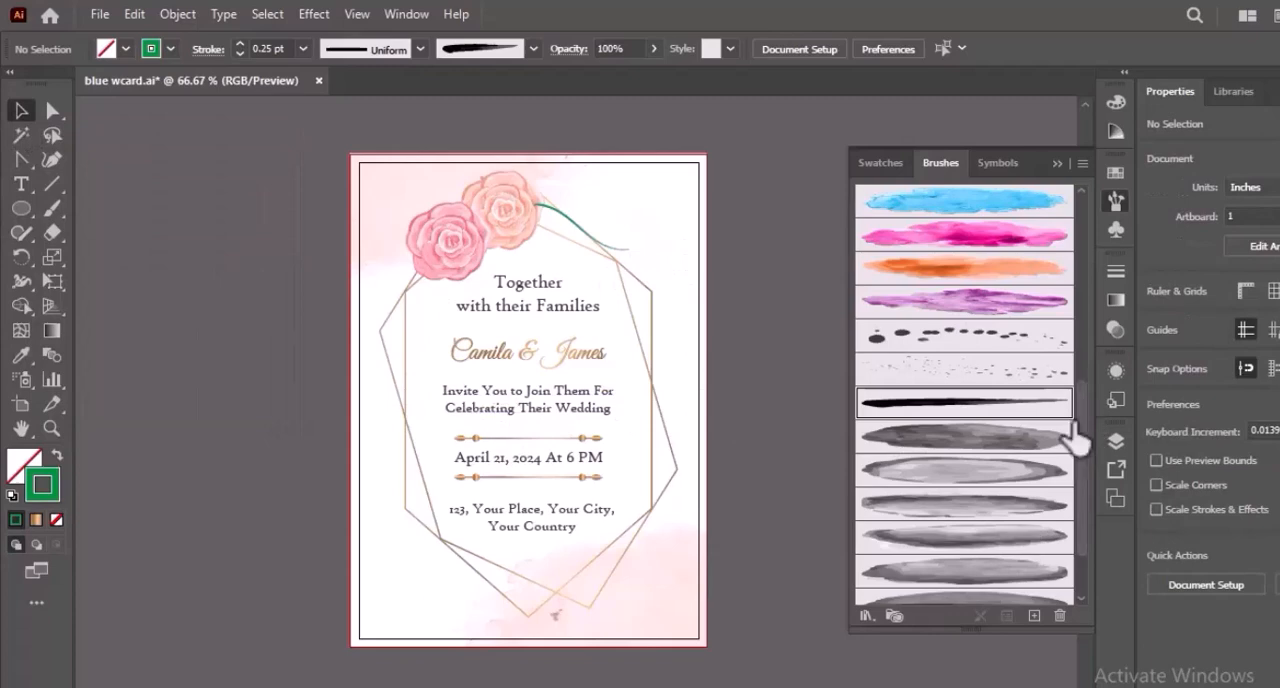
scroll(1078, 437, "down", 3)
left_click(1035, 537)
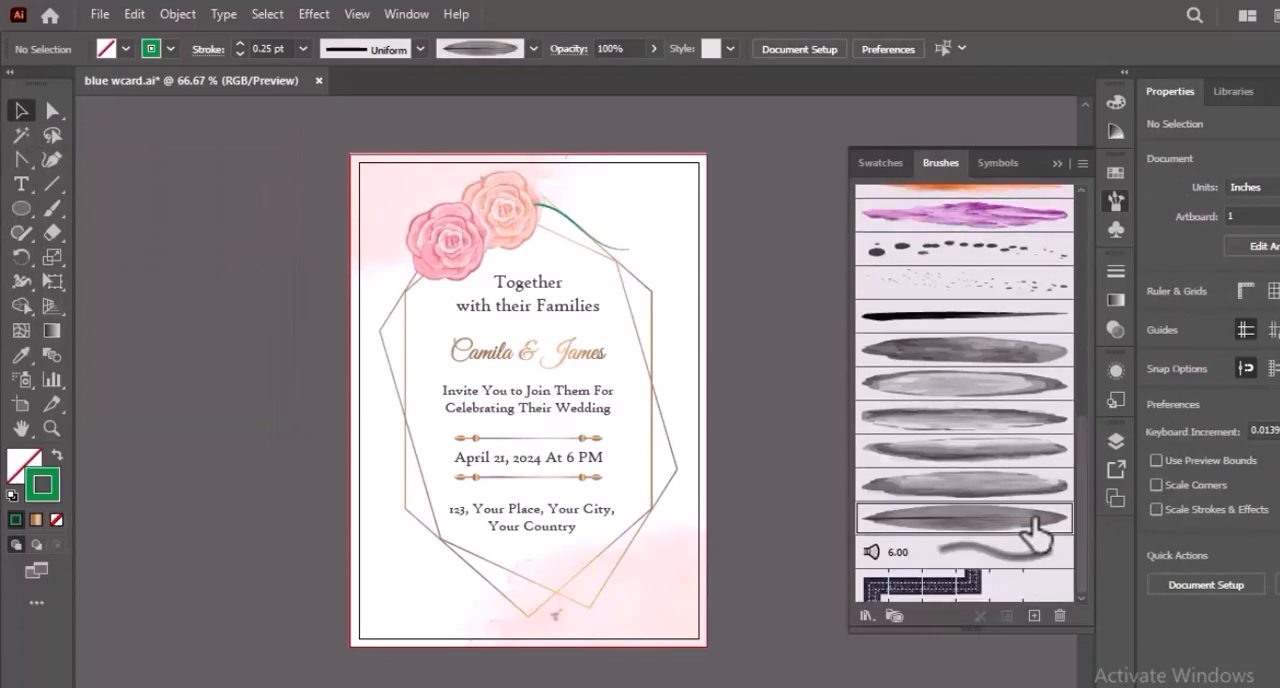
left_click(420, 49)
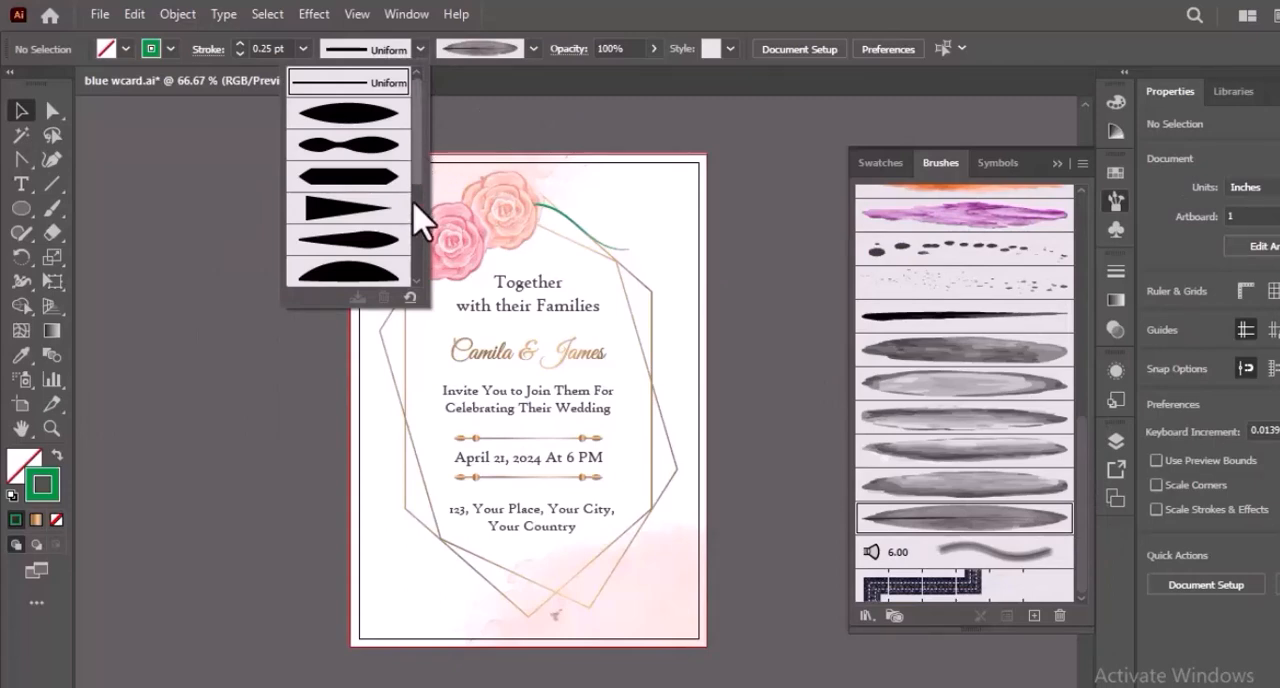
scroll(423, 277, "down", 3)
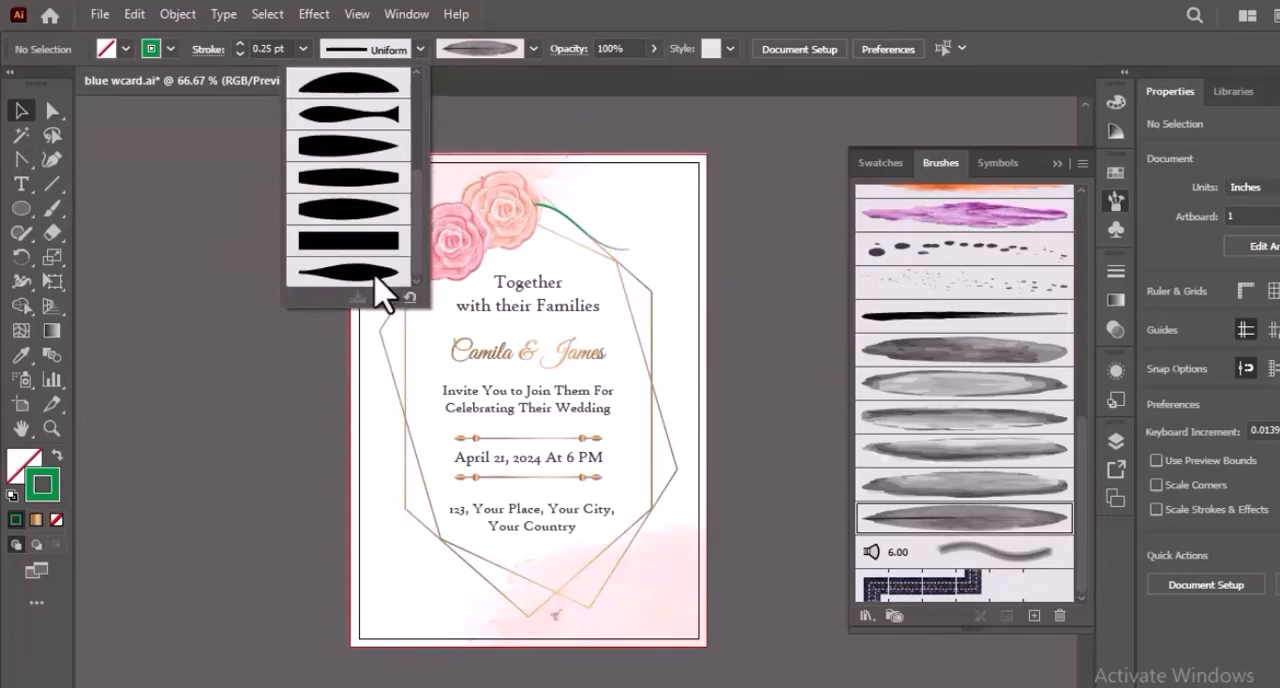
left_click(376, 278)
left_click(302, 48)
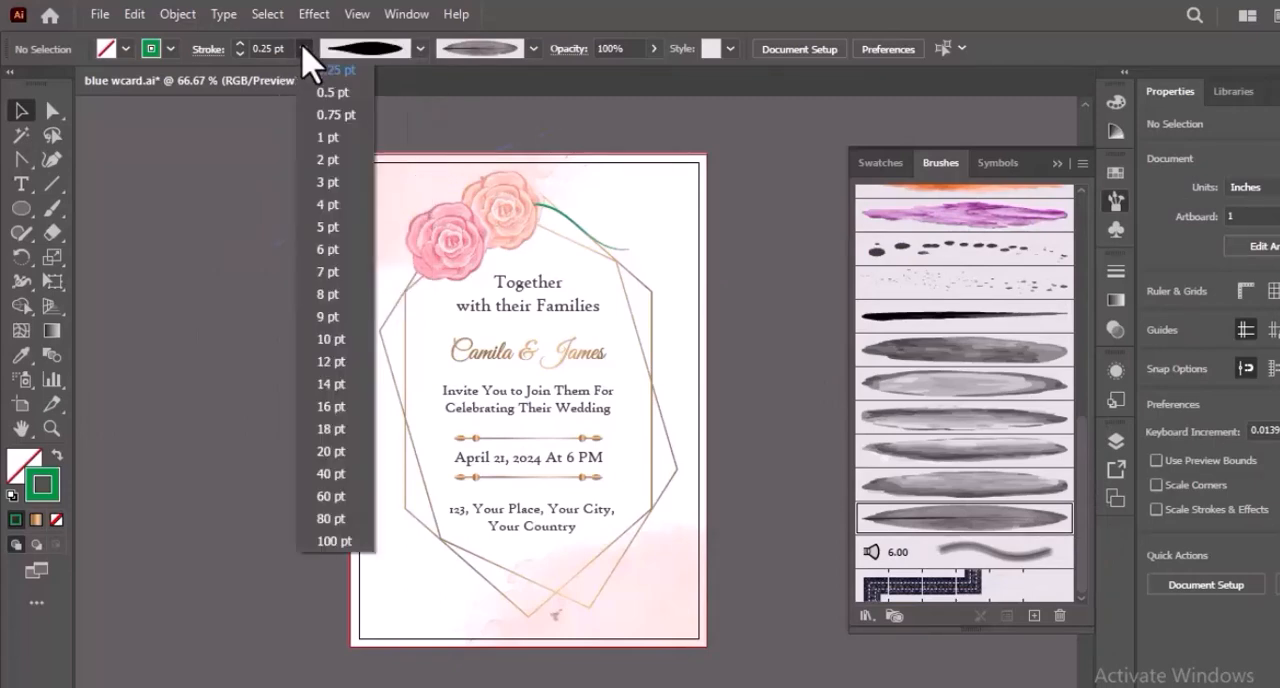
left_click(345, 95)
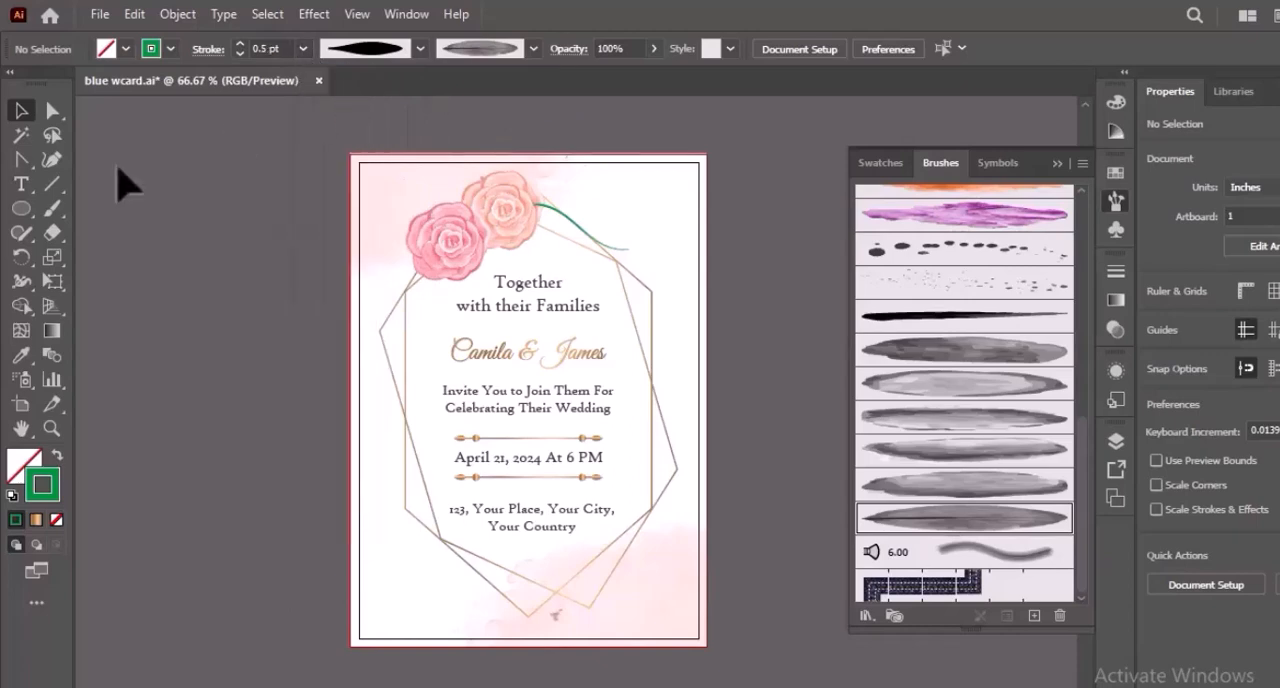
left_click(50, 208)
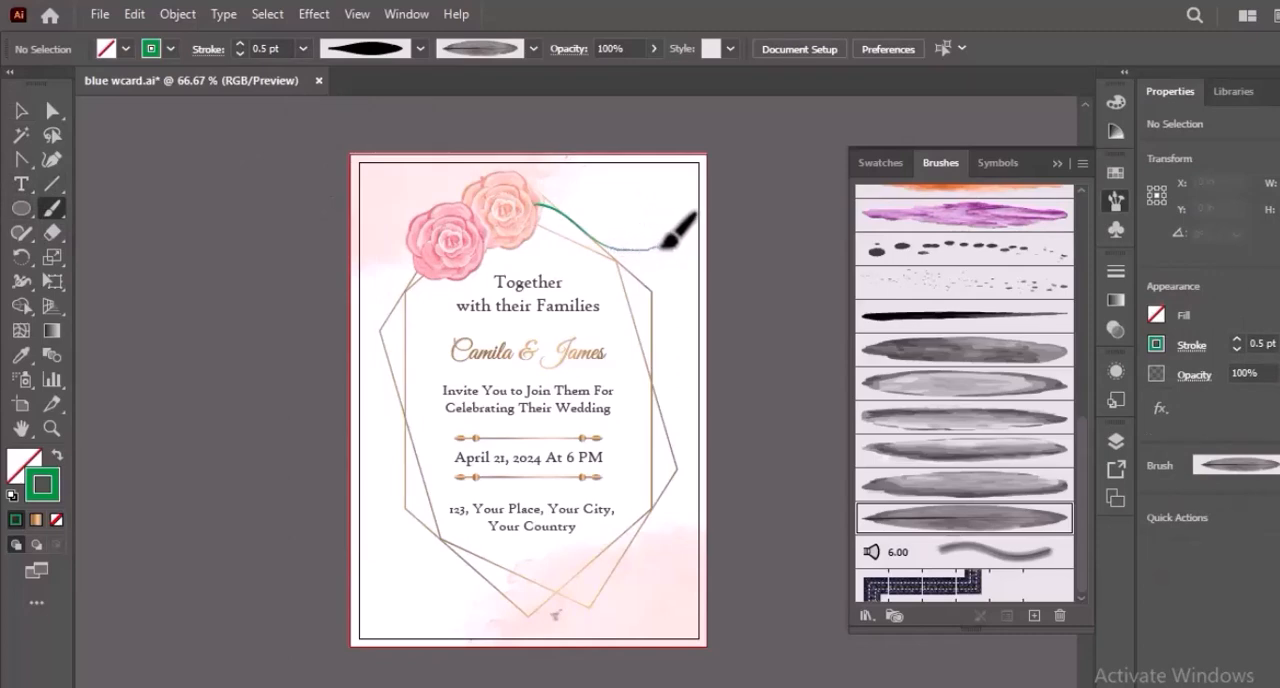
Paint a green leaf at the stem's tip and one leaf on each side of the stem just behind it.
left_click_drag(678, 243, 684, 248)
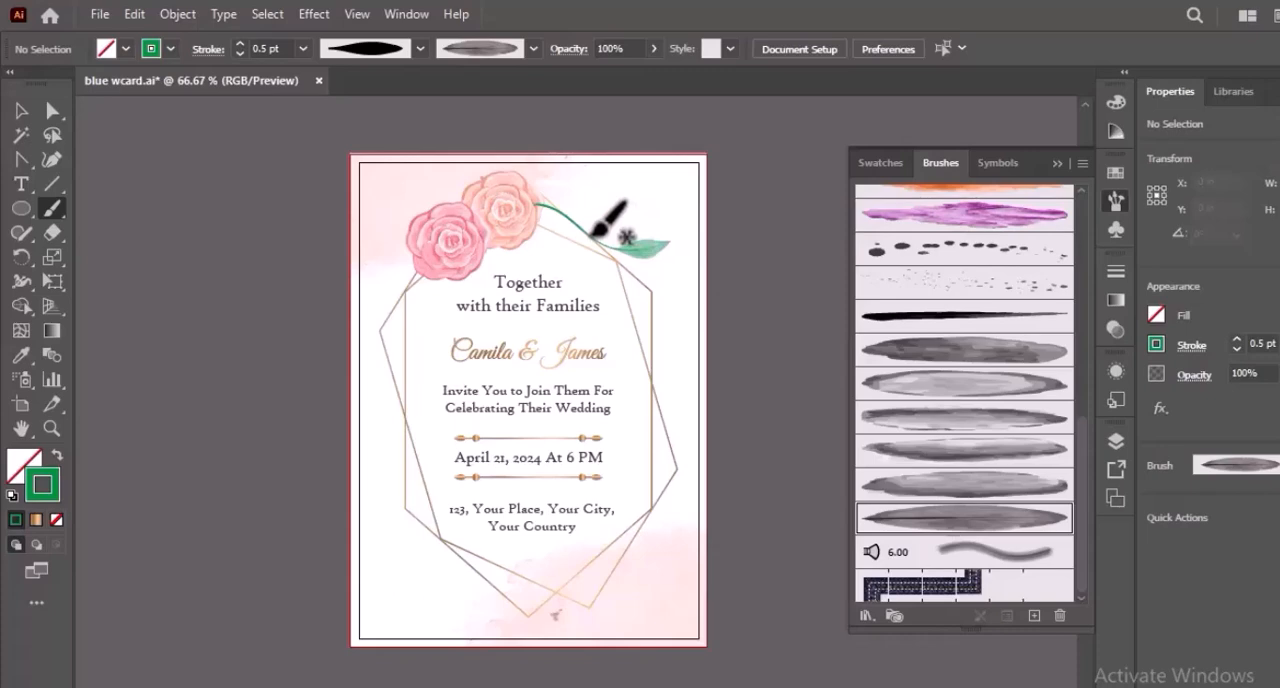
key("ctrl+plus")
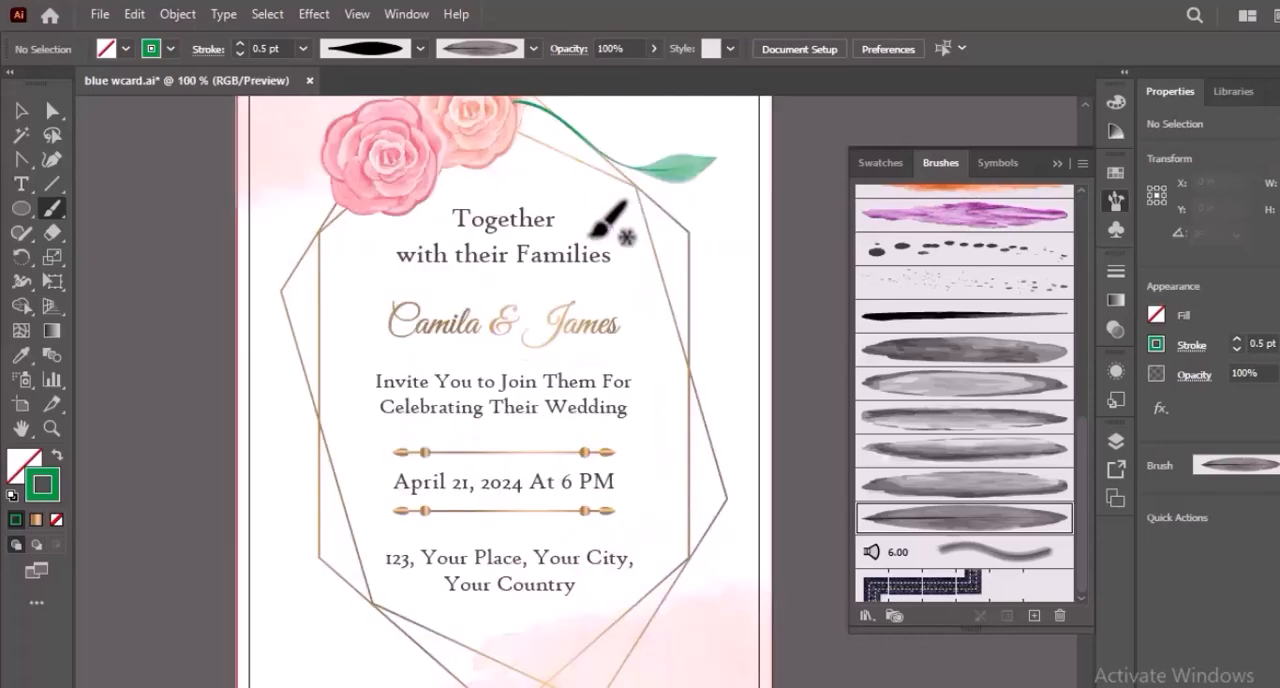
left_click(1086, 106)
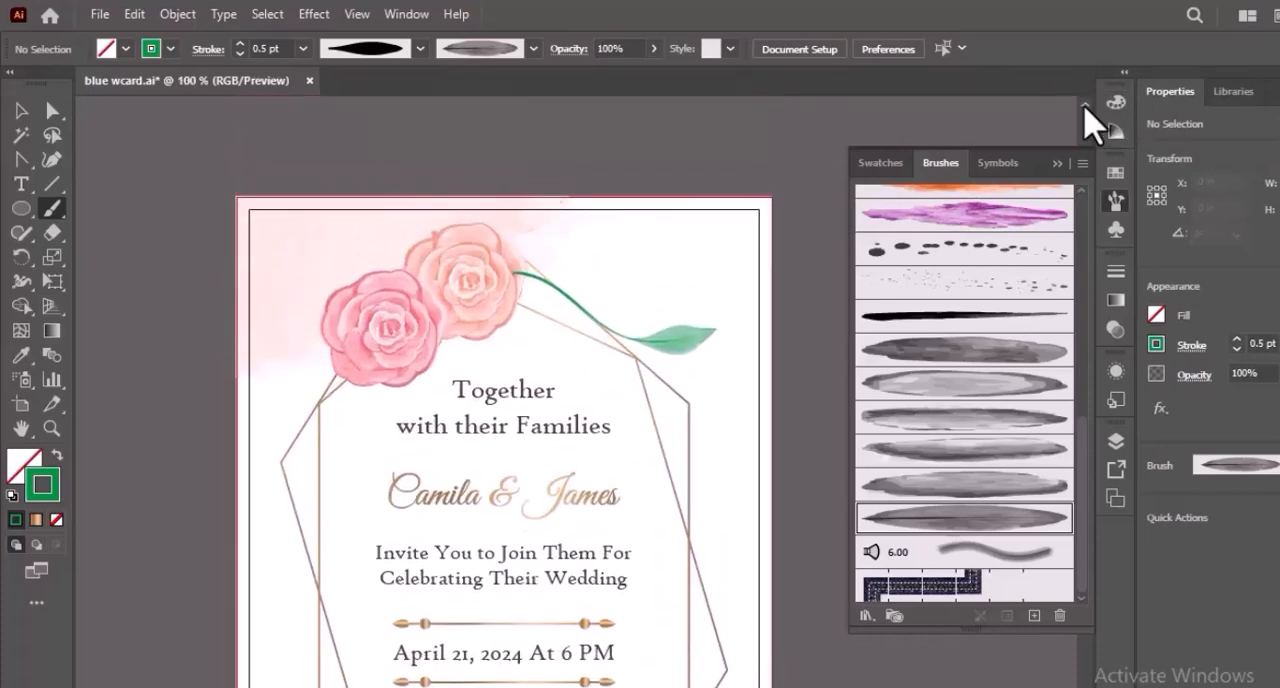
key("ctrl+plus")
key("ctrl+plus")
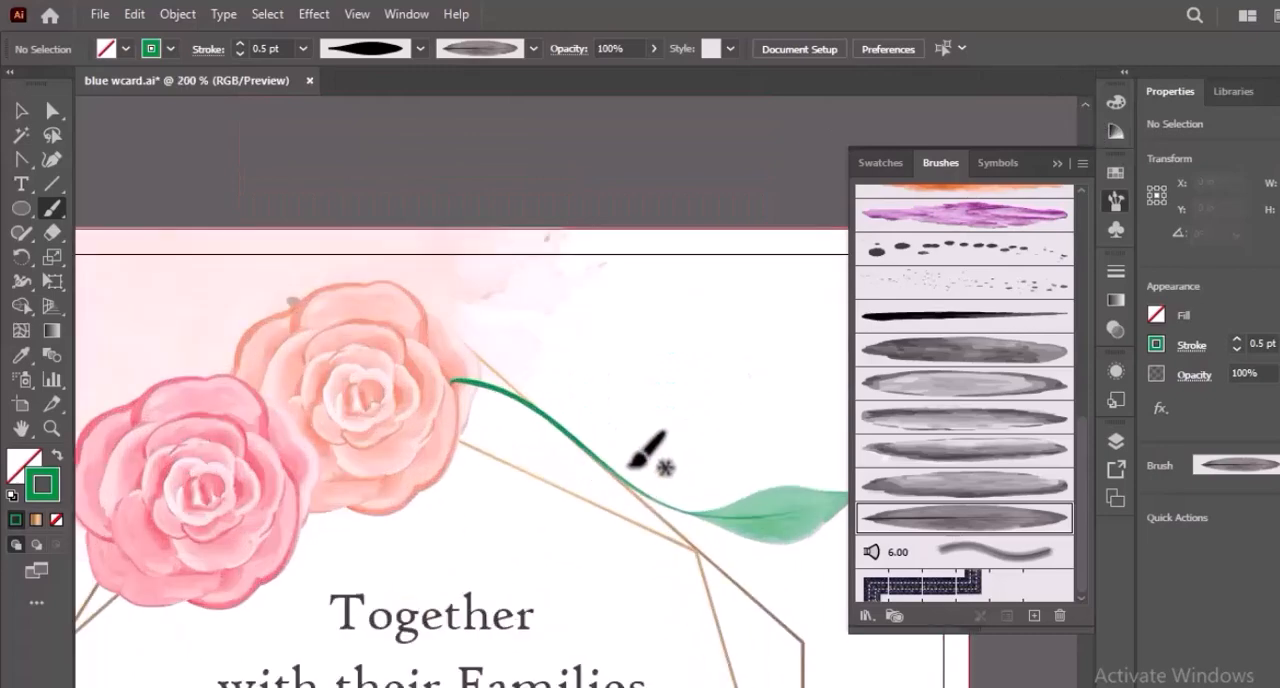
left_click_drag(628, 479, 736, 439)
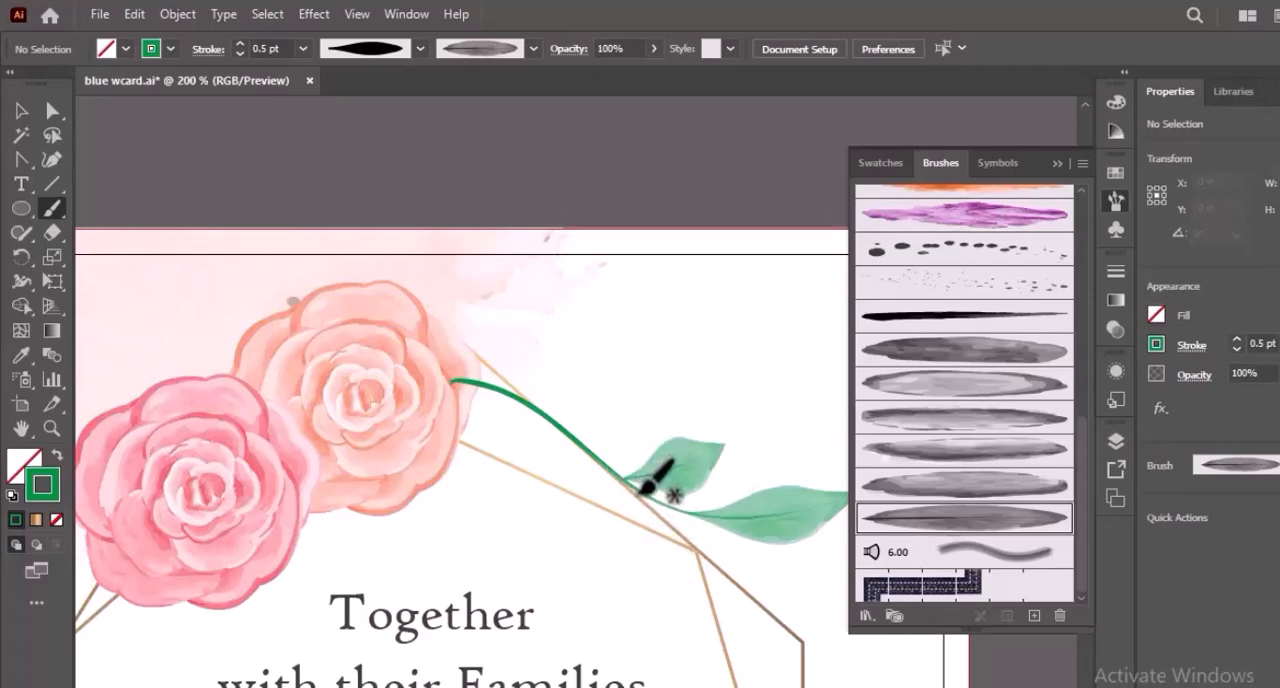
left_click_drag(652, 498, 667, 571)
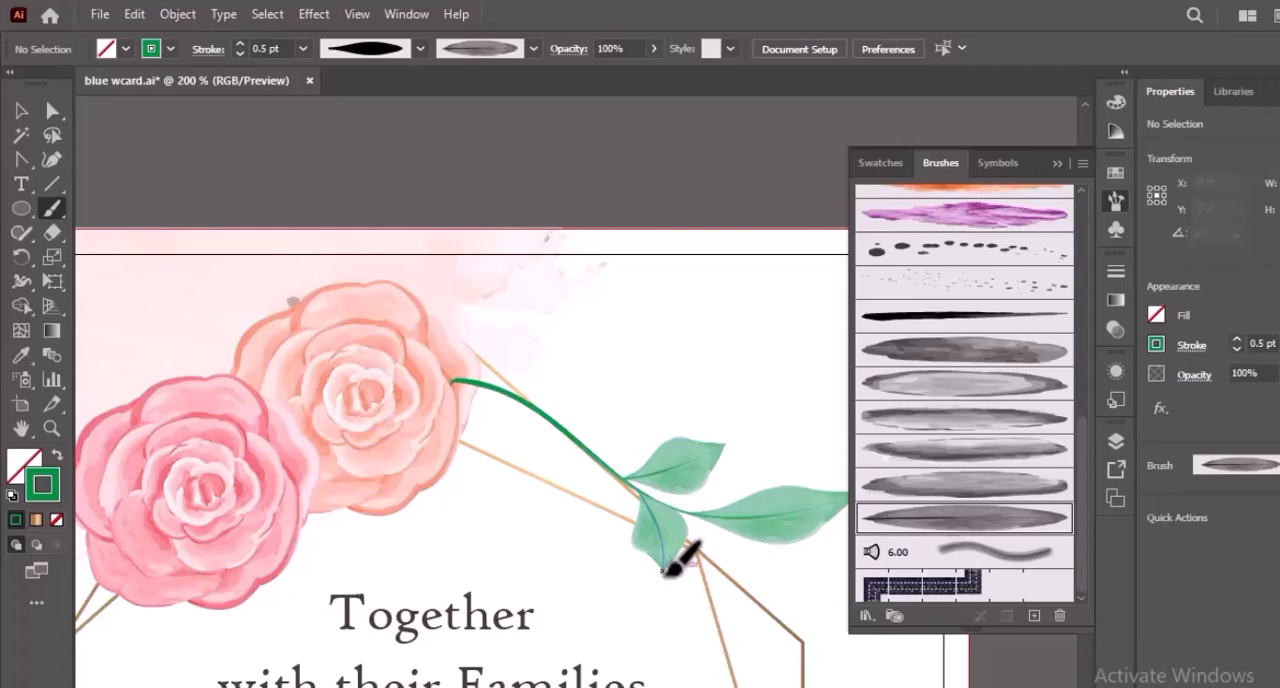
key("ctrl+z")
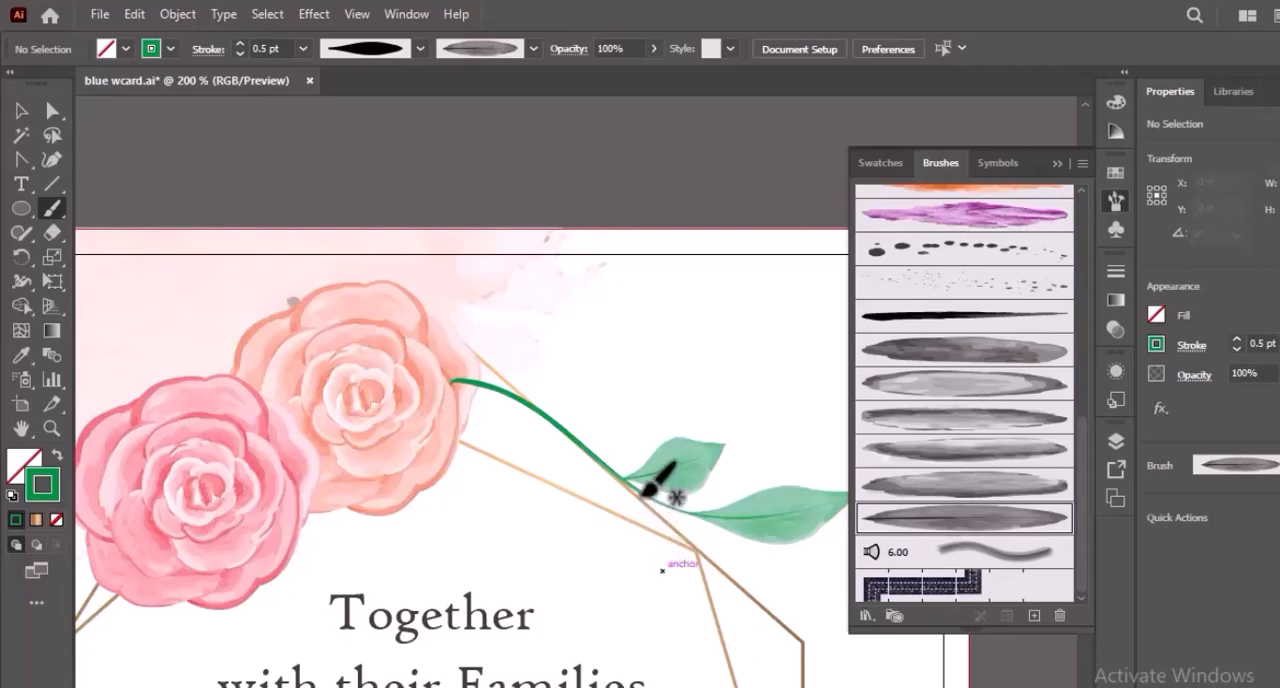
left_click_drag(652, 492, 666, 600)
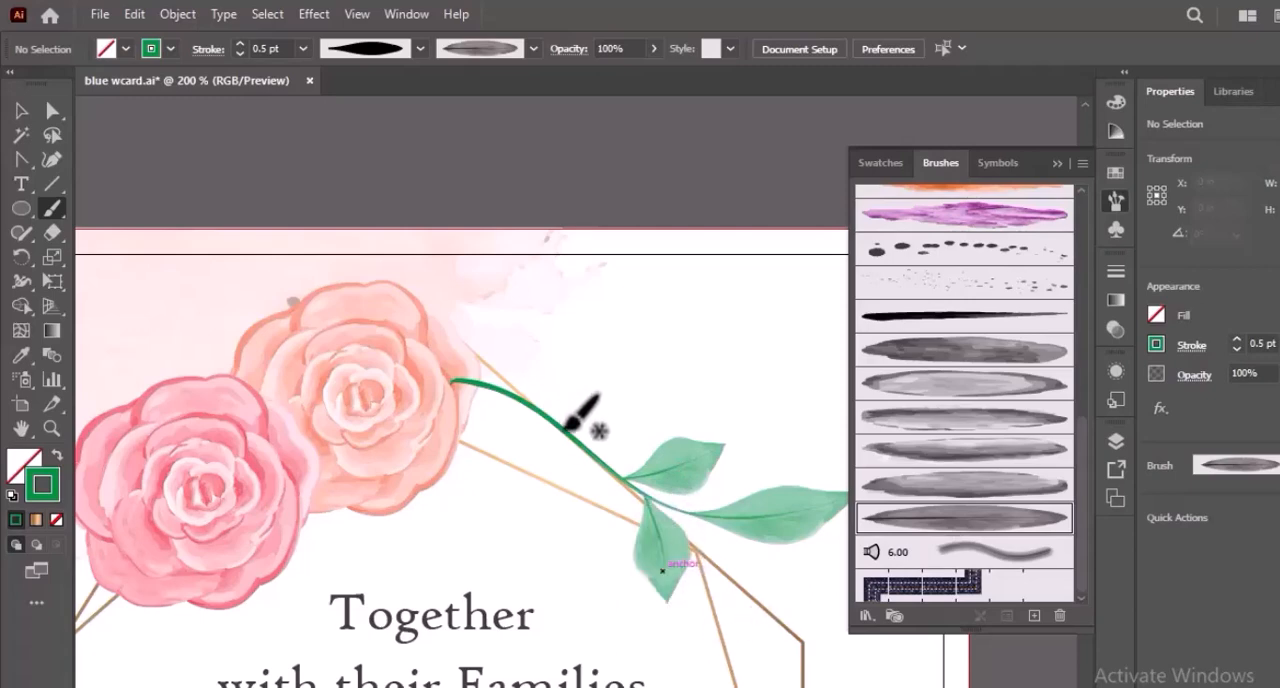
Paint more leaves along both sides of the stem, working back toward the peach rose.
left_click_drag(568, 431, 660, 412)
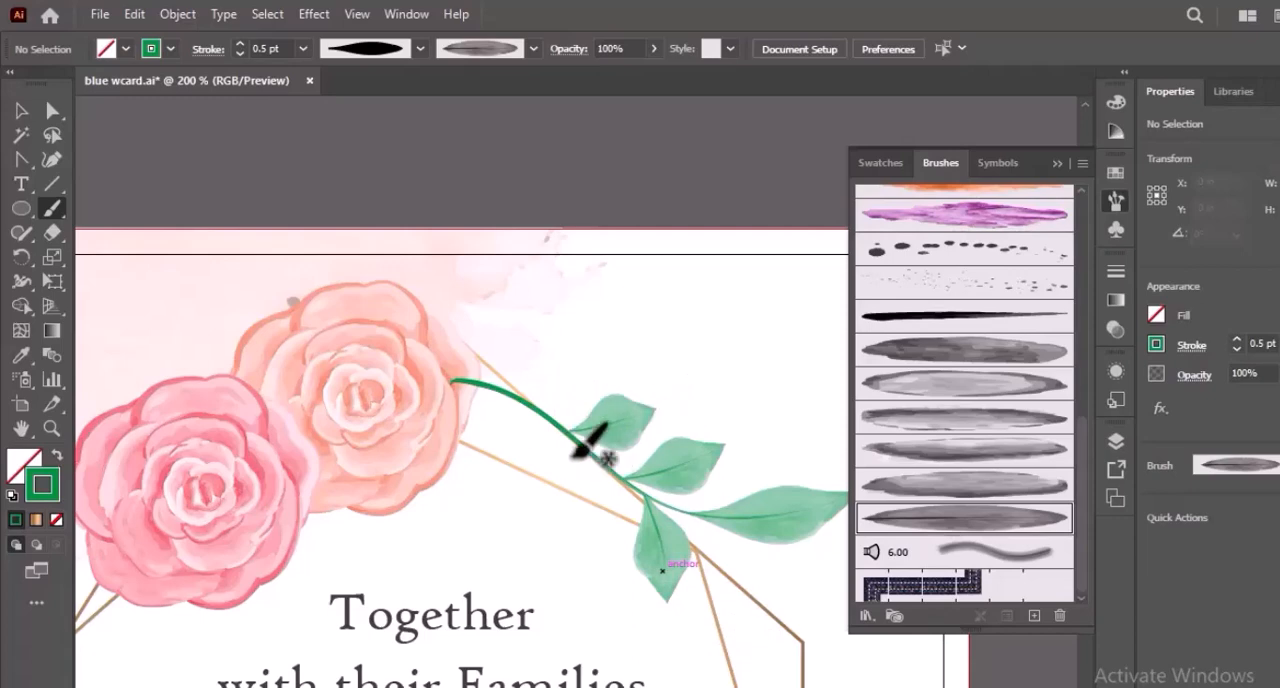
left_click_drag(587, 448, 587, 511)
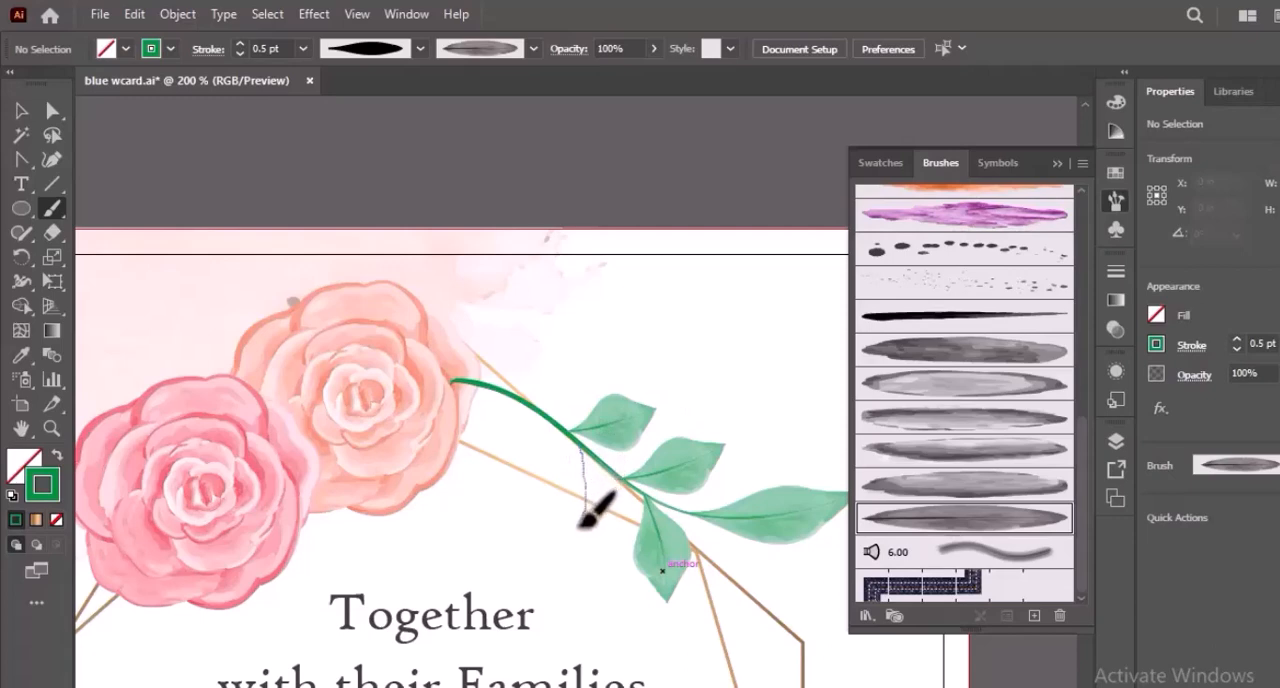
left_click_drag(576, 541, 578, 545)
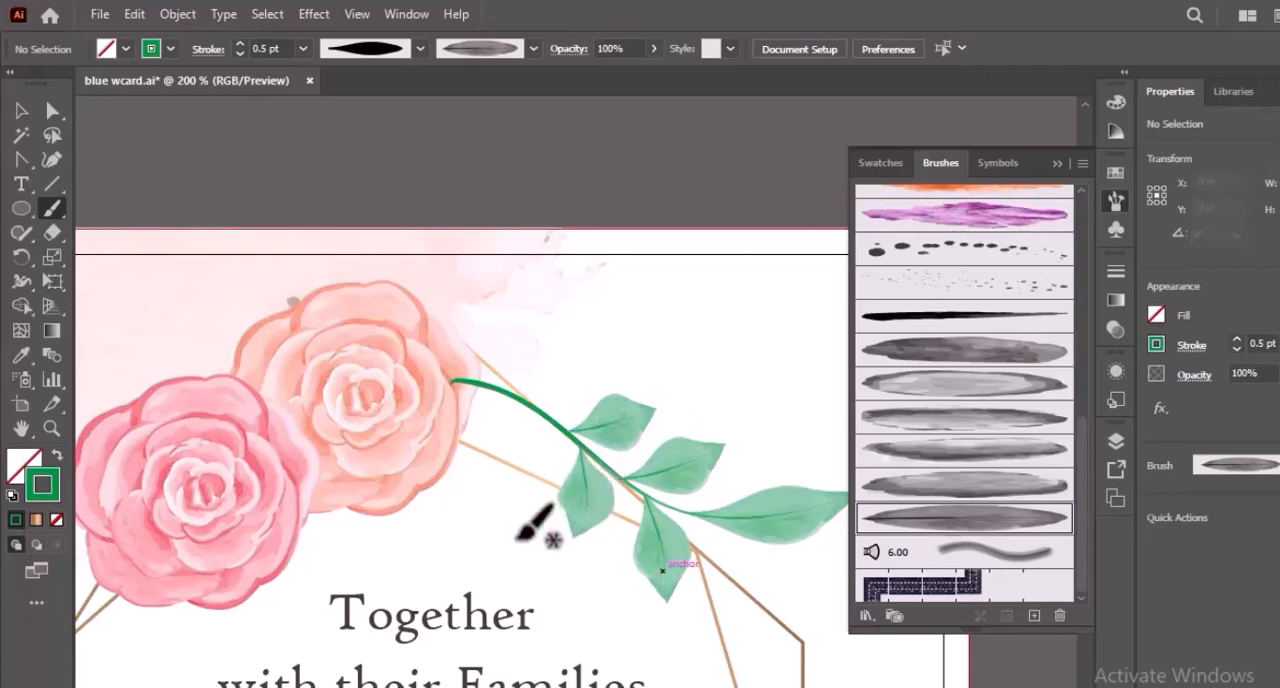
left_click_drag(530, 401, 616, 369)
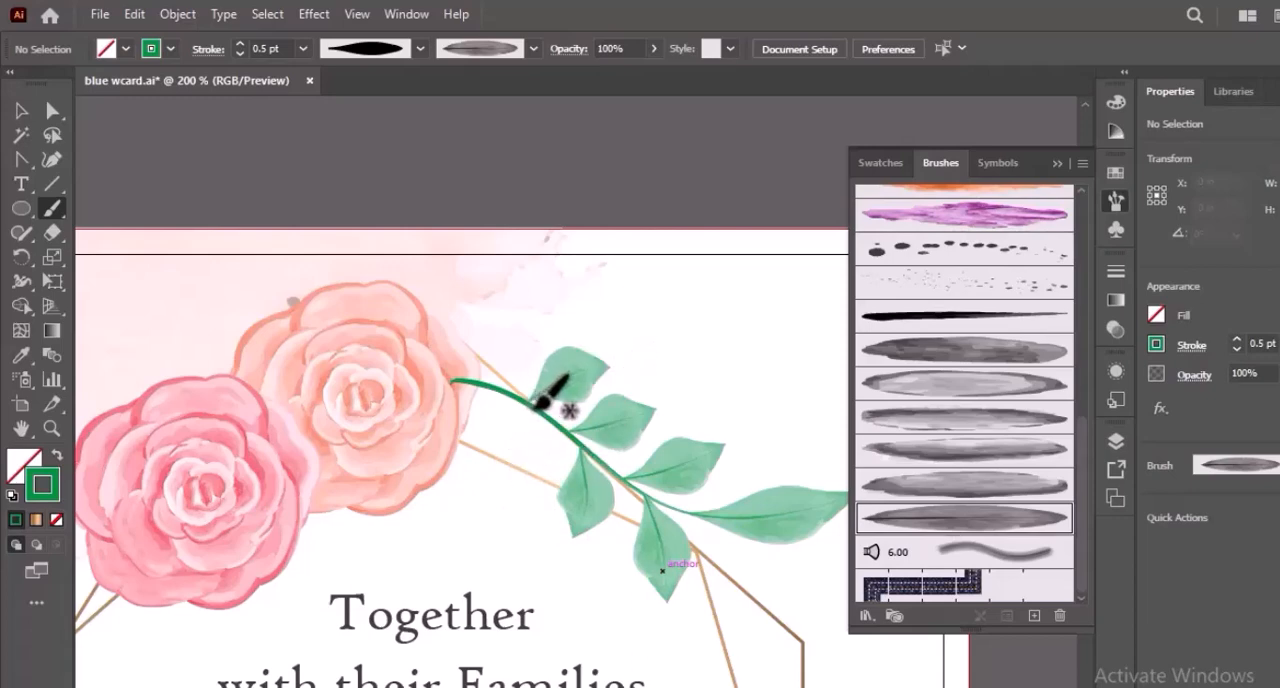
left_click_drag(538, 428, 541, 499)
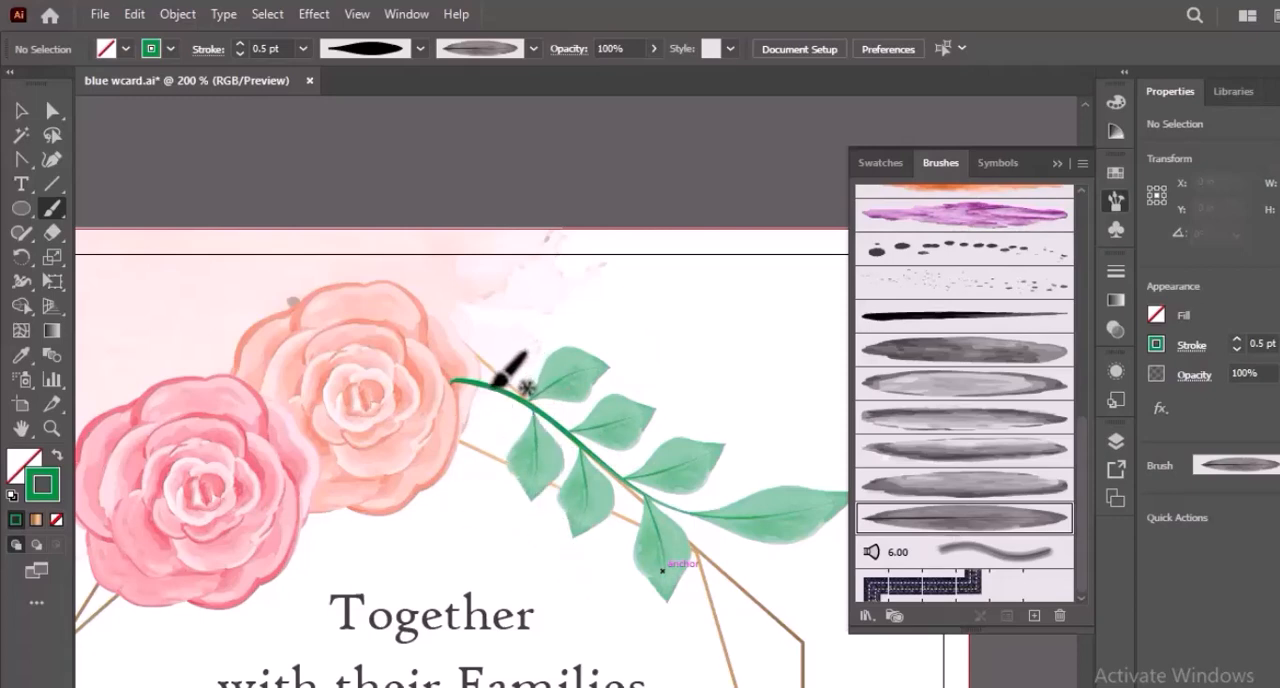
left_click_drag(497, 380, 556, 341)
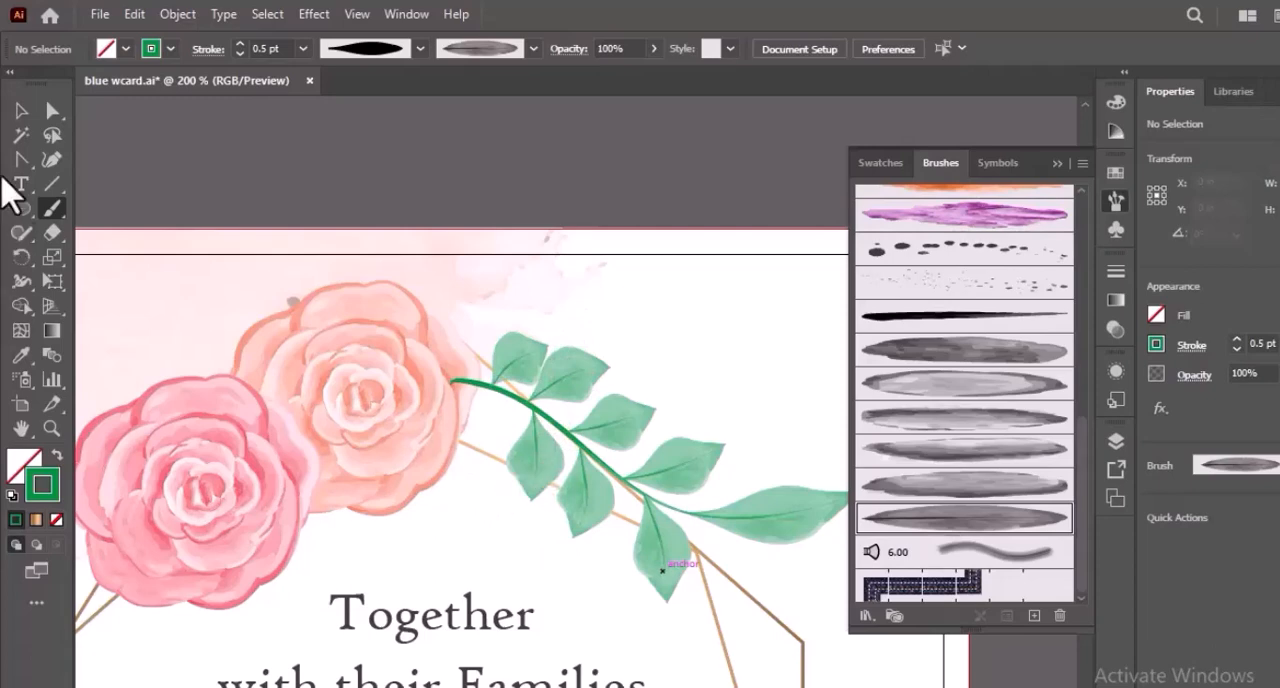
Delete the upper leaf nearest the peach rose and shift the neighbouring upper leaf along the stem toward the rose.
left_click(22, 111)
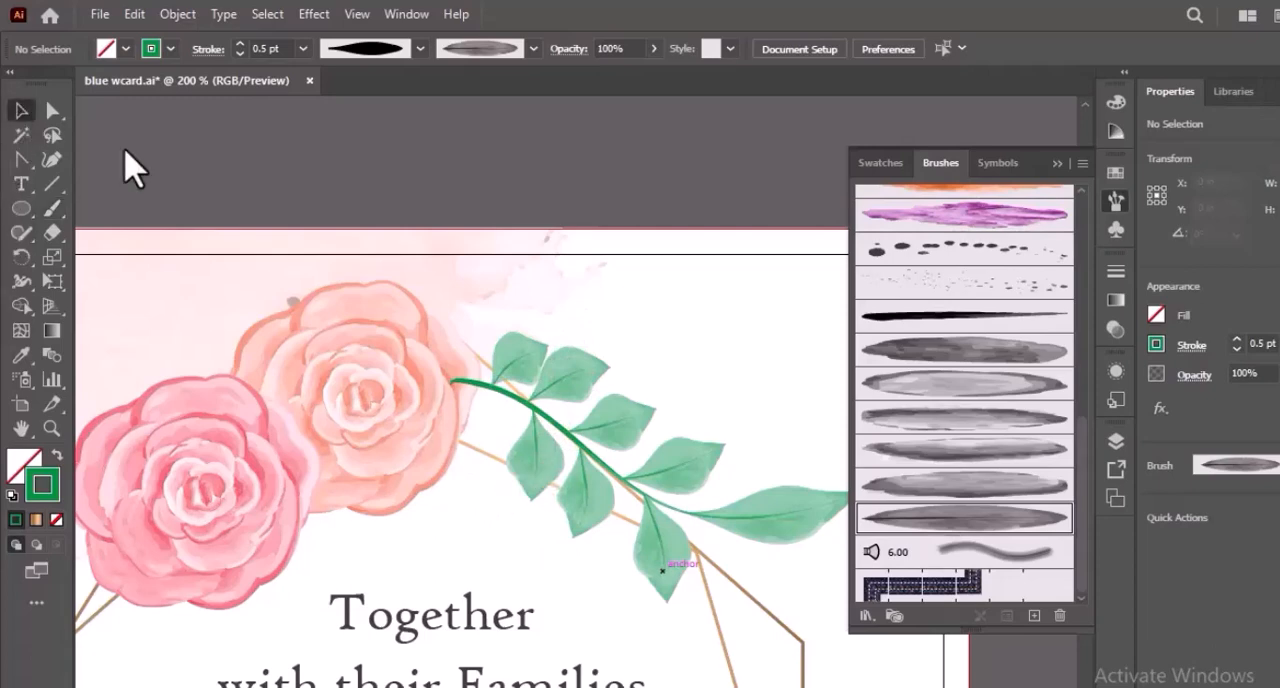
left_click(520, 370)
key("Delete")
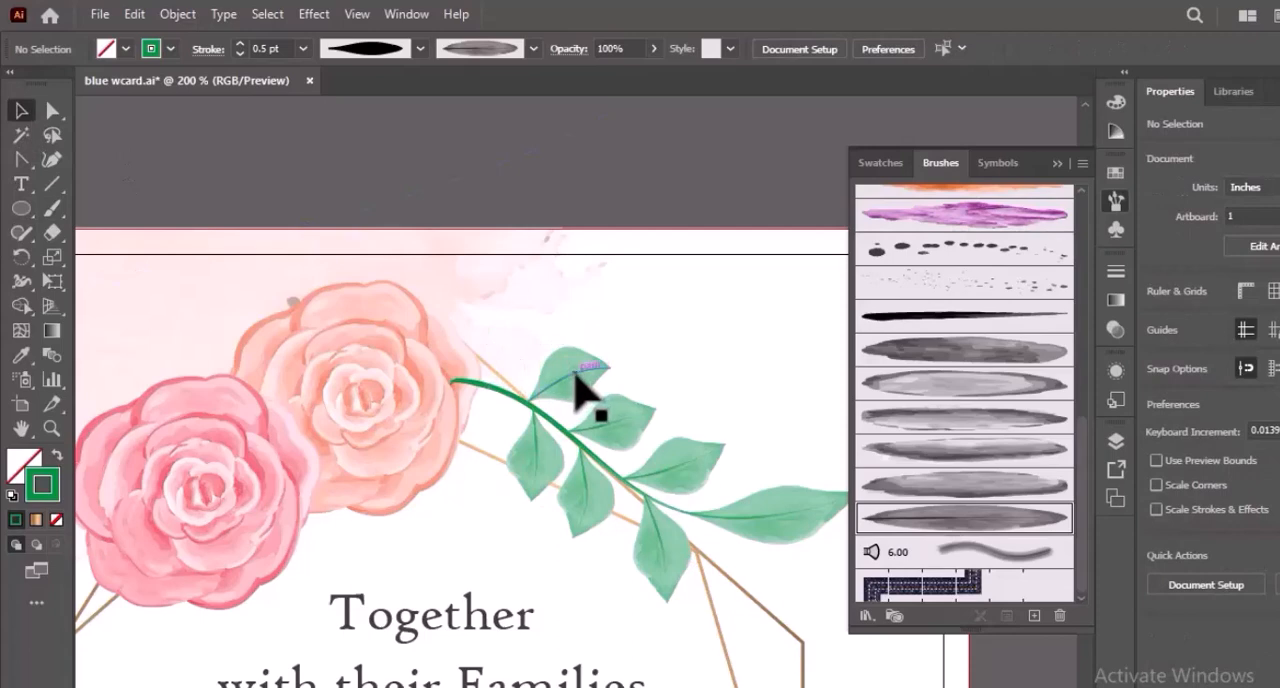
left_click_drag(572, 380, 566, 380)
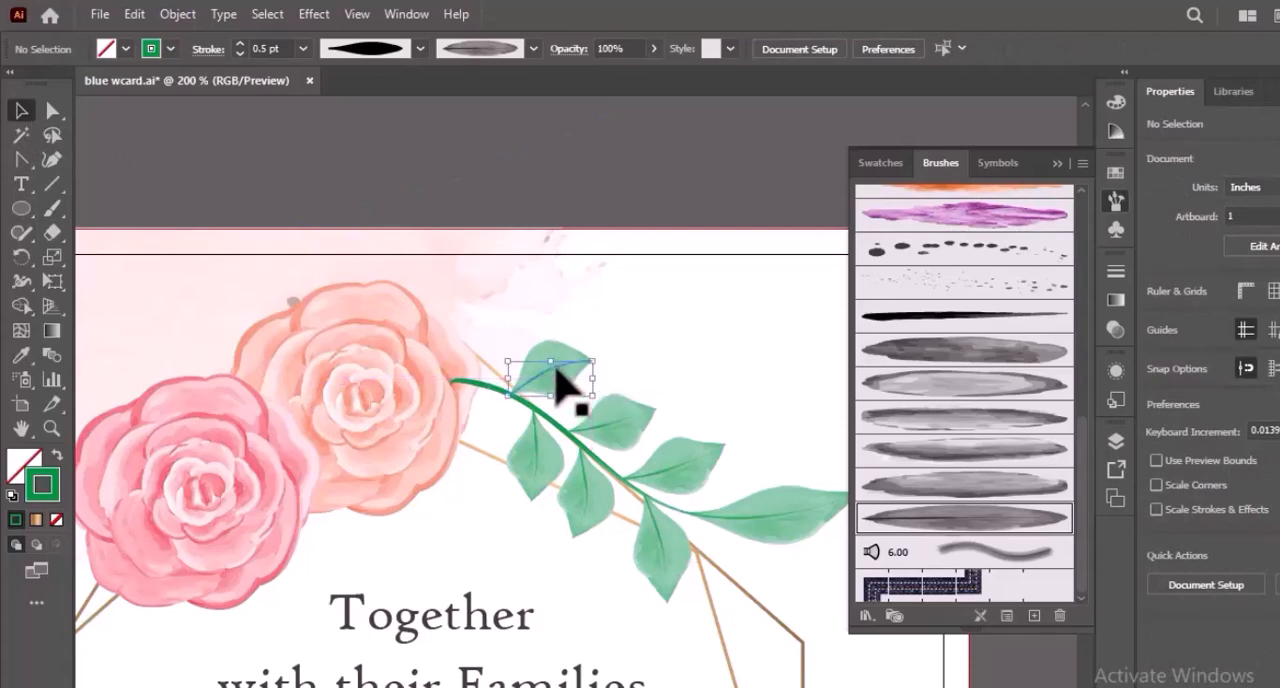
left_click(690, 378)
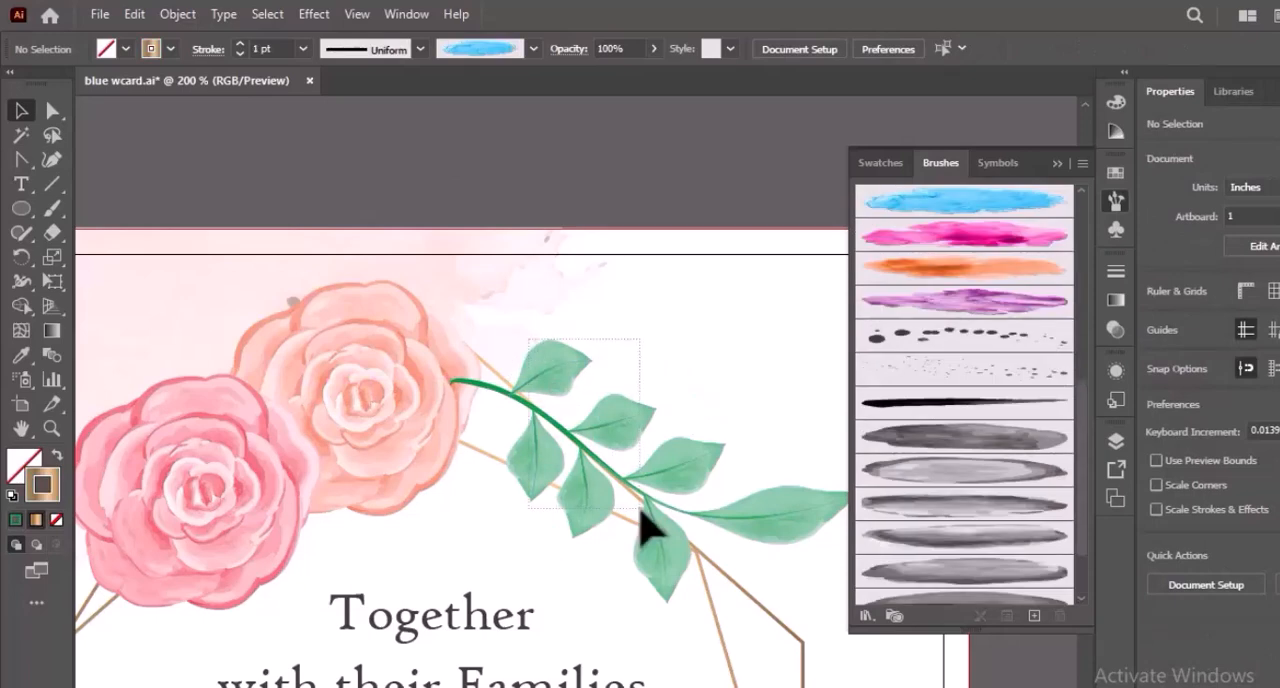
Group the stem and all its leaves into one branch.
left_click(782, 565)
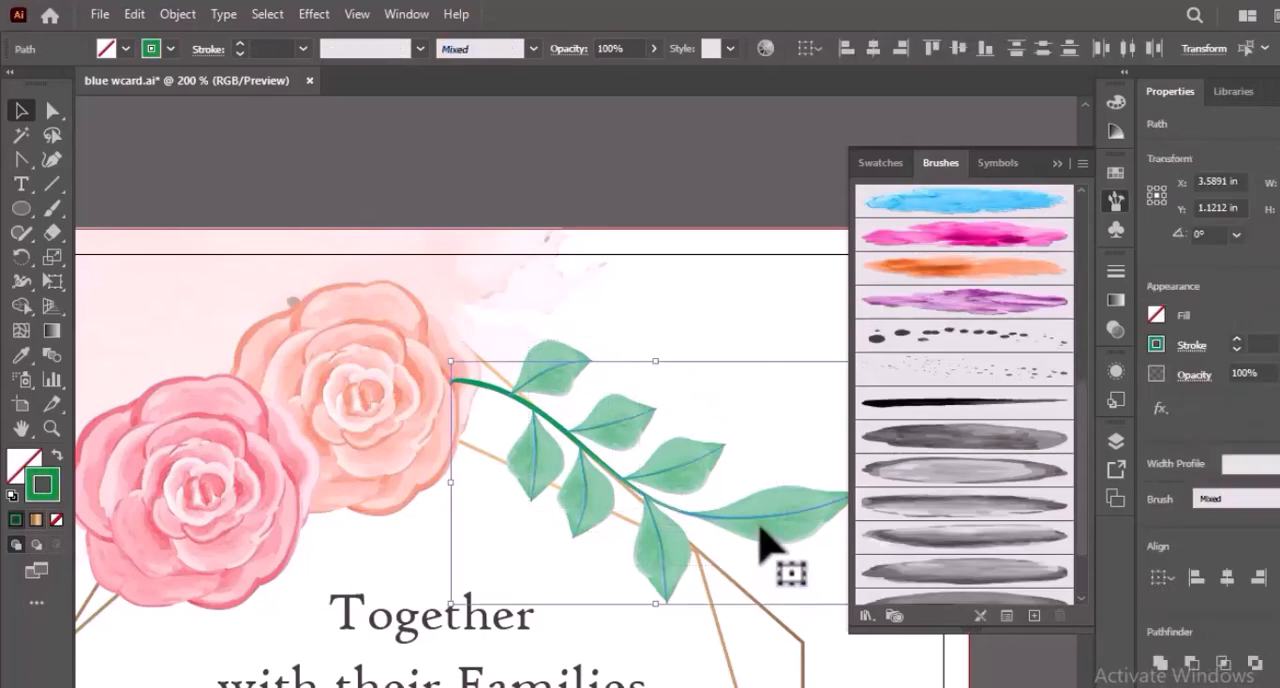
right_click(760, 527)
left_click(827, 444)
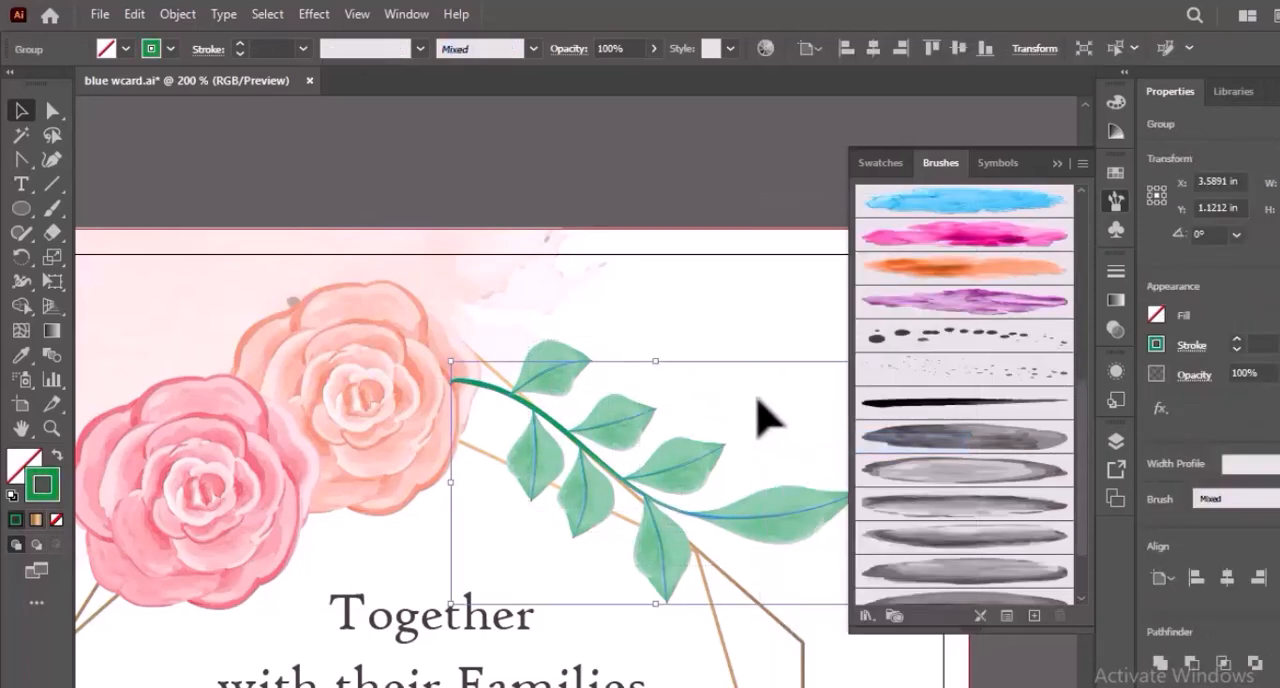
left_click(760, 420)
Bring both roses to the front so they overlap the start of the leafy branch.
left_click(383, 458)
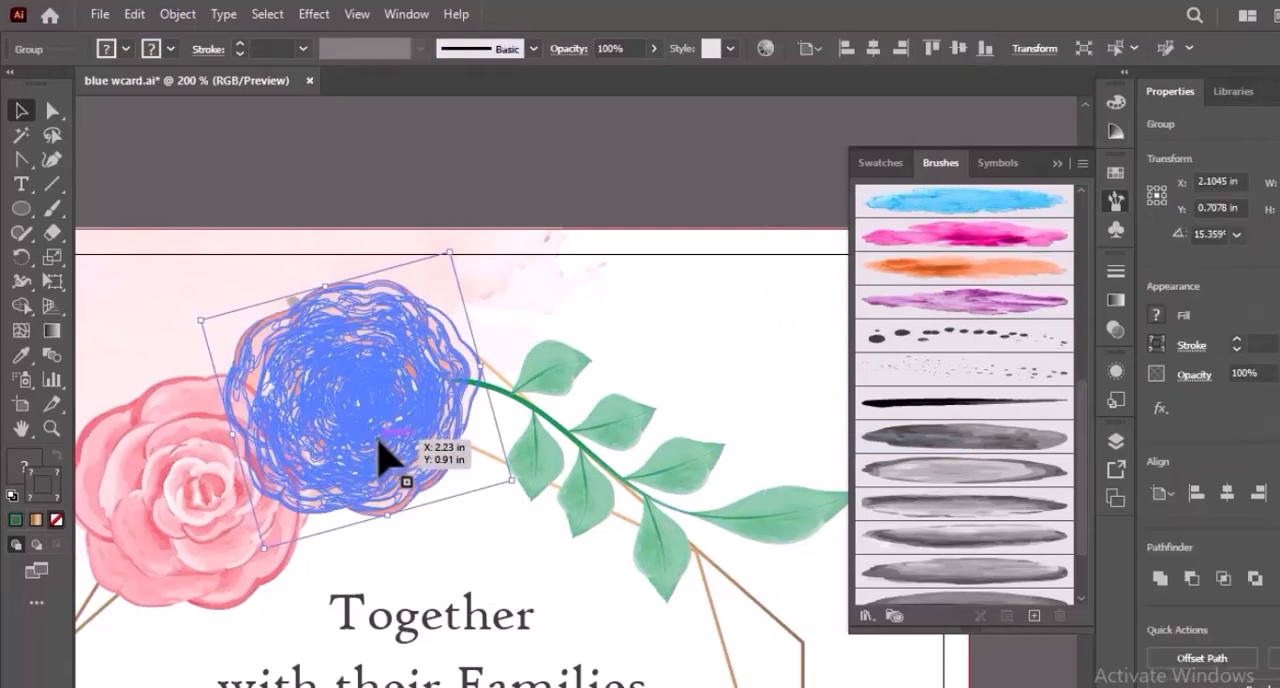
left_click_drag(383, 458, 206, 543)
right_click(368, 380)
mouse_move(510, 664)
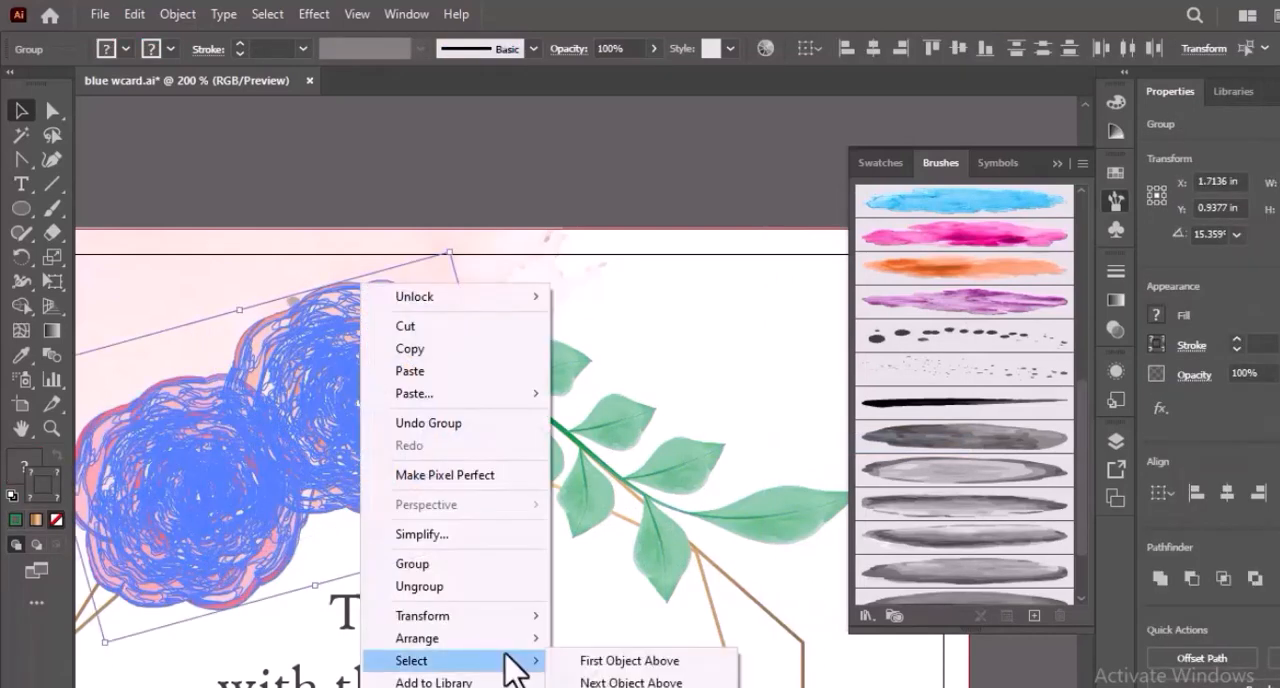
mouse_move(510, 640)
left_click(622, 640)
left_click(780, 343)
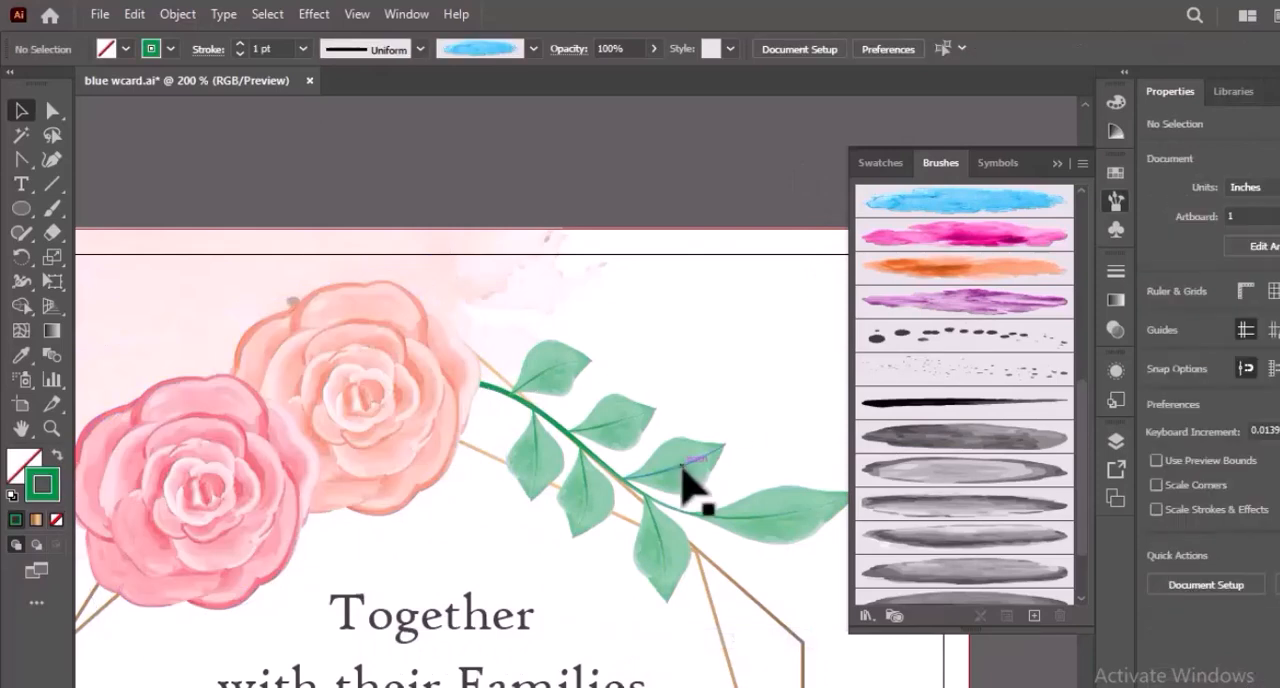
Move the leafy branch closer to the peach rose and tilt it slightly downward along the frame's upper-right edge.
left_click_drag(683, 482, 658, 467)
left_click(757, 457)
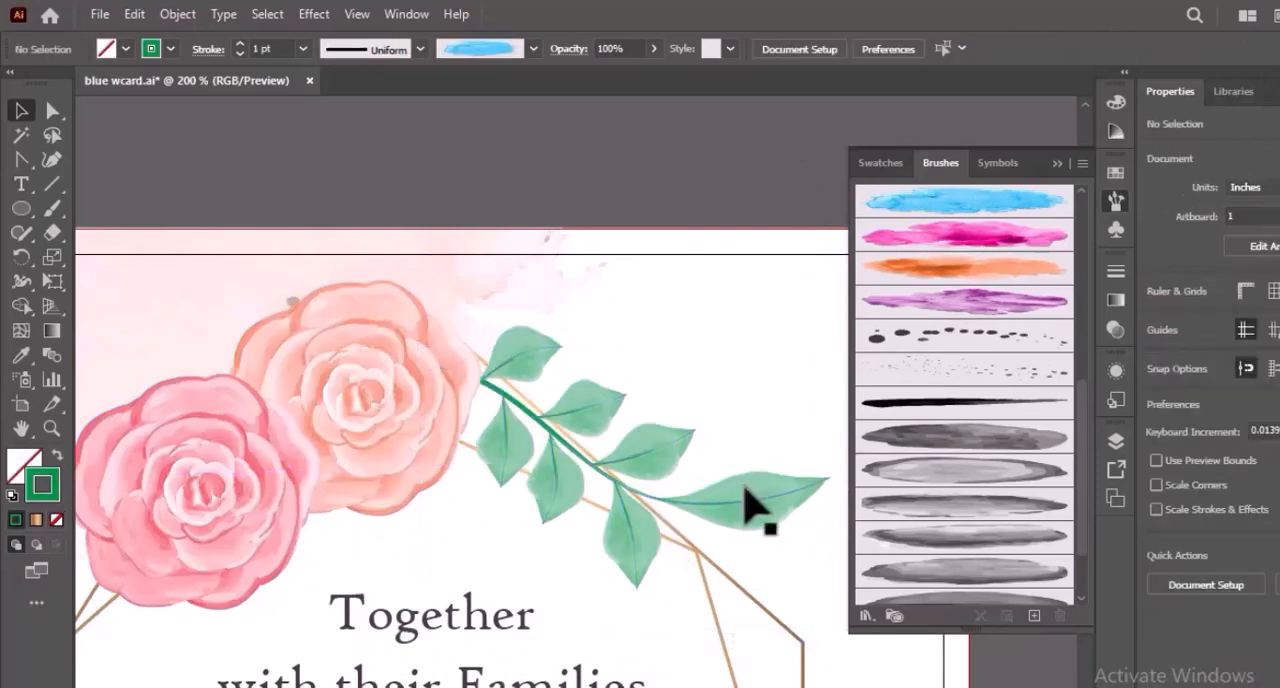
left_click(744, 488)
left_click_drag(841, 472, 837, 488)
left_click(724, 421)
left_click_drag(716, 510, 706, 539)
left_click(757, 443)
left_click(768, 568)
Duplicate the leafy branch, rotate the copy to point downward and place it below the pink rose along the frame's left edge.
key("ctrl+minus")
key("ctrl+minus")
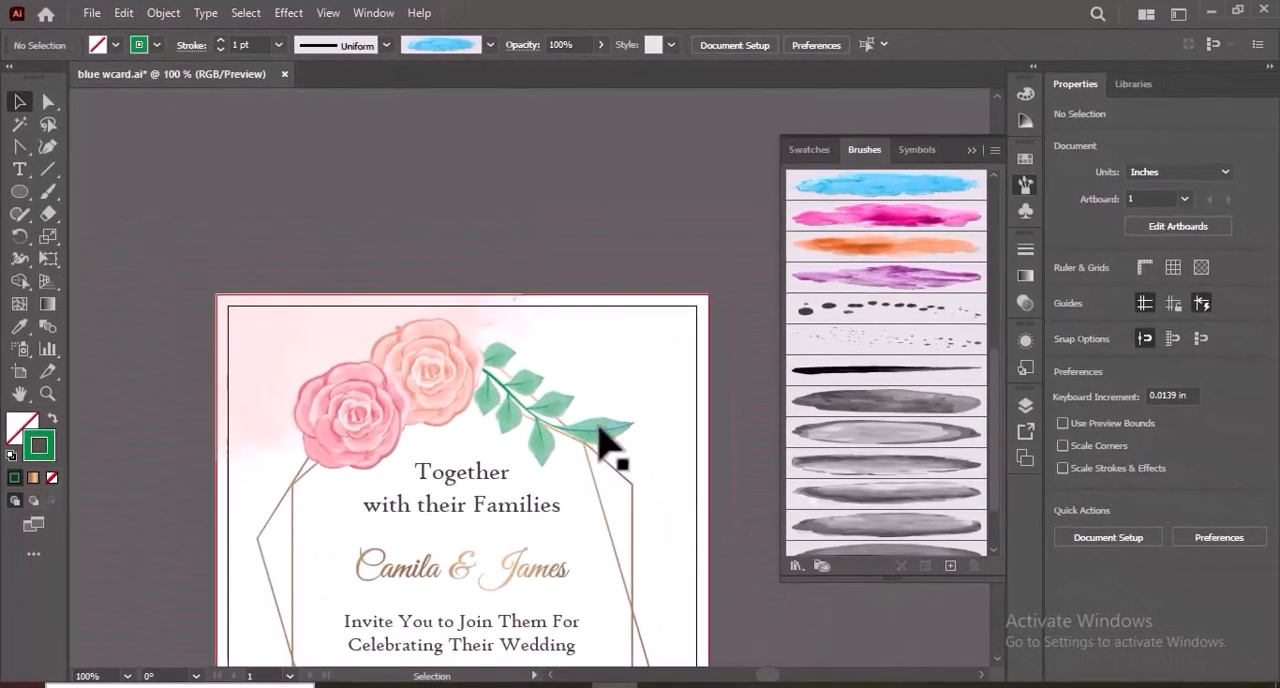
left_click_drag(600, 440, 440, 495)
left_click_drag(400, 562, 305, 562)
left_click_drag(323, 483, 302, 532)
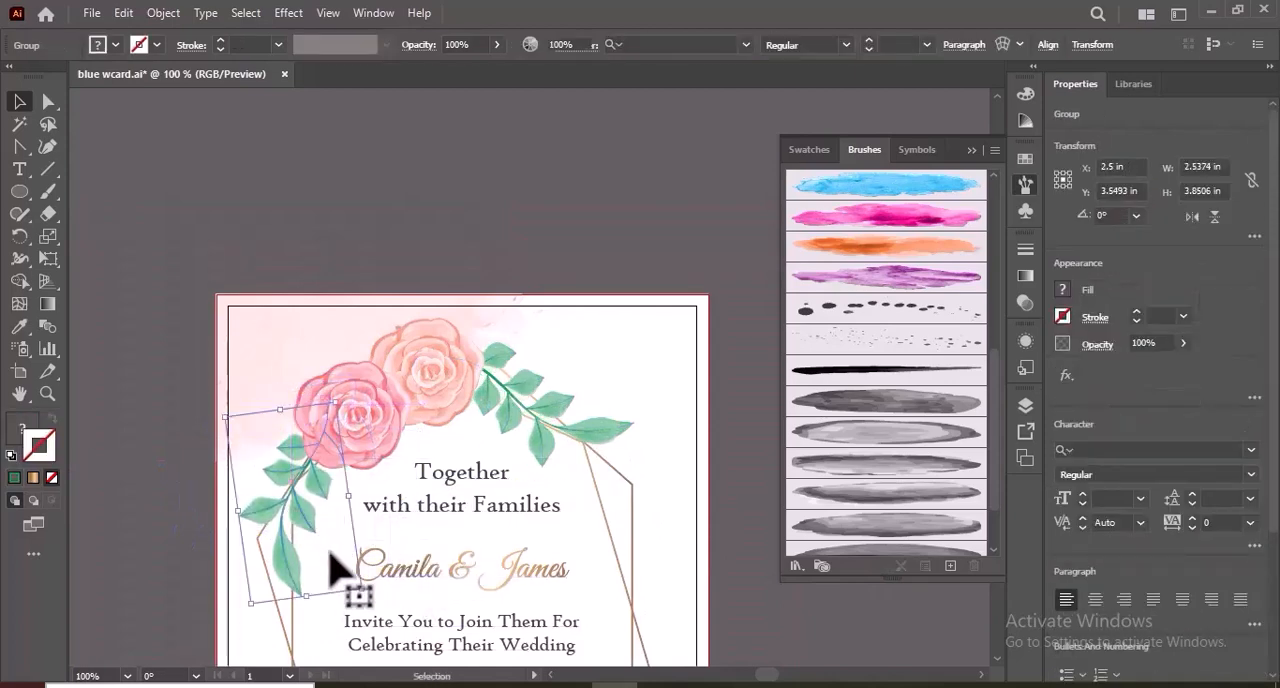
Flip the leafy branch beside the peach rose vertically, then rotate and move it to curve downward along the frame's upper-right edge.
left_click(337, 566)
left_click(620, 440)
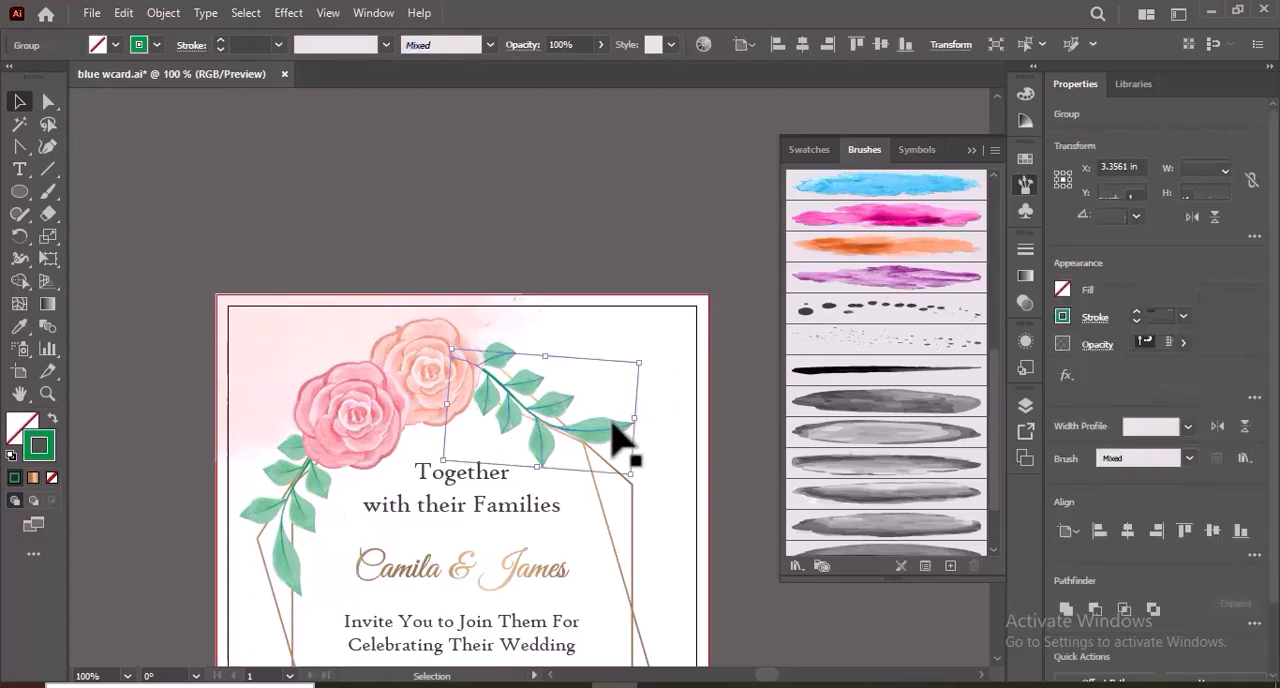
left_click(1213, 218)
left_click_drag(660, 472, 588, 590)
left_click(688, 522)
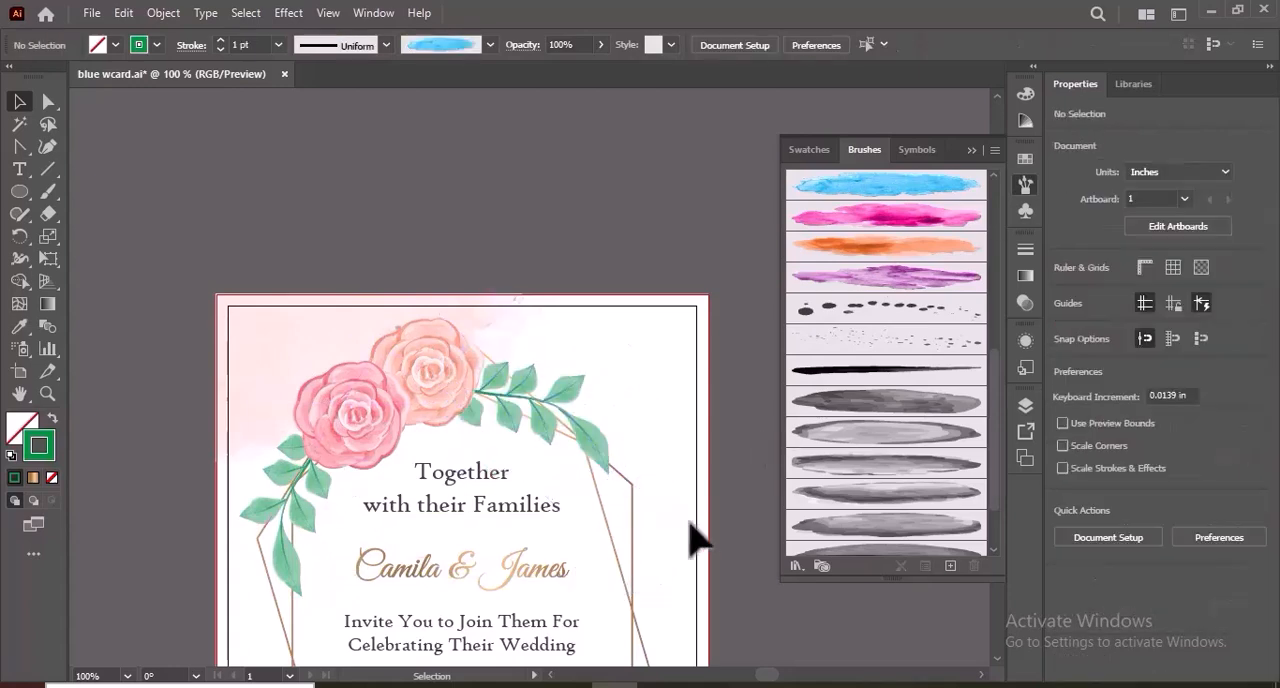
mouse_move(592, 438)
left_mouse_down()
mouse_move(577, 439)
mouse_move(639, 477)
mouse_move(571, 445)
left_mouse_up()
left_click(650, 475)
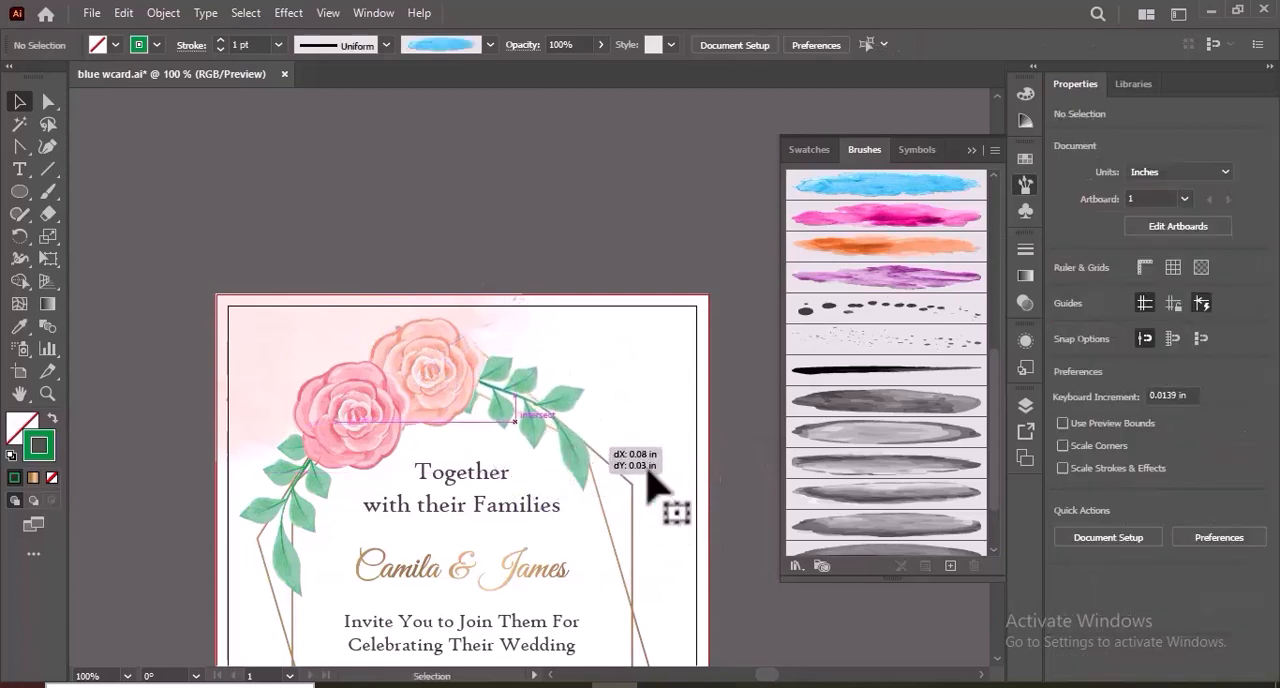
left_click(648, 468)
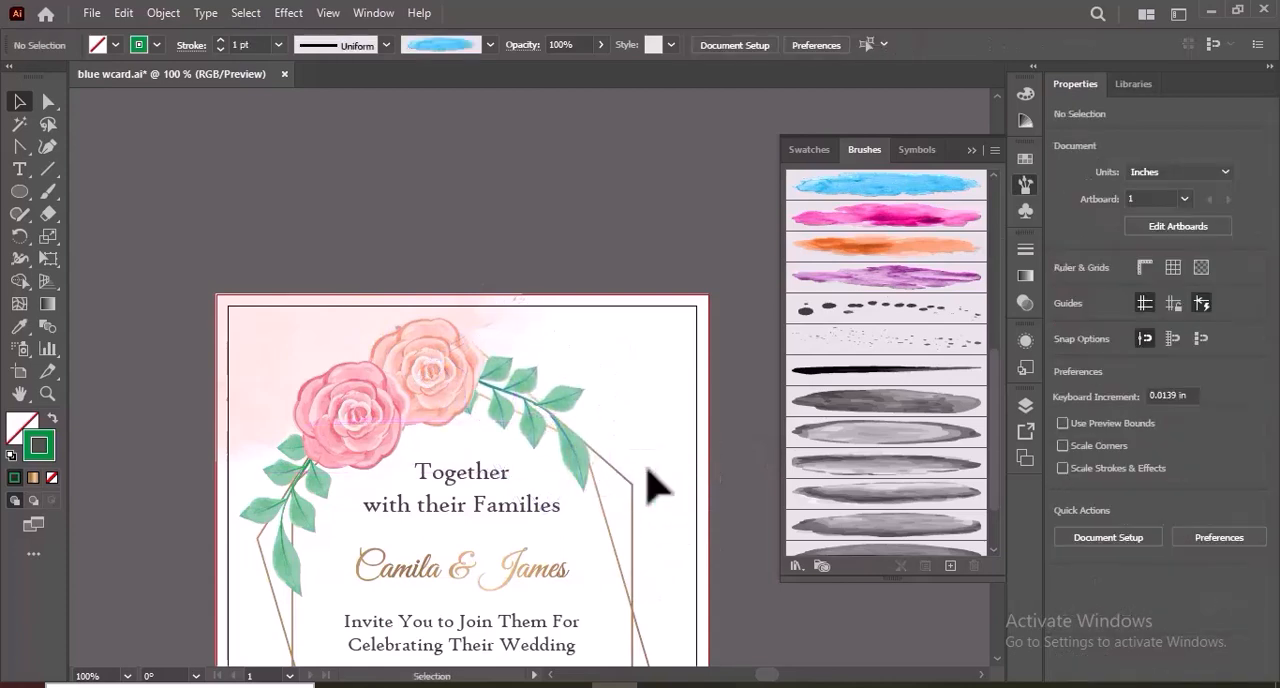
Paint two large green leaves above the pink rose using a grey watercolor art brush with a tapered width profile and 0.5 pt stroke.
left_click(50, 191)
scroll(920, 371, "down", 3)
left_click(952, 476)
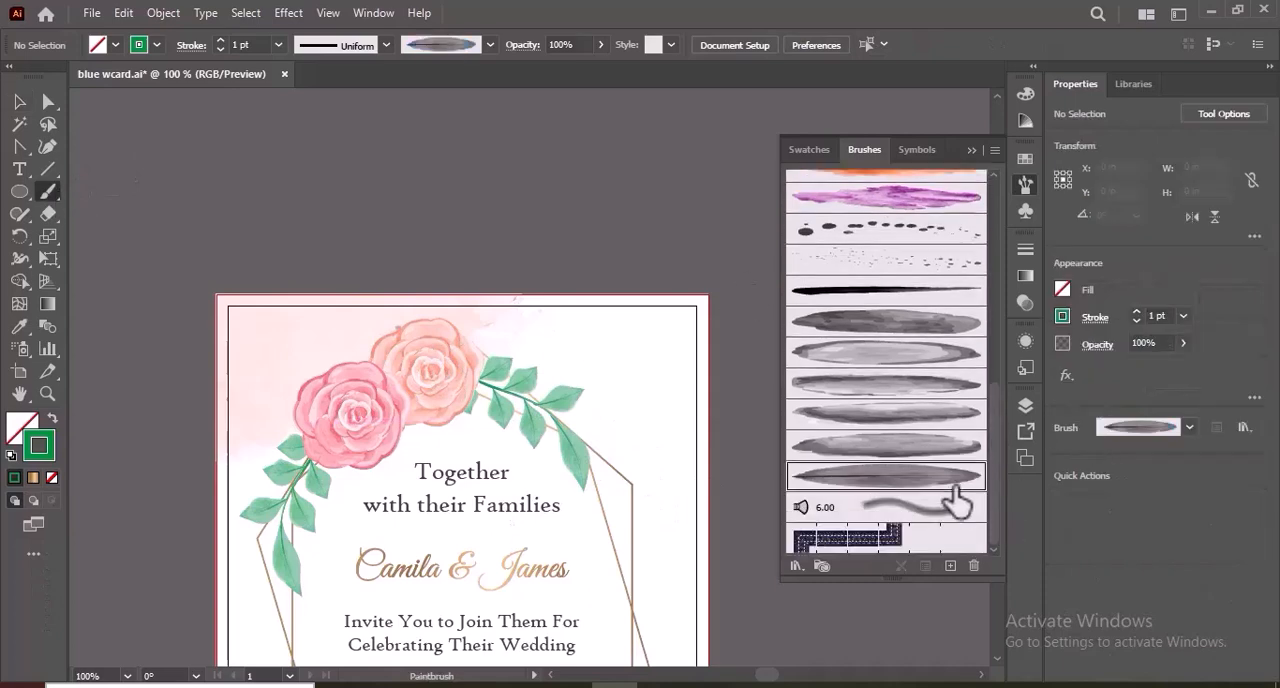
left_click(388, 46)
left_click_drag(381, 131, 386, 234)
left_click(361, 246)
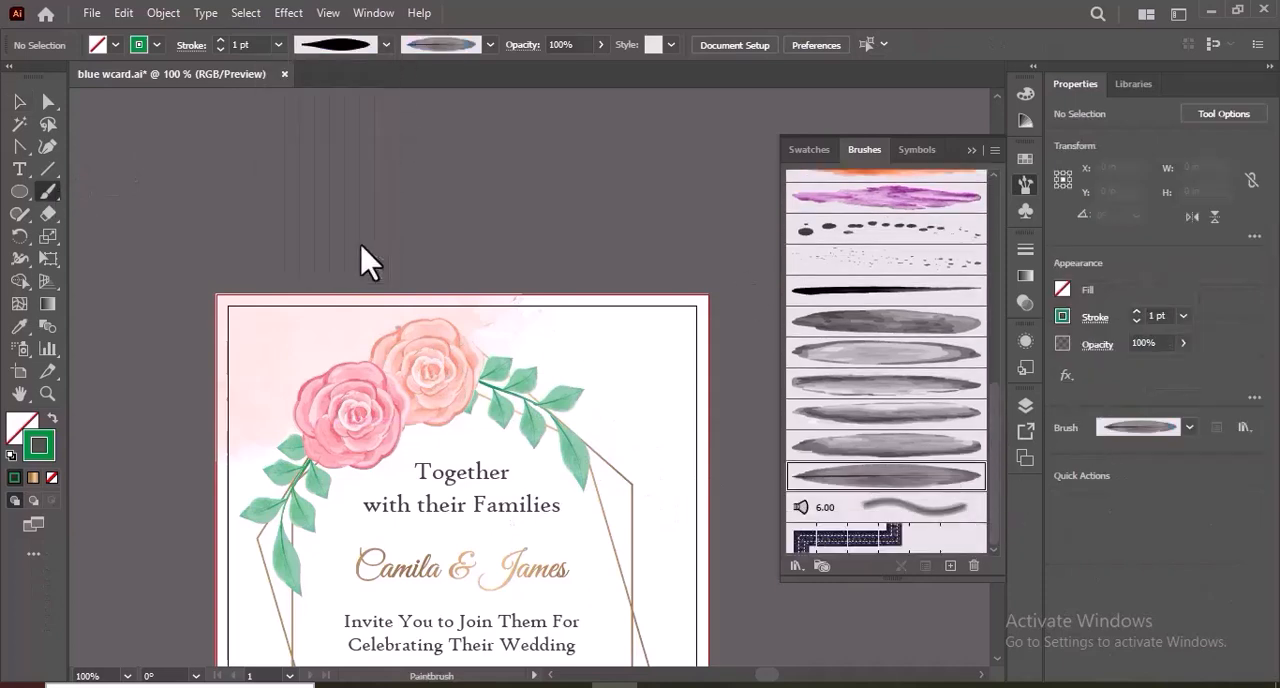
left_click(279, 45)
left_click(322, 90)
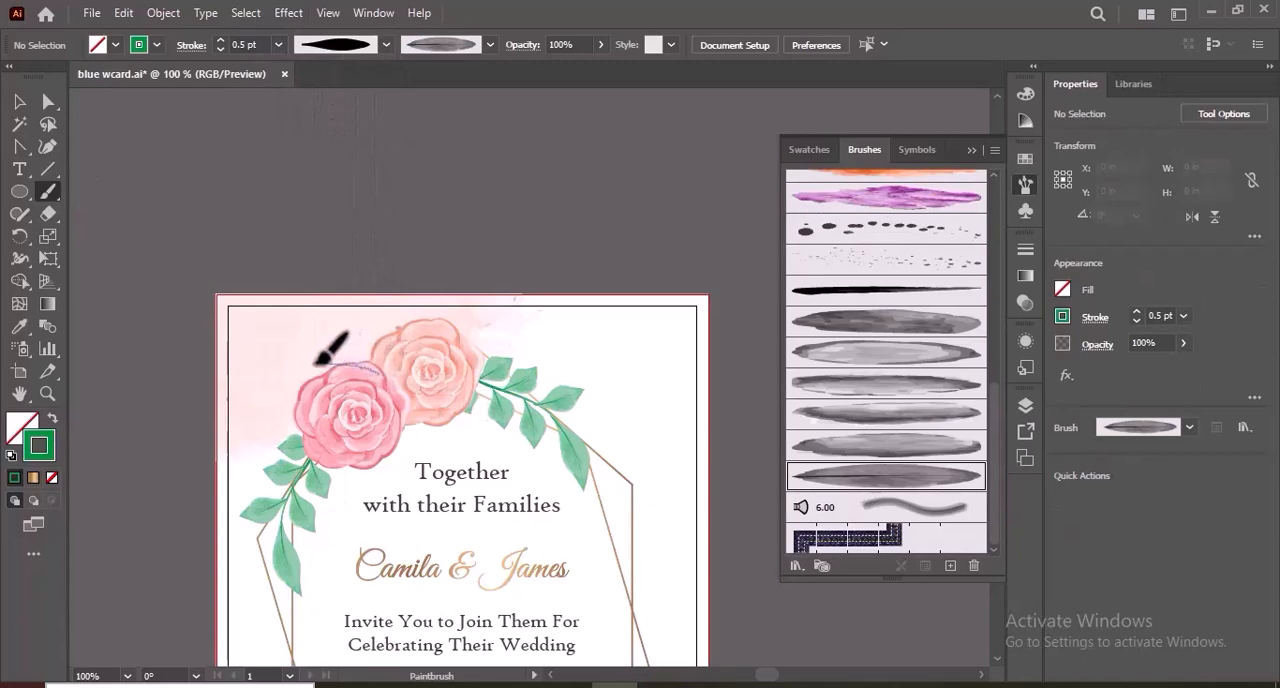
left_click_drag(282, 365, 283, 360)
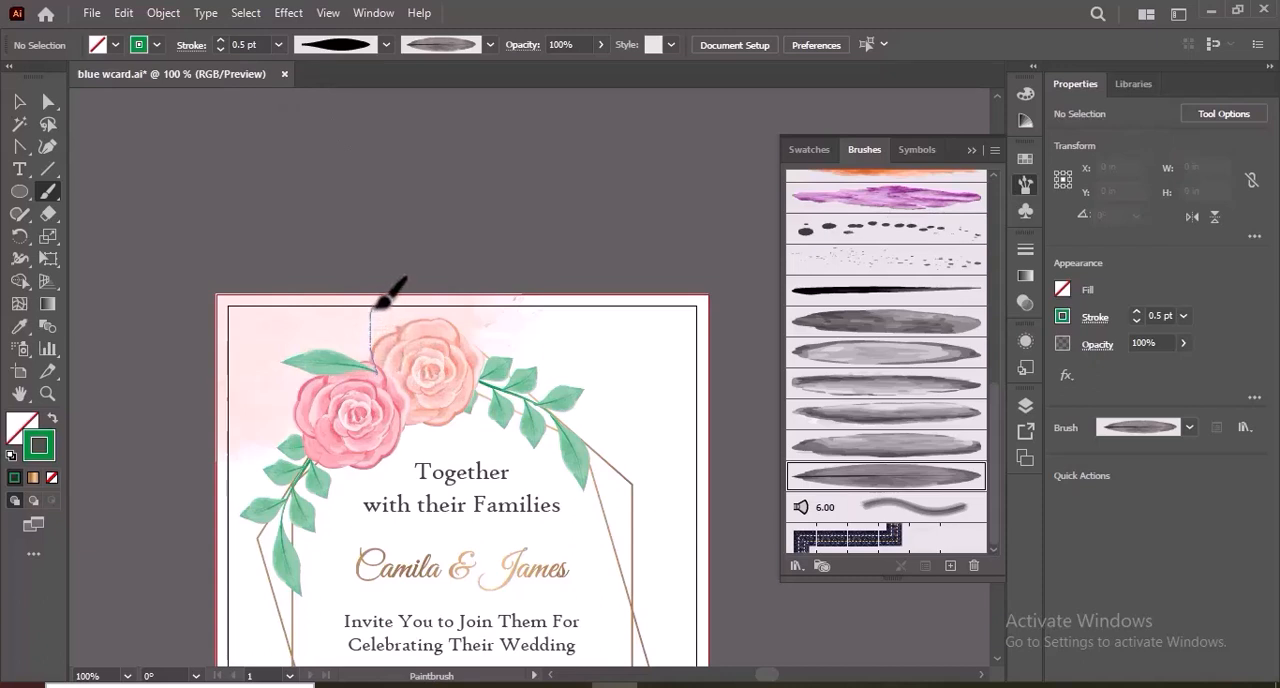
left_click_drag(378, 304, 378, 305)
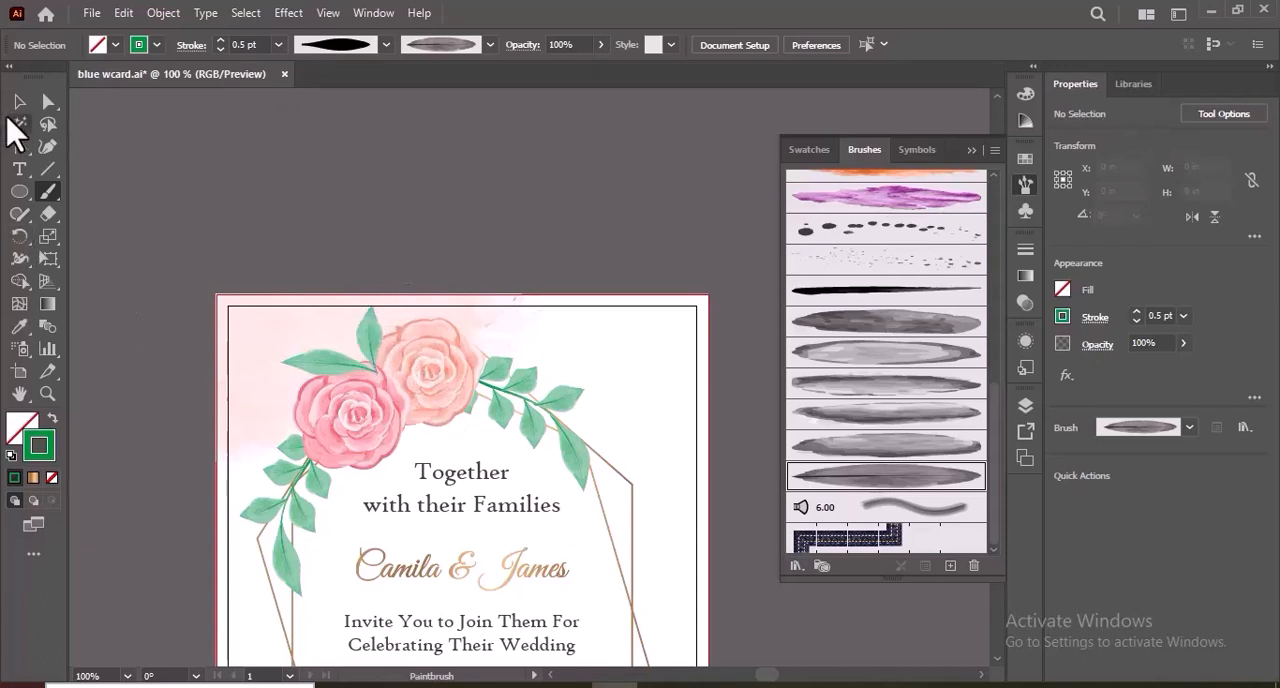
Bring both roses in front of the two large leaves and shift the leaves slightly into place above the pink rose.
left_click(20, 102)
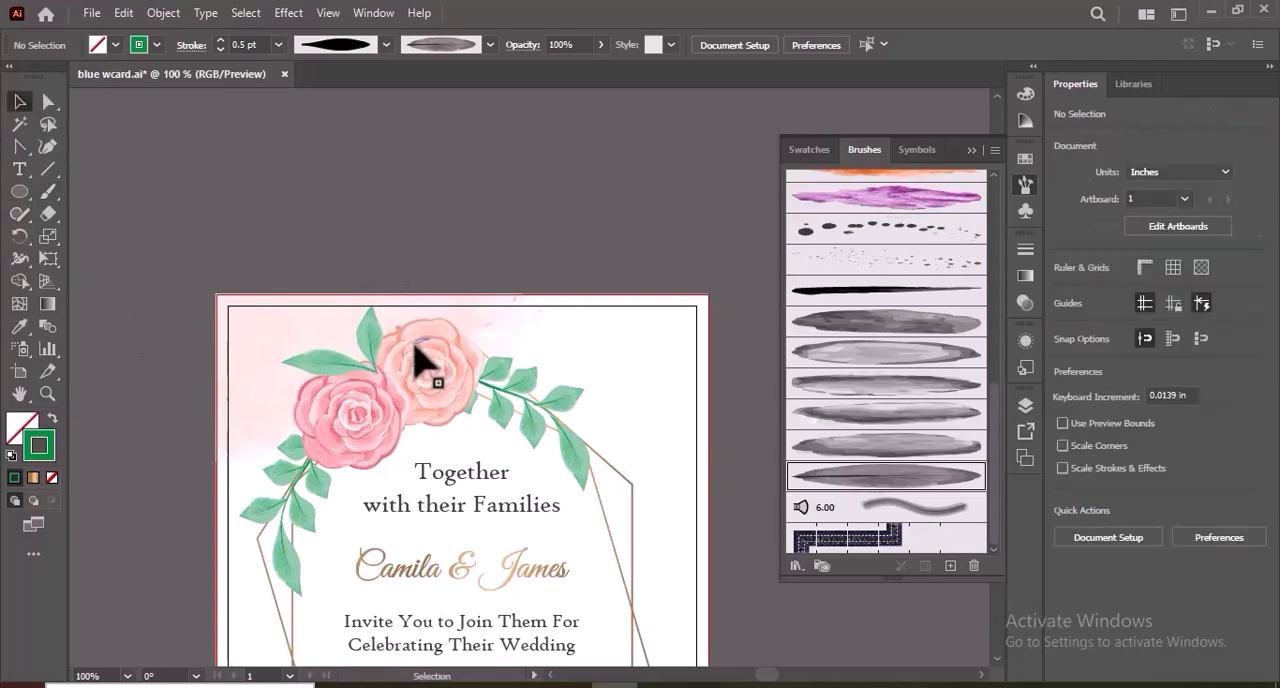
left_click(414, 345)
left_click(356, 414, "shift")
key("ctrl+shift+bracketright")
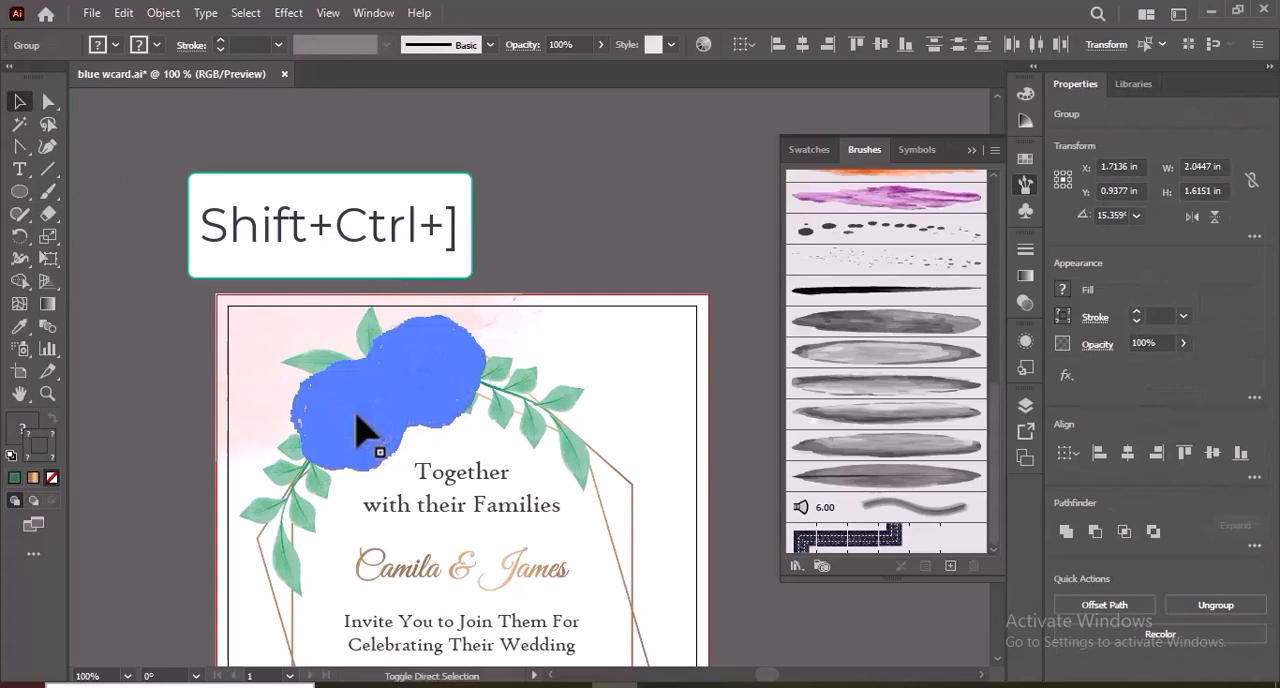
left_click(471, 177)
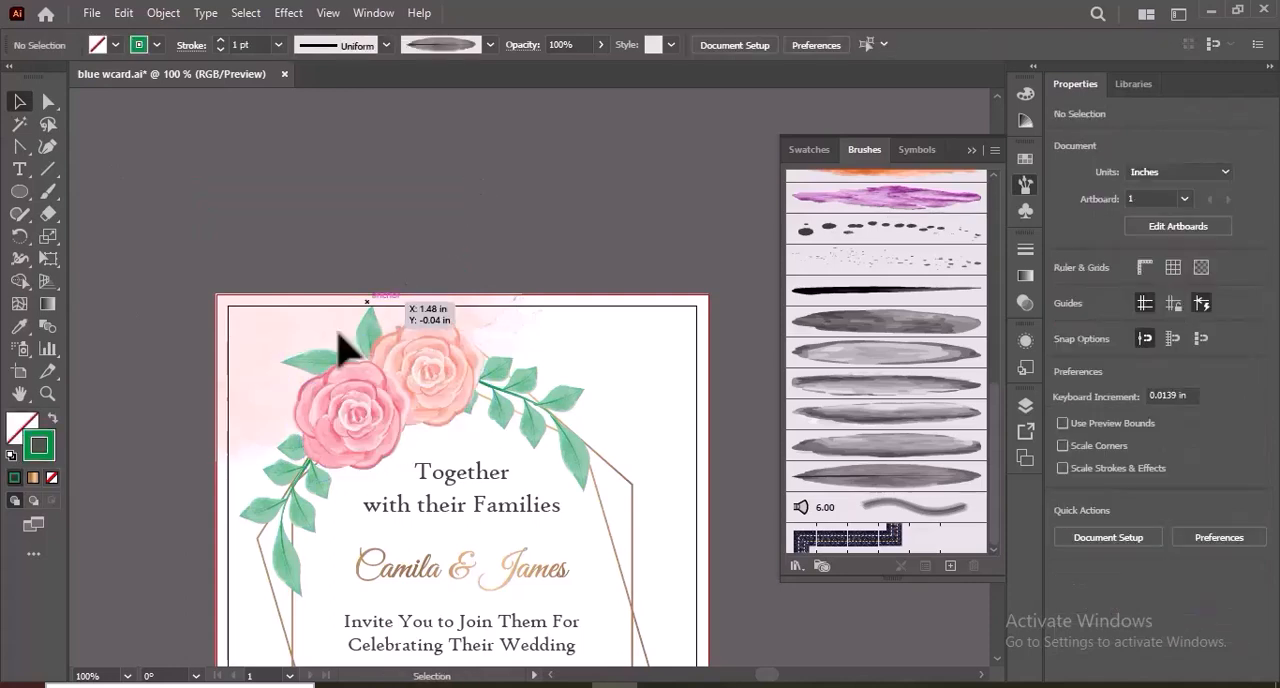
left_click_drag(326, 362, 364, 316)
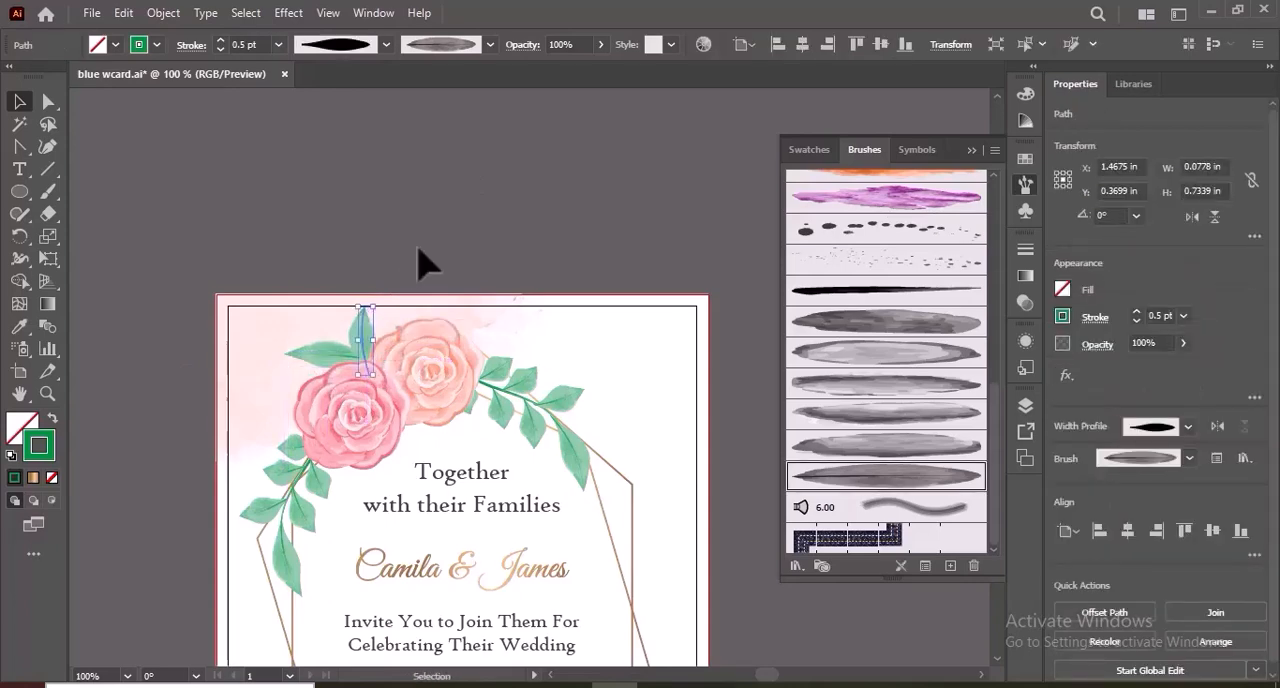
left_click(423, 263)
Group both leafy branches, the two roses and the two large leaves into one floral arrangement.
scroll(540, 230, "down", 5)
left_click(568, 222)
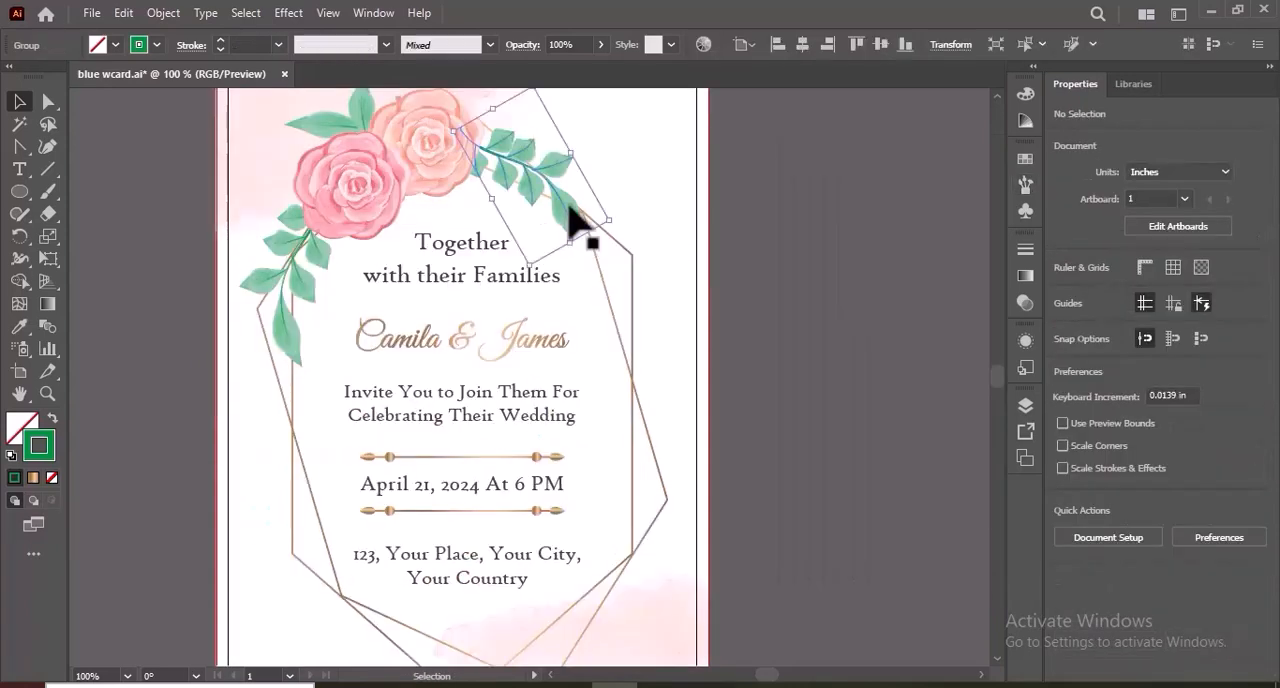
left_click(312, 294, "shift")
left_click(390, 205, "shift")
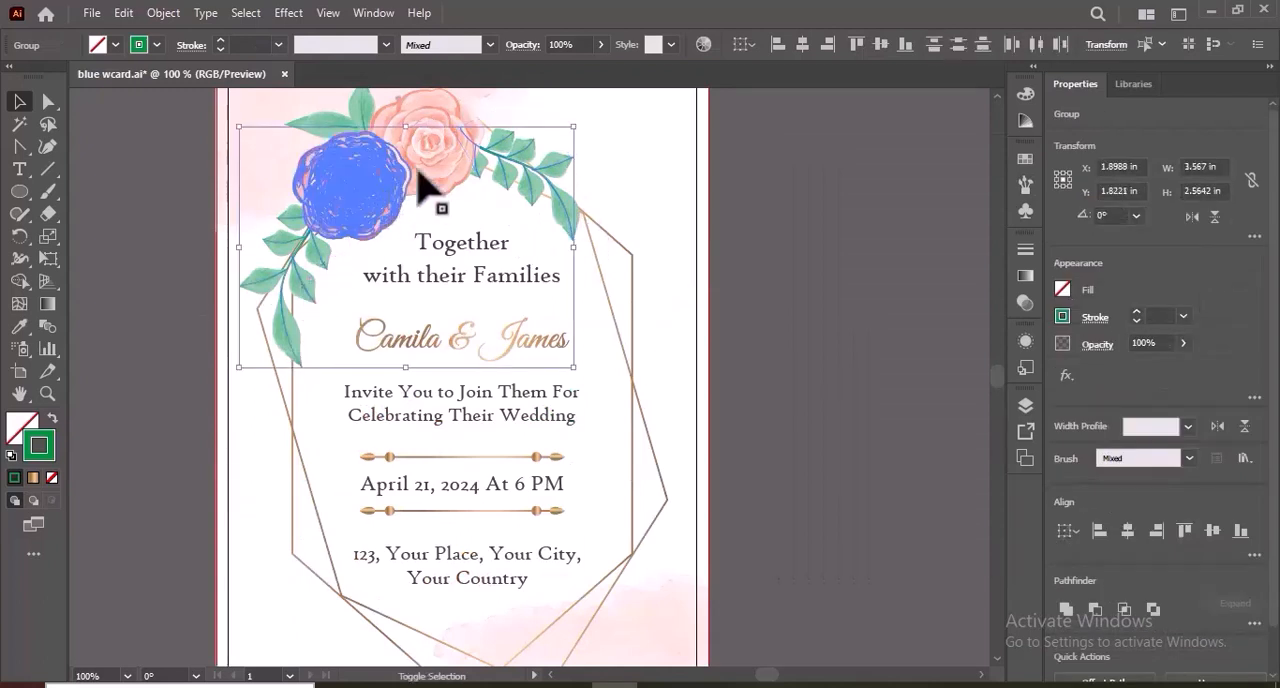
left_click(443, 175, "shift")
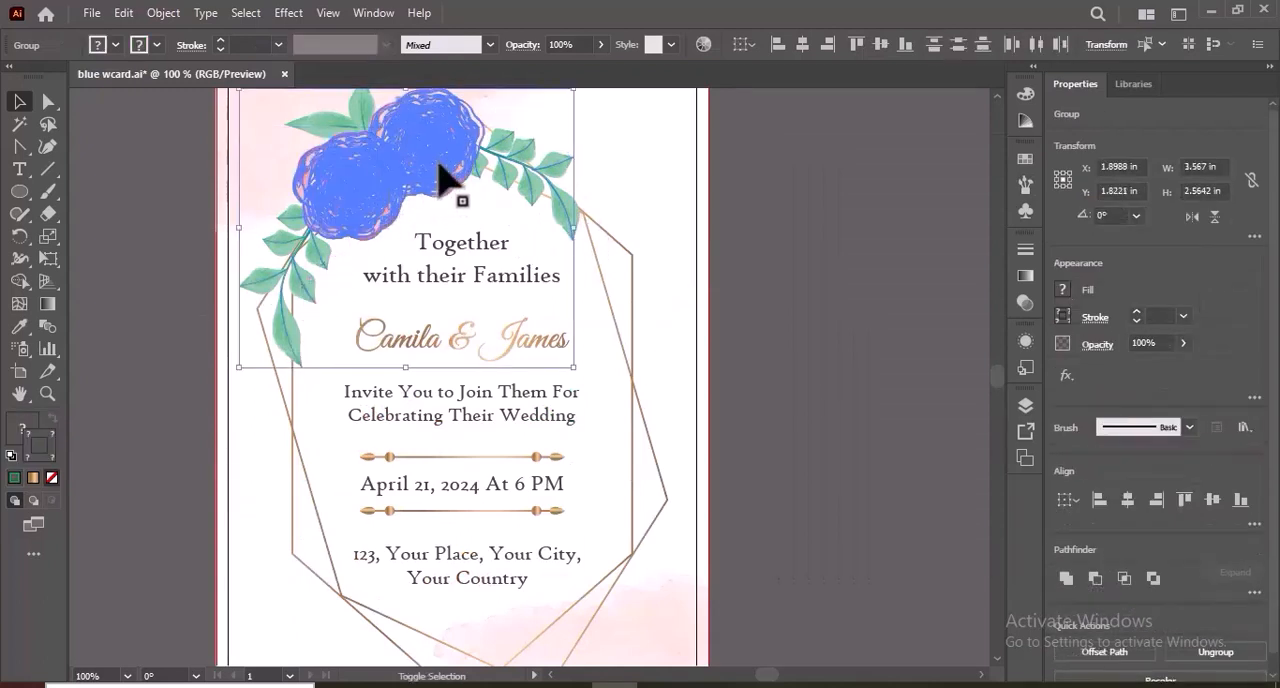
left_click(369, 114, "shift")
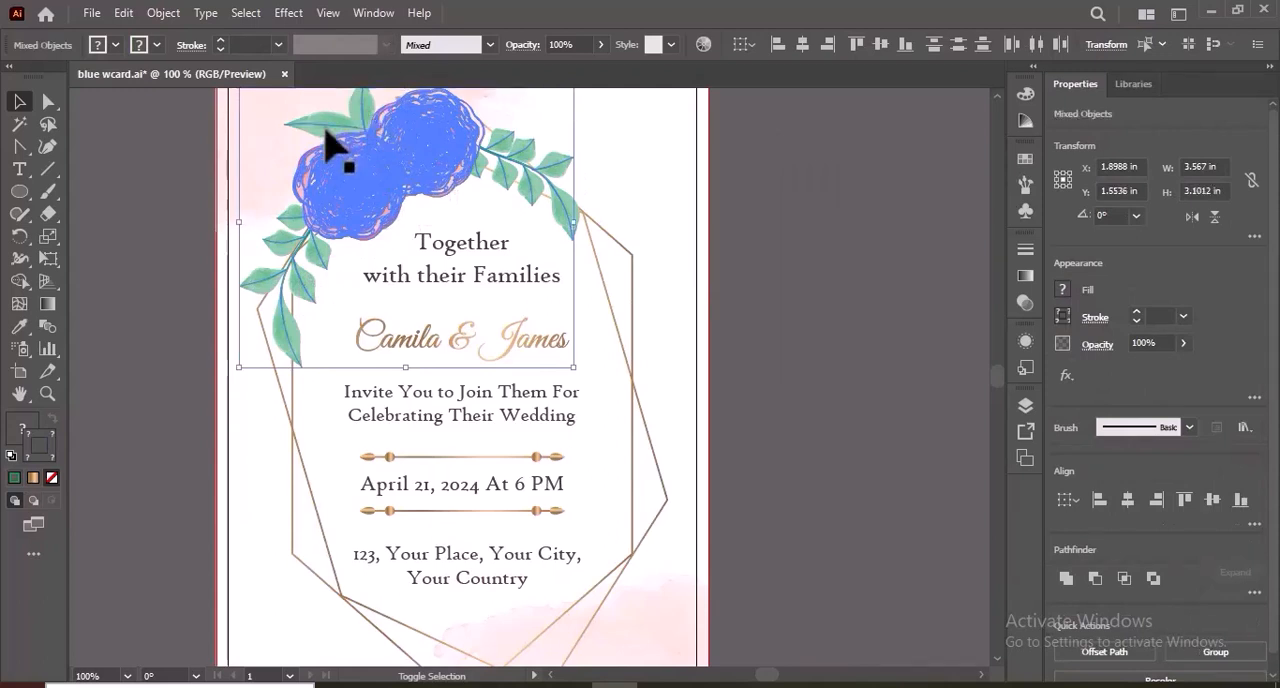
right_click(405, 137)
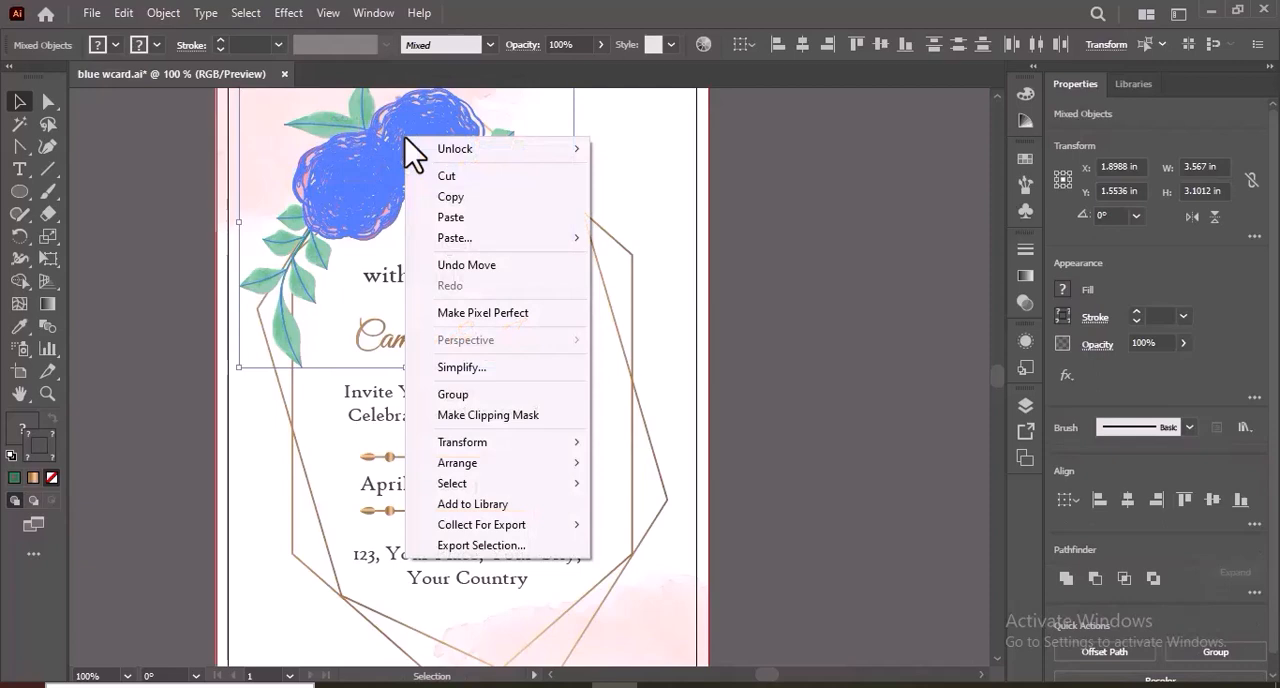
left_click(502, 397)
Copy the floral arrangement, paste it in front and move the copy onto the lower half of the card.
left_click(123, 12)
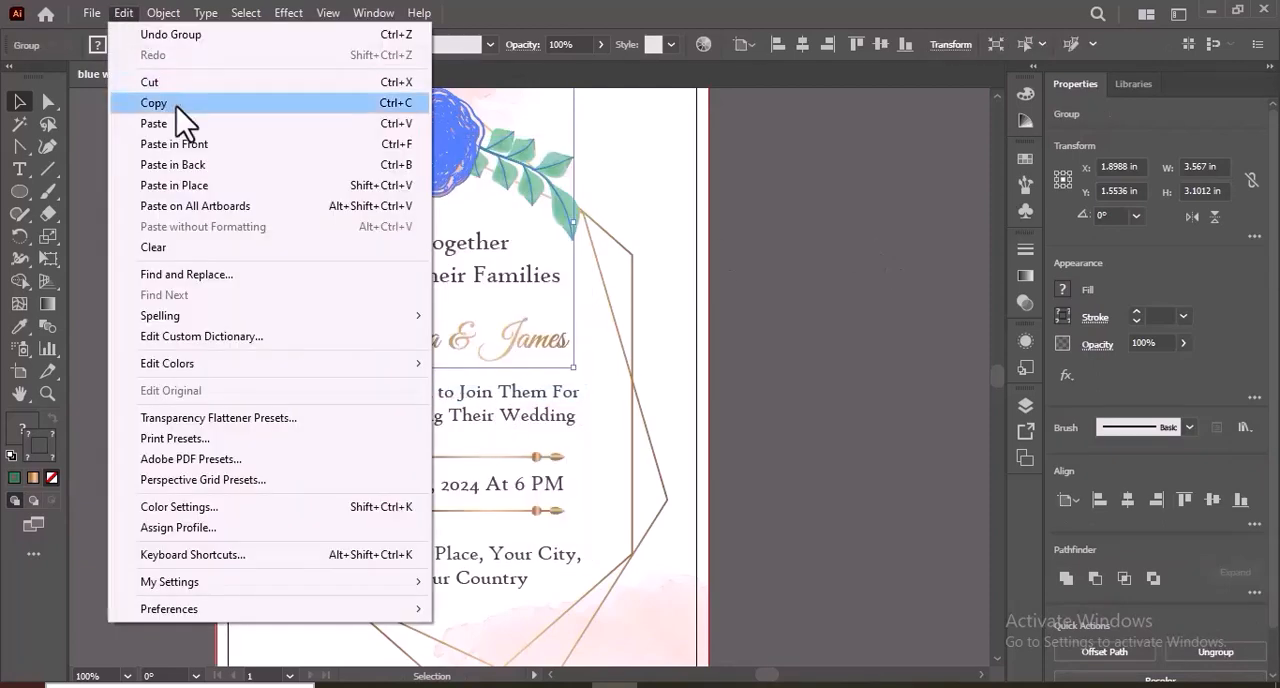
left_click(176, 106)
left_click(126, 18)
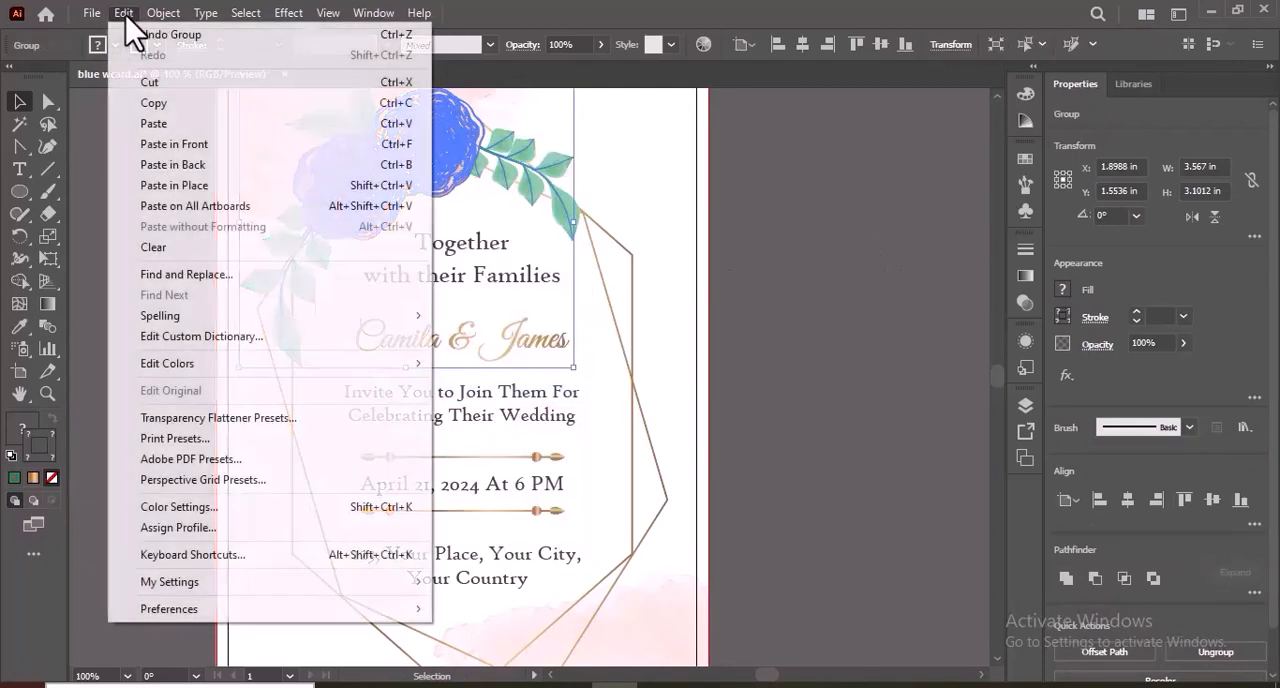
left_click(183, 150)
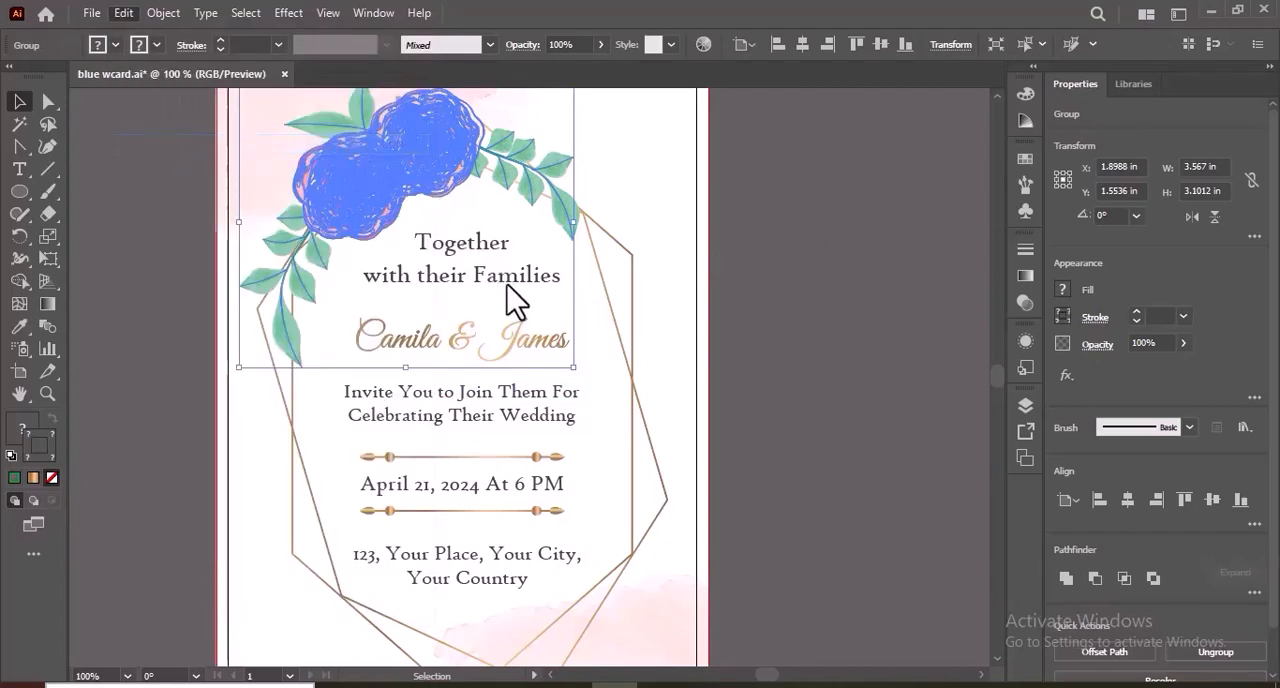
left_click(832, 293)
left_click_drag(511, 289, 535, 446)
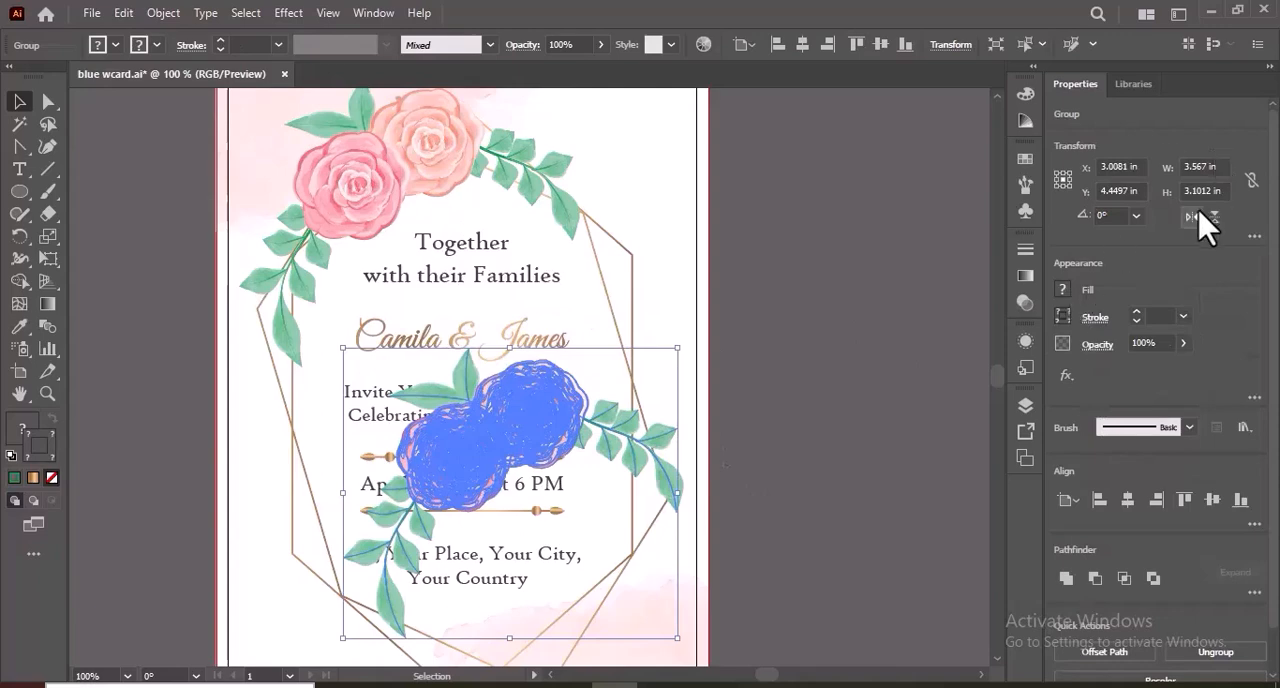
Flip the copied floral arrangement horizontally and vertically and position it over the frame's lower-right corner.
left_click(1197, 214)
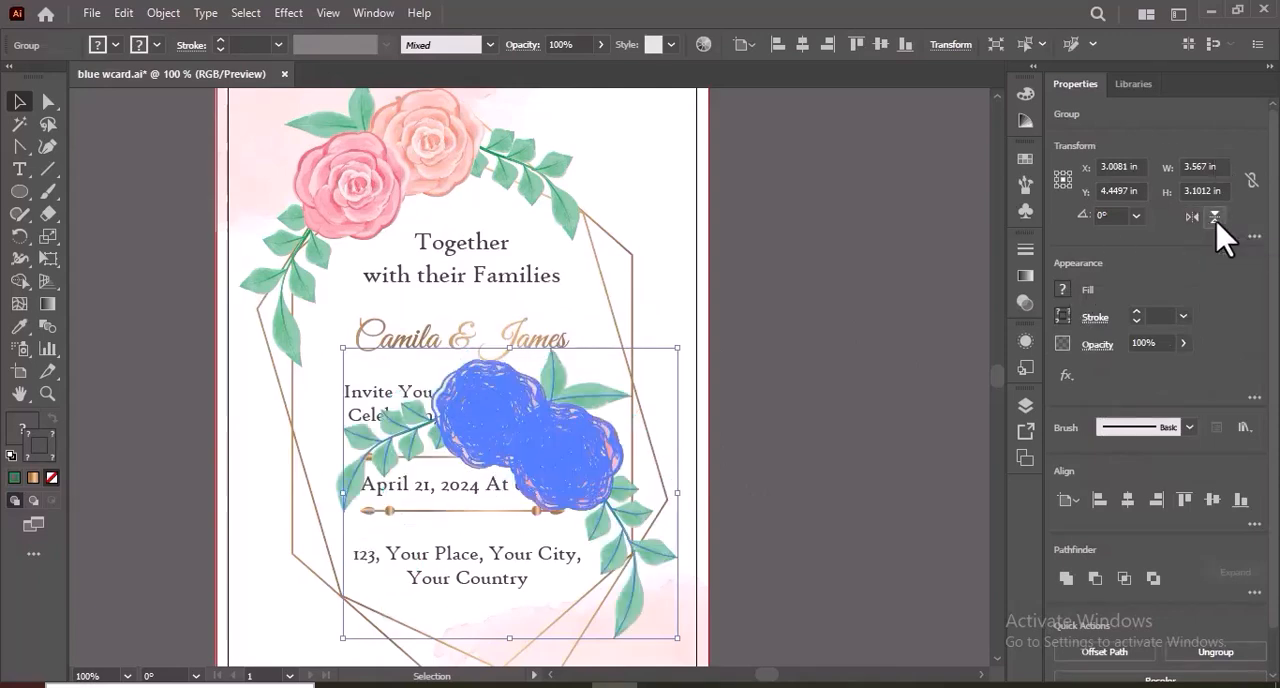
left_click(1215, 218)
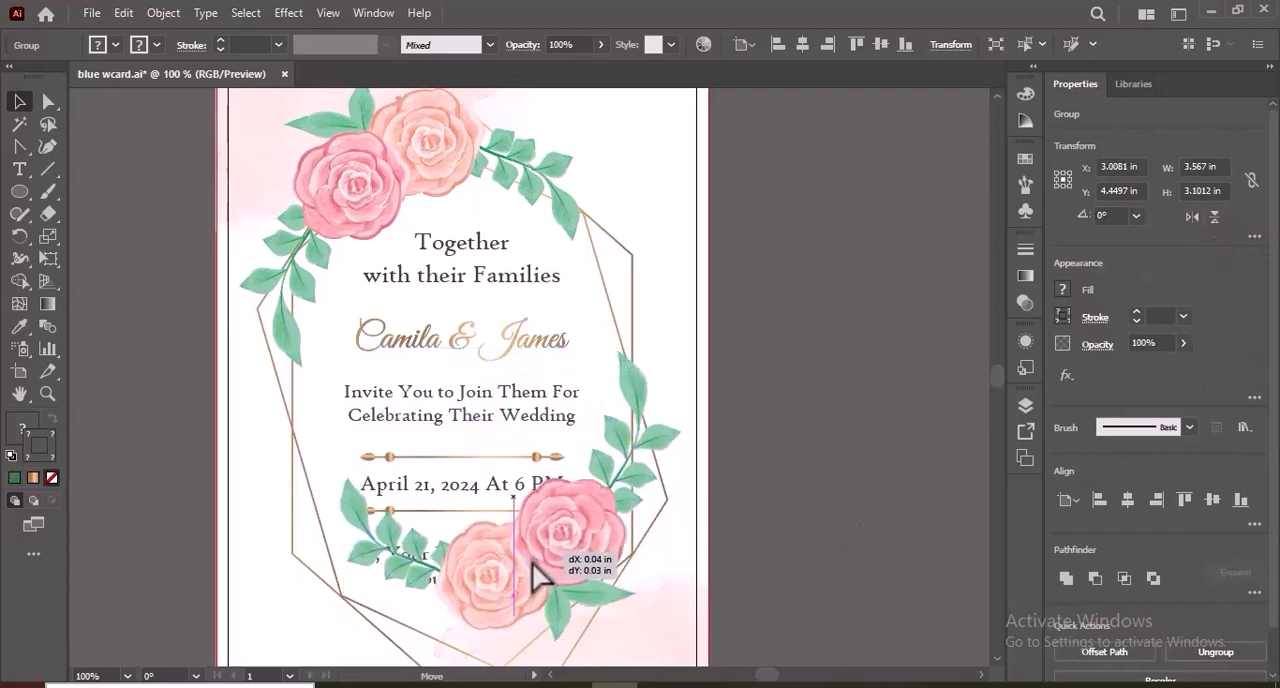
left_click_drag(532, 562, 557, 657)
left_click_drag(998, 380, 998, 381)
left_click_drag(597, 594, 589, 604)
key("ctrl+minus")
scroll(1005, 400, "up", 2)
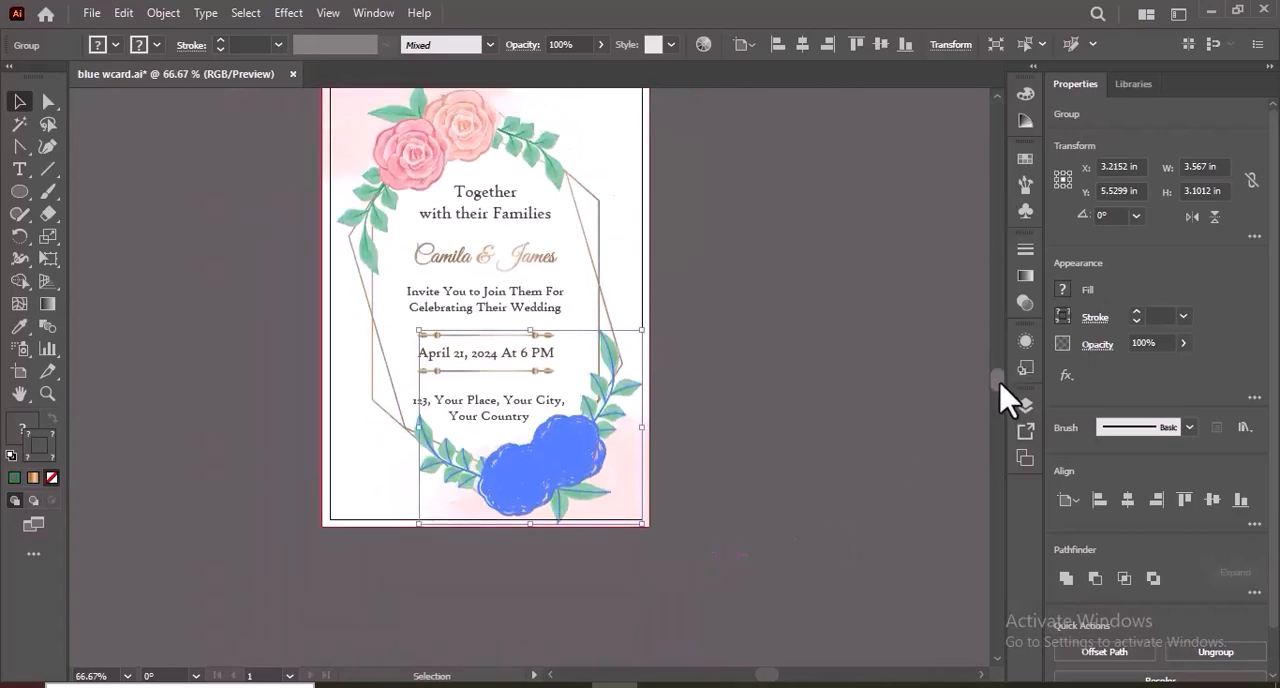
scroll(1005, 400, "up", 2)
left_click(755, 537)
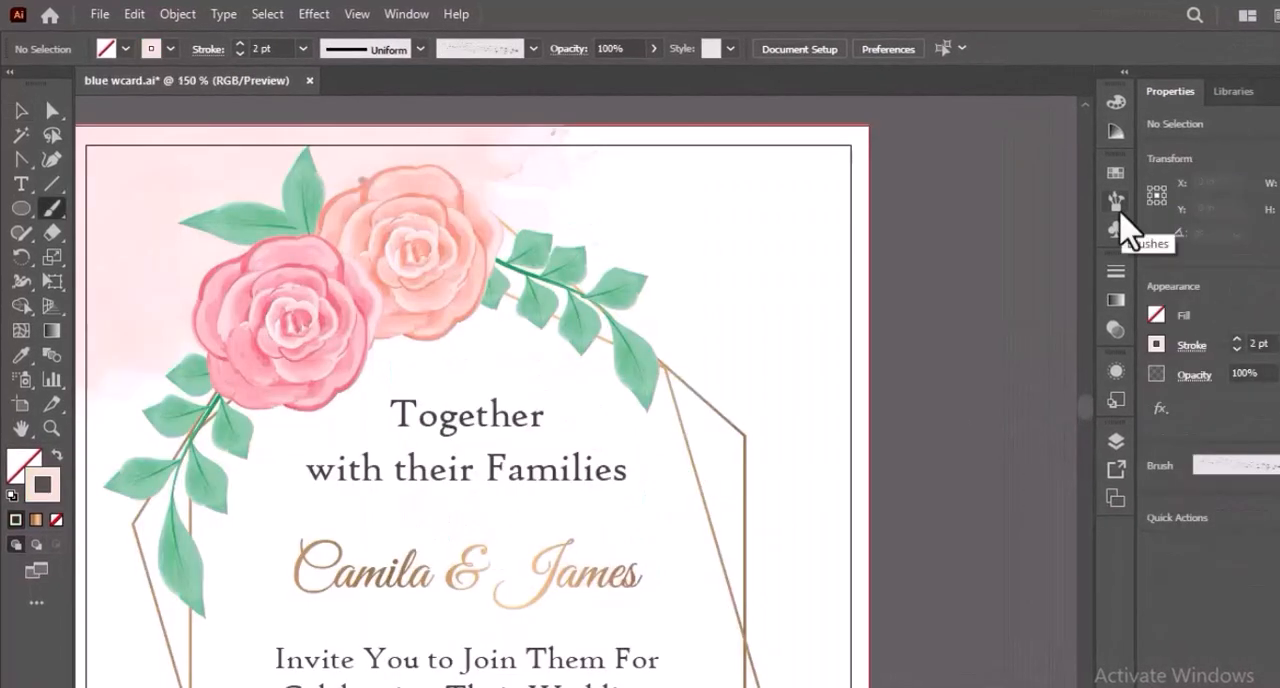
Paint pale pink splatter strokes around the upper roses and branches with the fine splatter brush at 2 pt.
left_click(1116, 203)
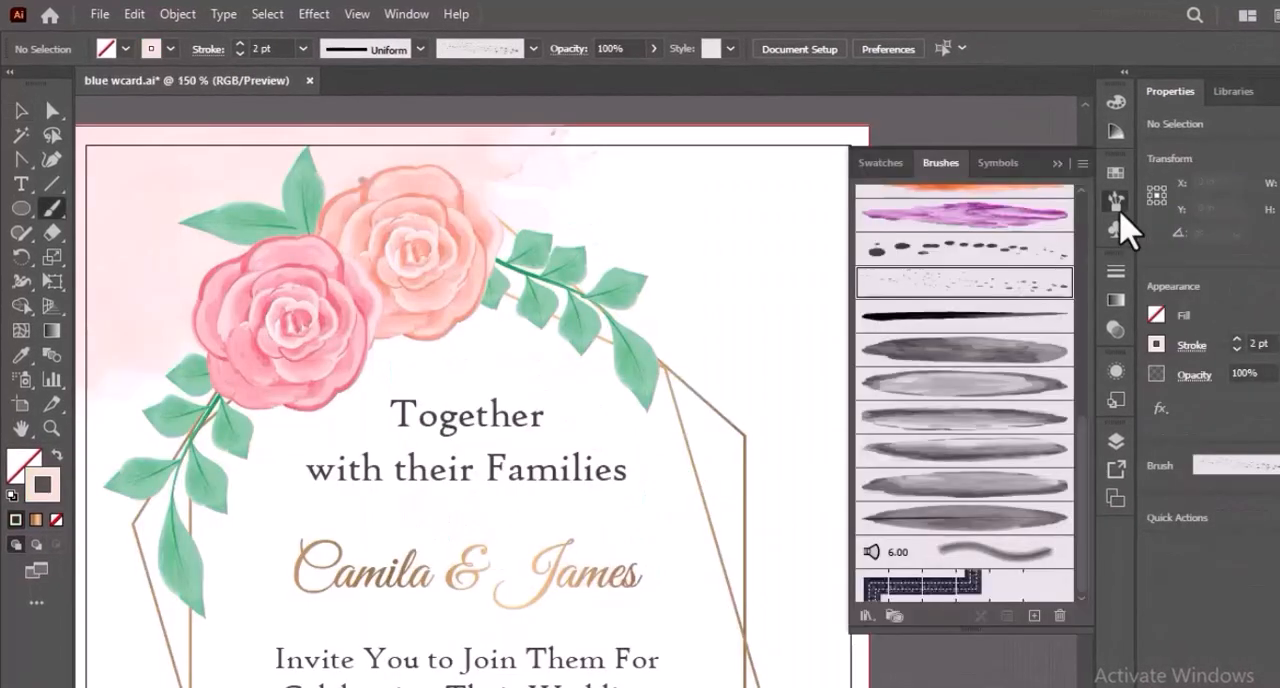
scroll(1038, 240, "up", 2)
left_click(1057, 163)
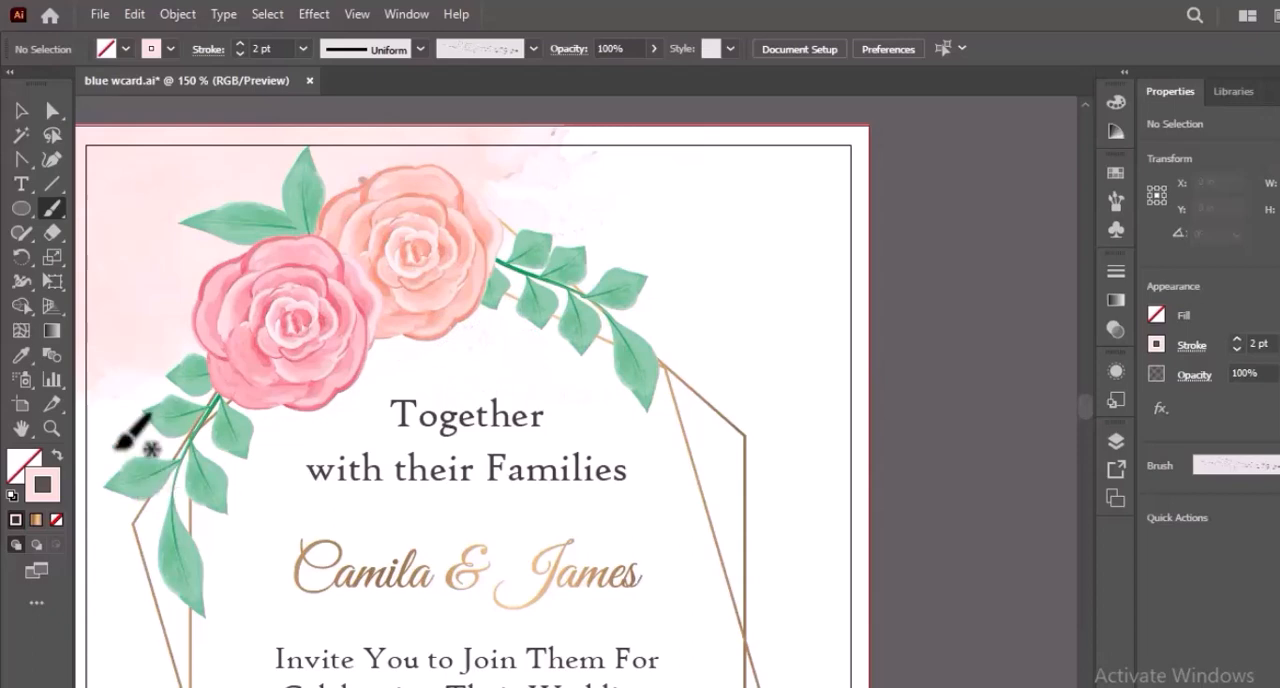
mouse_move(88, 438)
left_mouse_down()
mouse_move(150, 388)
mouse_move(165, 425)
left_mouse_up()
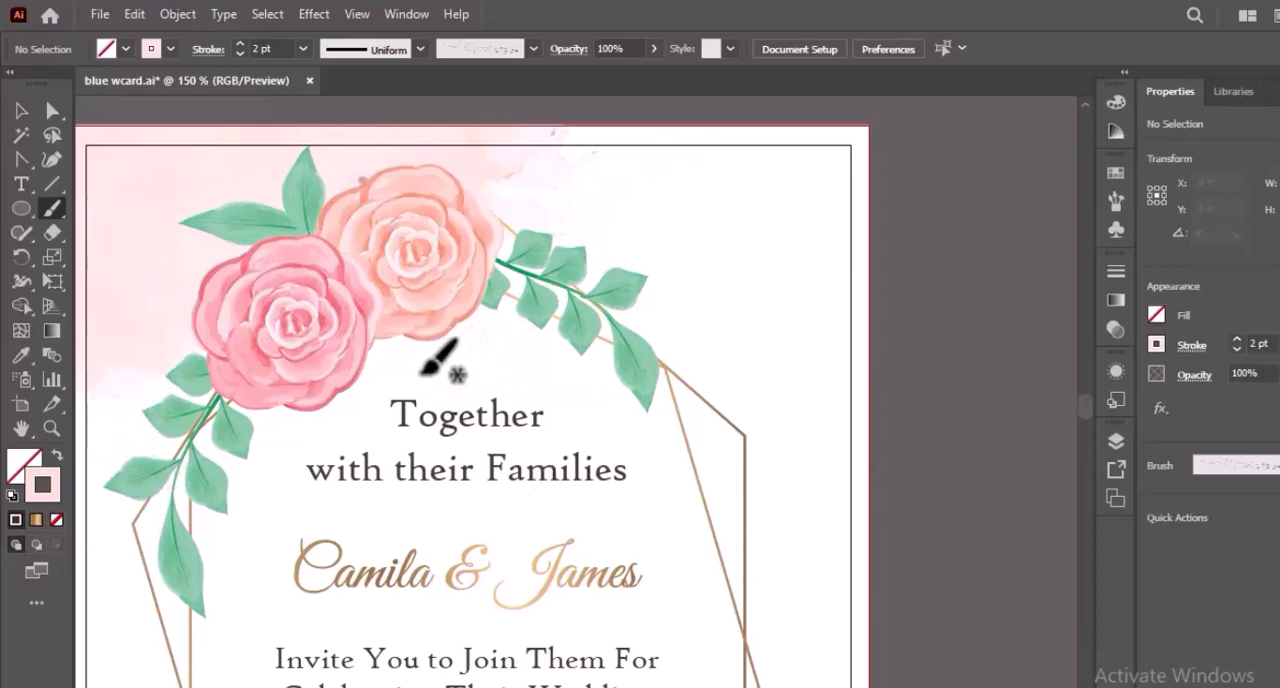
mouse_move(398, 362)
left_mouse_down()
mouse_move(334, 435)
mouse_move(280, 445)
left_mouse_up()
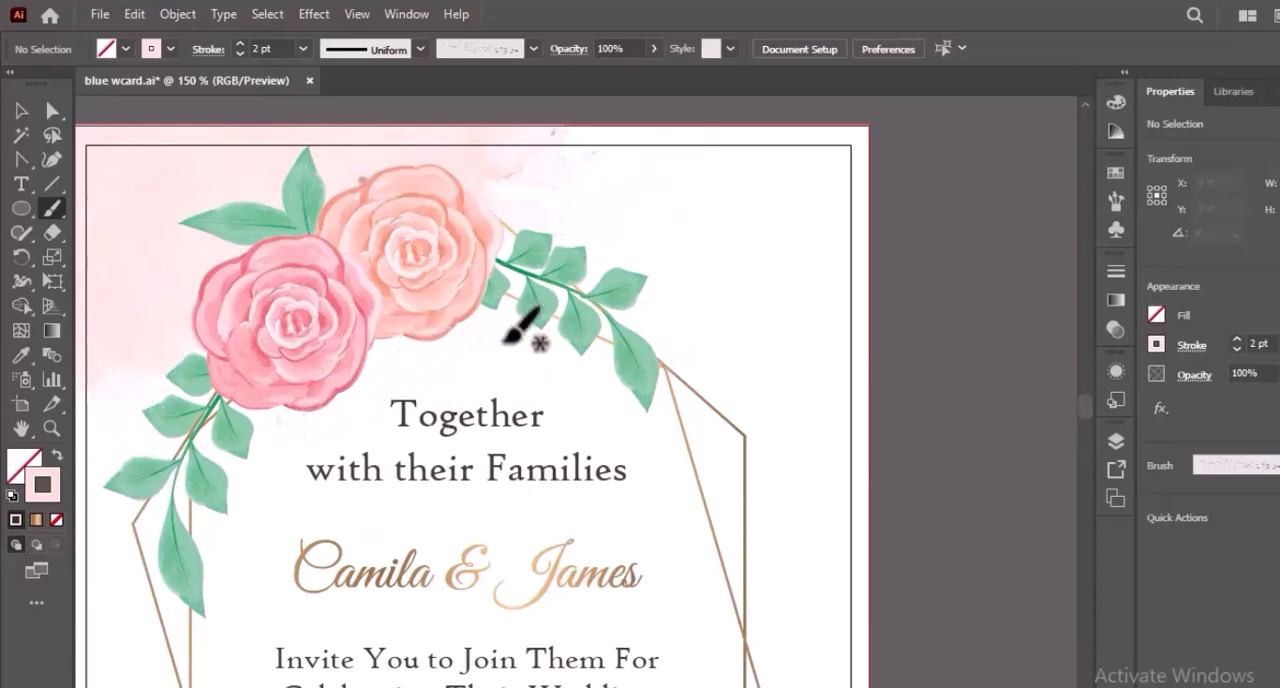
mouse_move(612, 185)
left_mouse_down()
mouse_move(654, 171)
mouse_move(702, 253)
left_mouse_up()
mouse_move(525, 332)
left_mouse_down()
mouse_move(394, 384)
mouse_move(431, 453)
left_mouse_up()
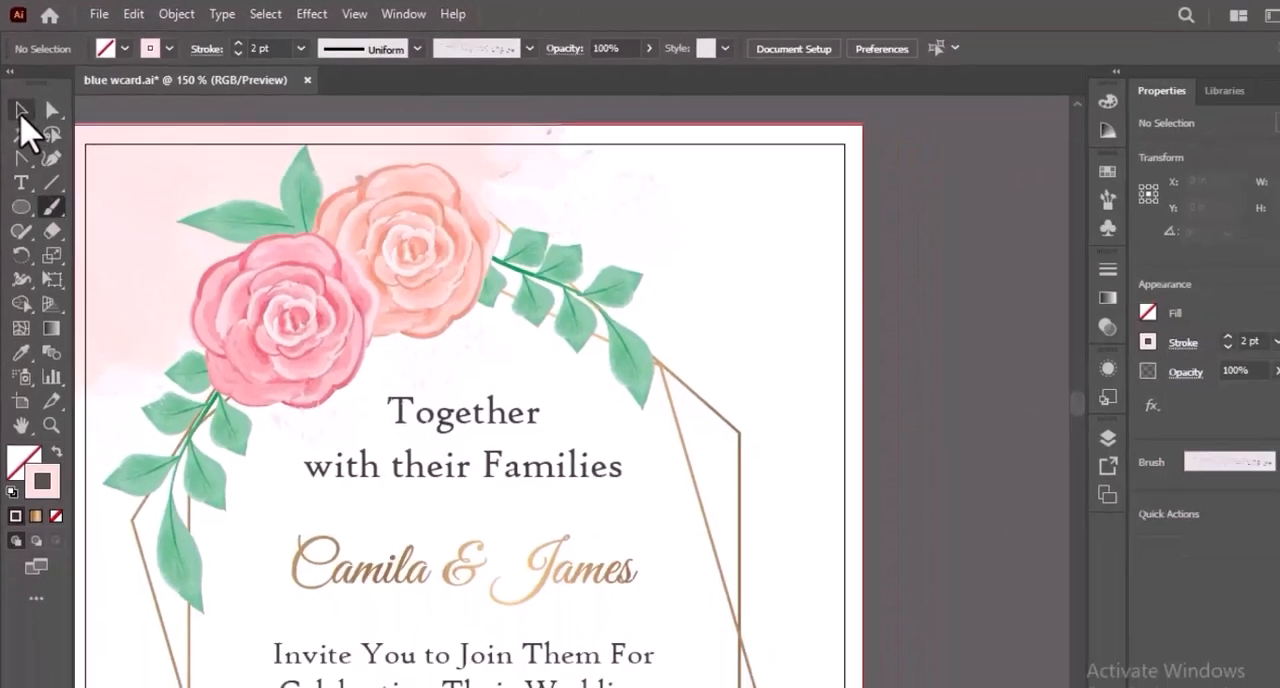
Bring the upper floral arrangement to the front of the splatter strokes.
left_click(27, 140)
left_click(300, 308)
right_click(300, 300)
mouse_move(470, 587)
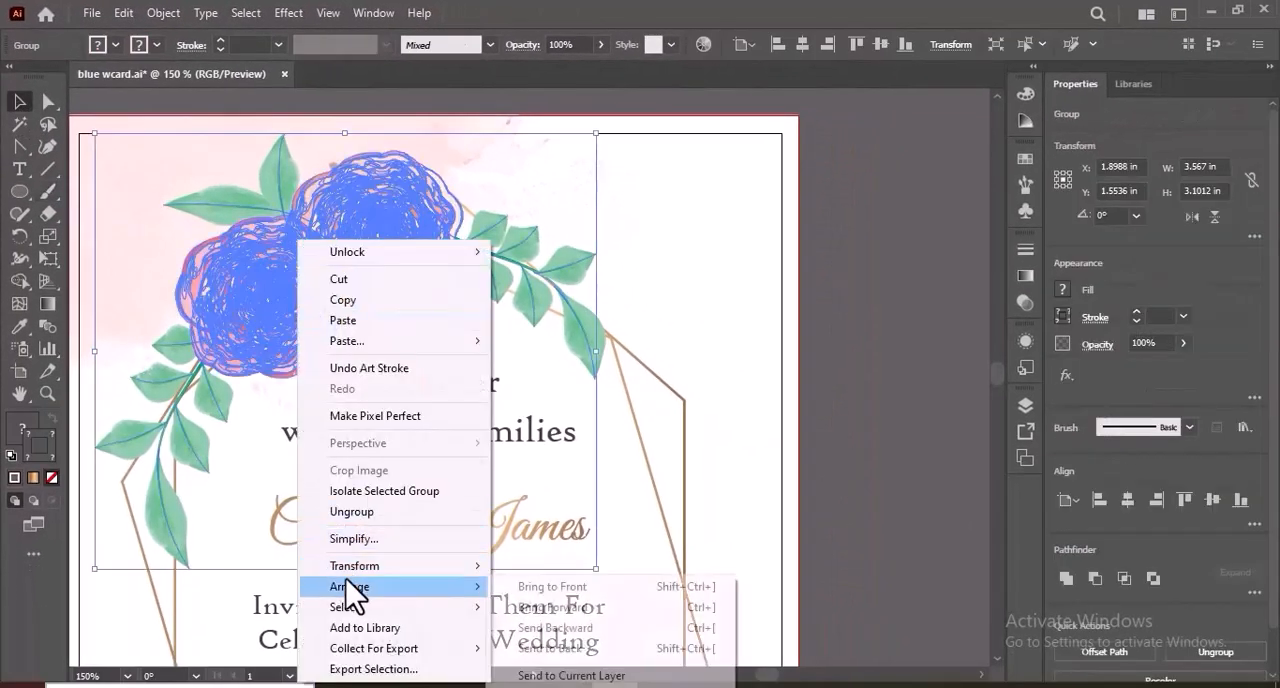
left_click(540, 586)
left_click(840, 363)
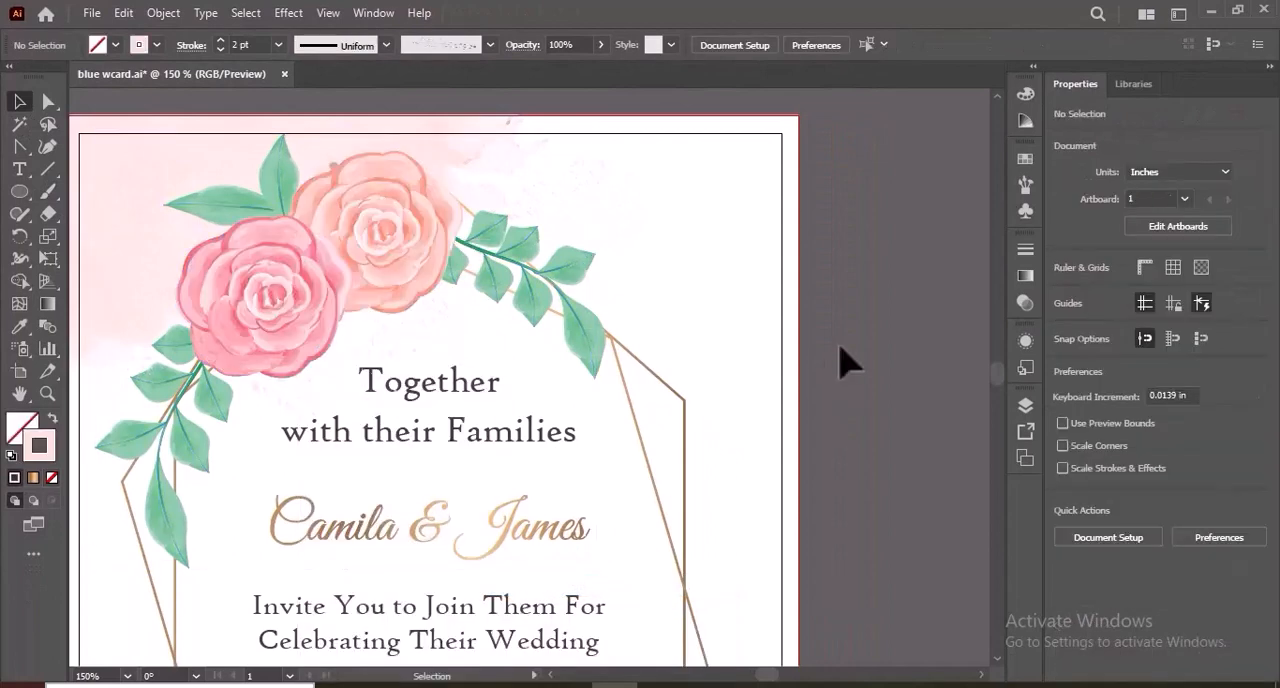
Paint pale pink splatter strokes around the lower floral arrangement with the same 2 pt splatter brush.
scroll(1005, 375, "down", 5)
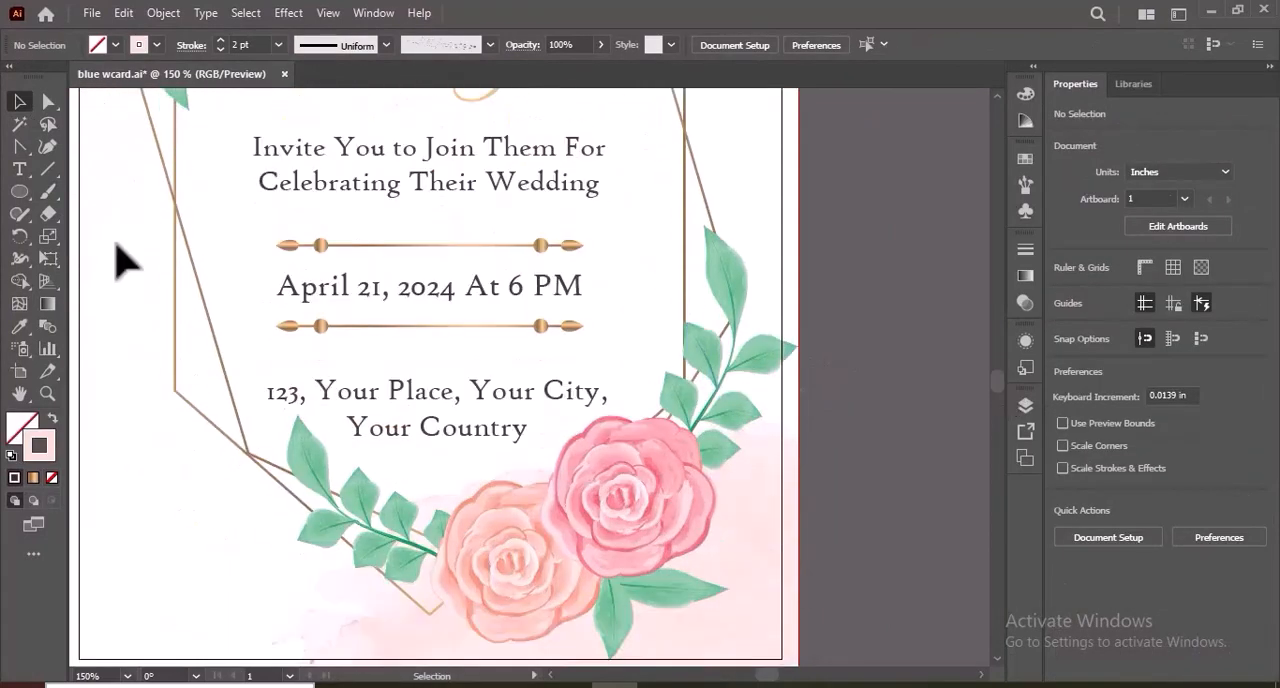
left_click(47, 191)
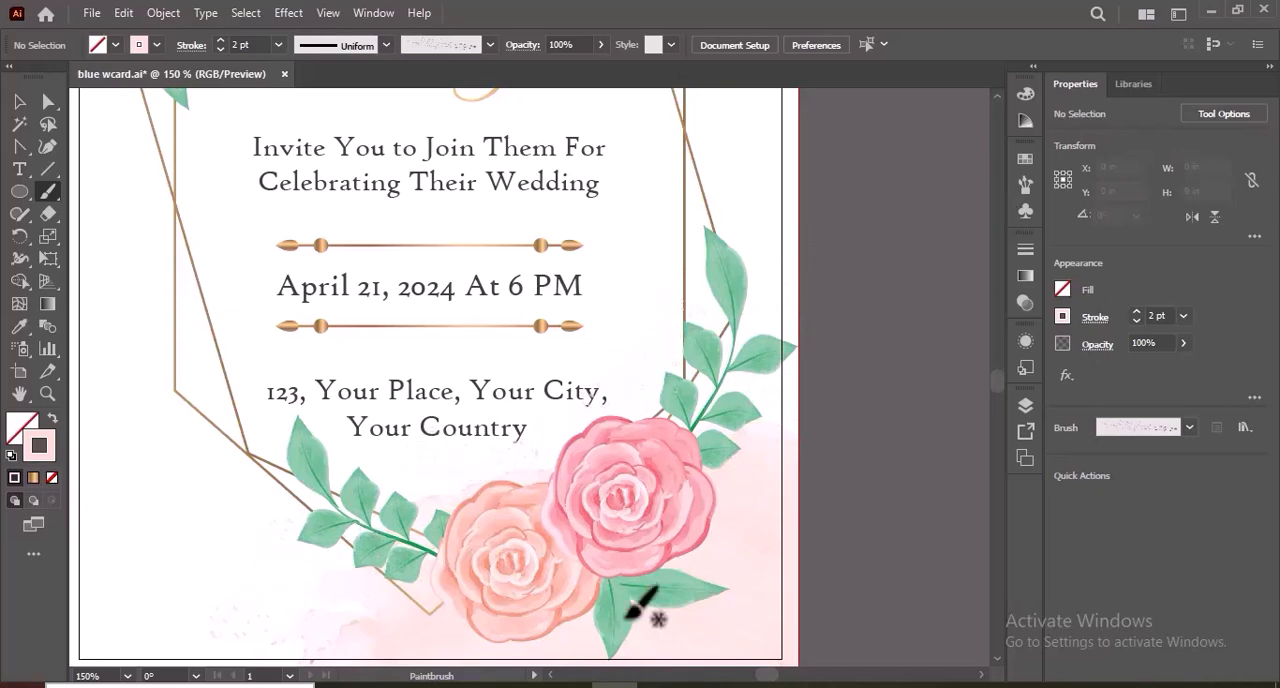
Bring the lower floral arrangement to the front of the splatter strokes and deselect it.
left_click(22, 103)
left_click(586, 520)
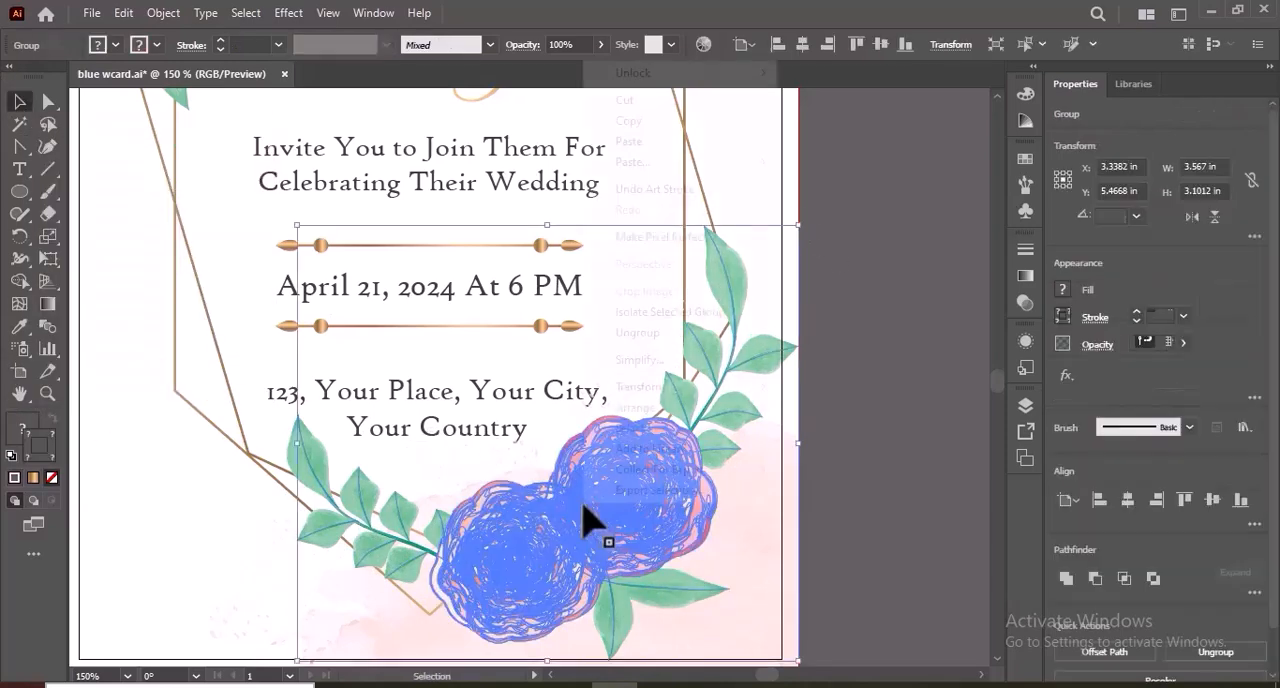
right_click(588, 520)
mouse_move(696, 410)
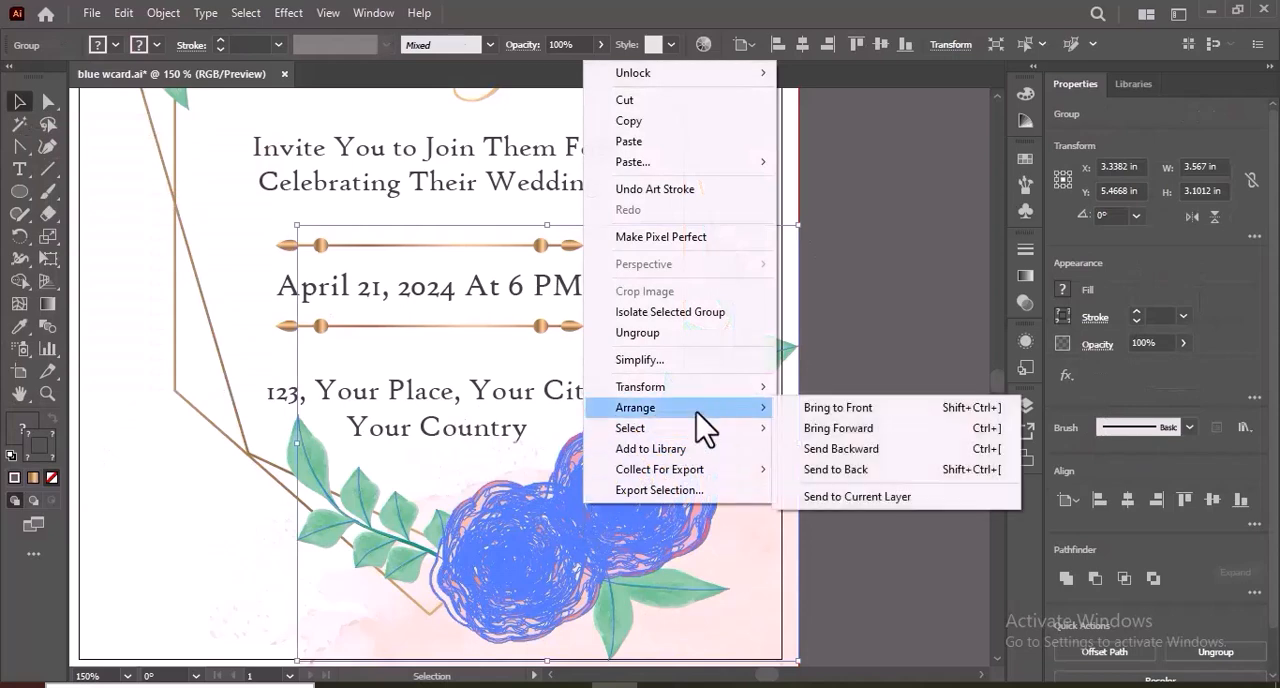
left_click(828, 408)
left_click(842, 475)
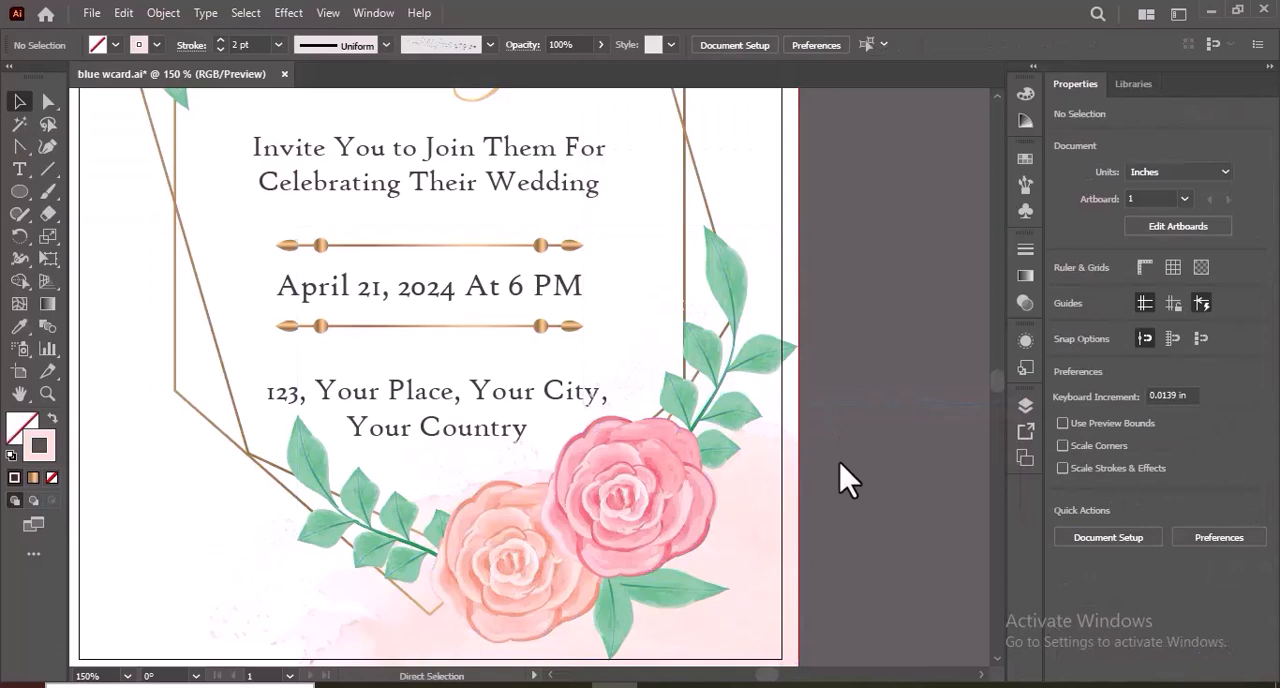
key("ctrl+minus")
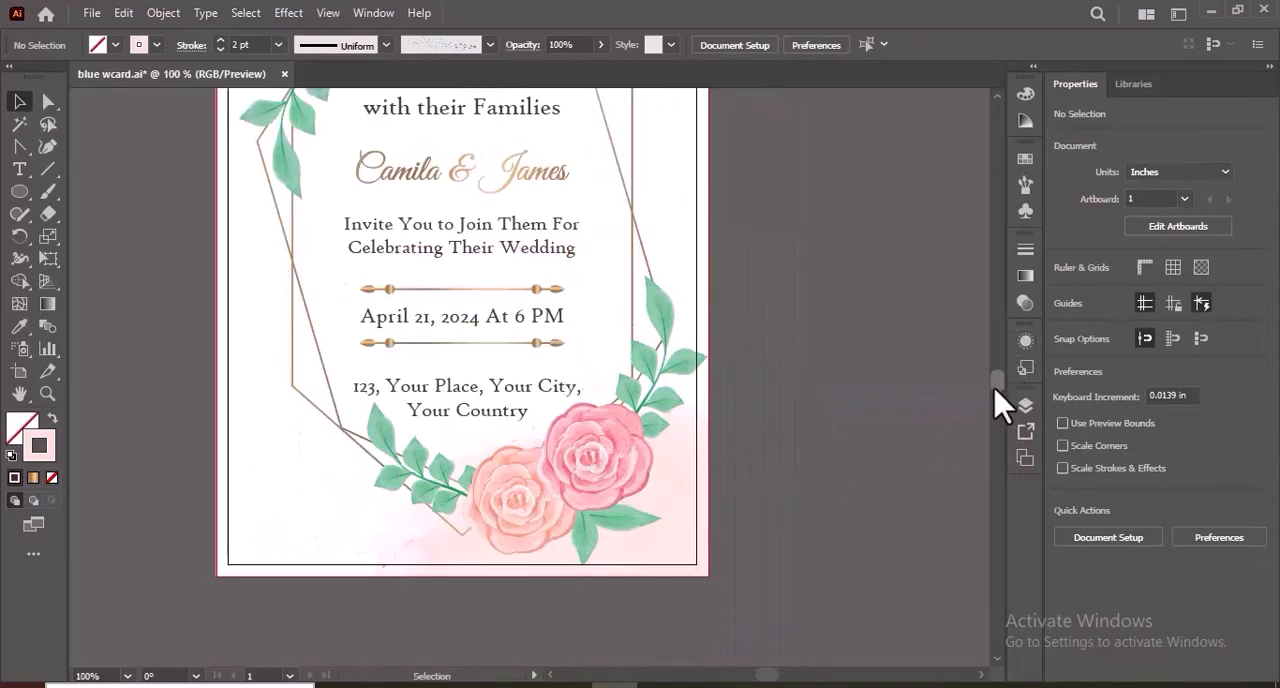
scroll(1000, 404, "up", 4)
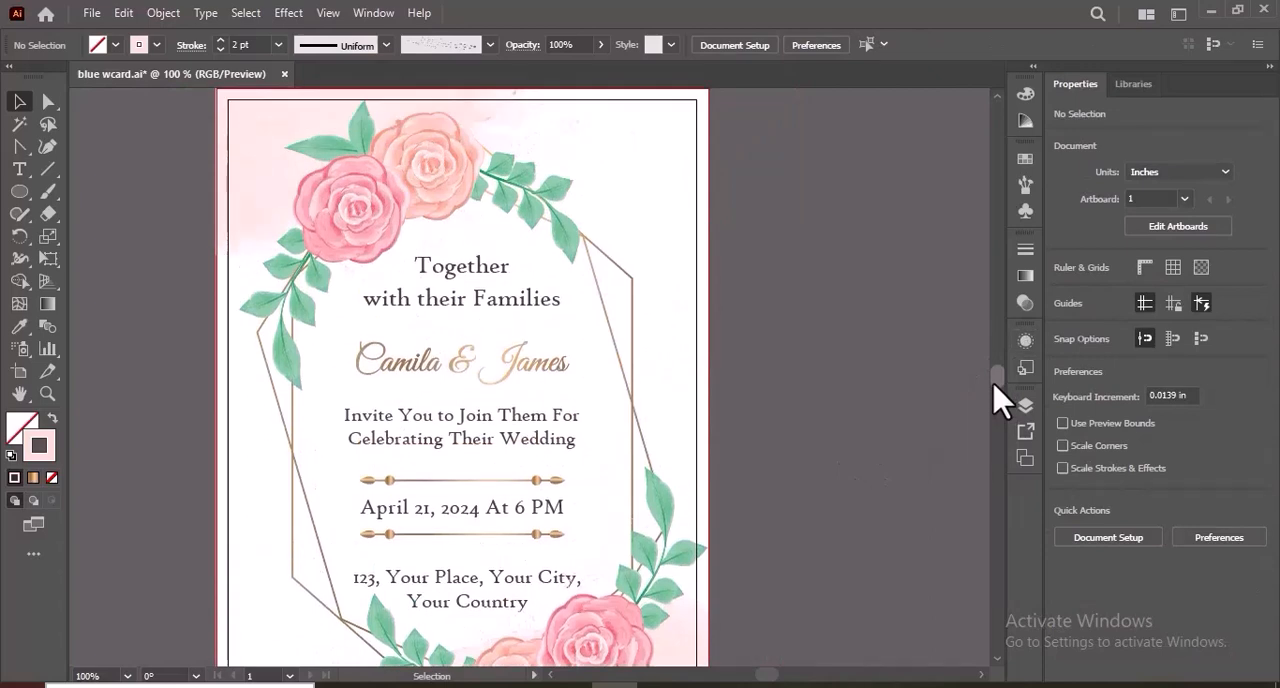
key("ctrl+minus")
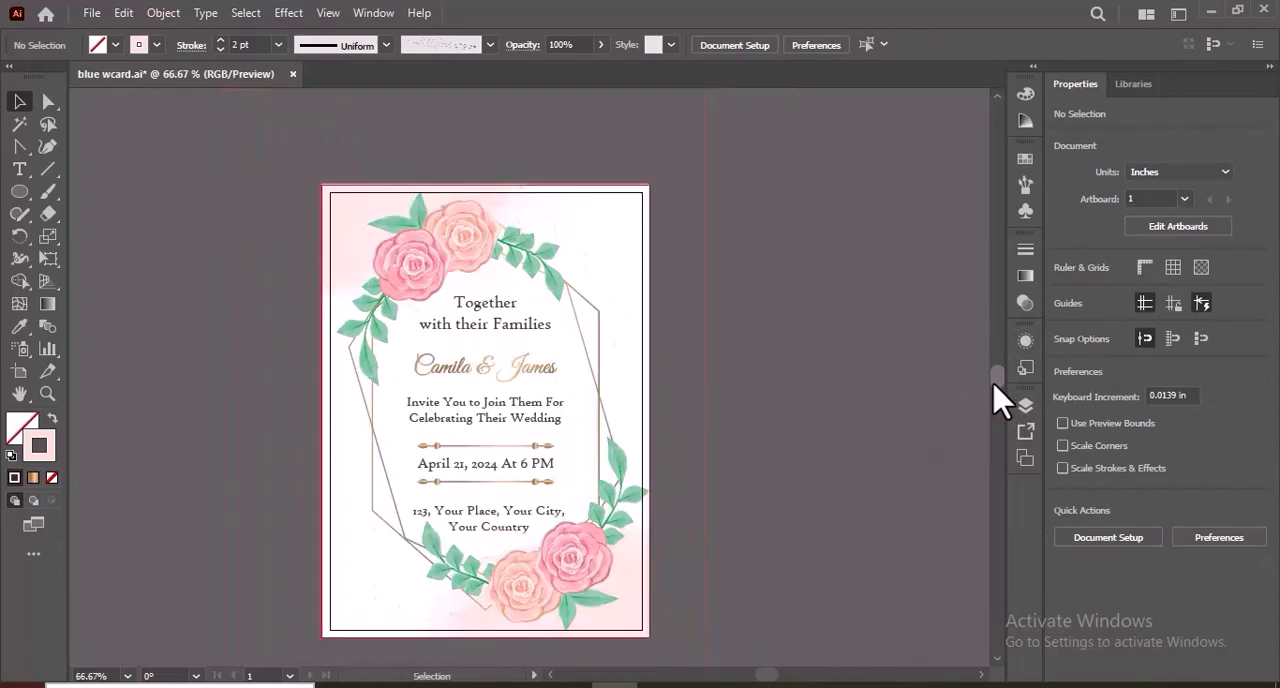
key("ctrl+plus")
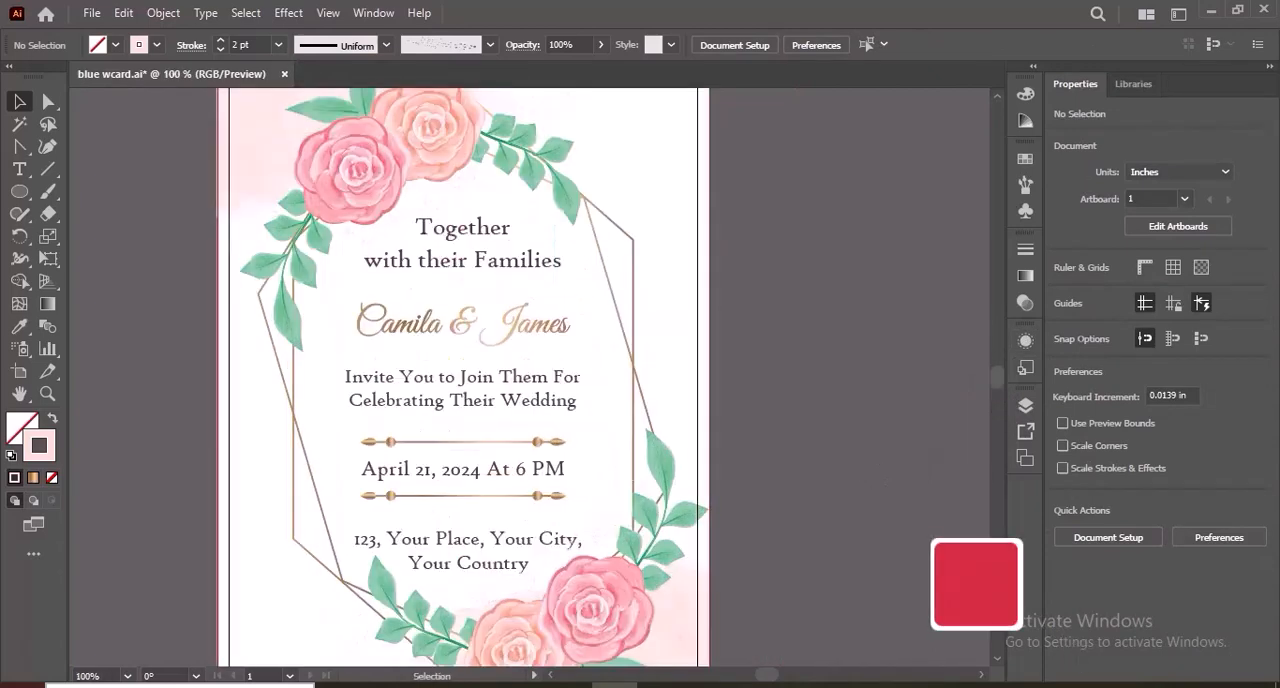
key("ctrl+minus")
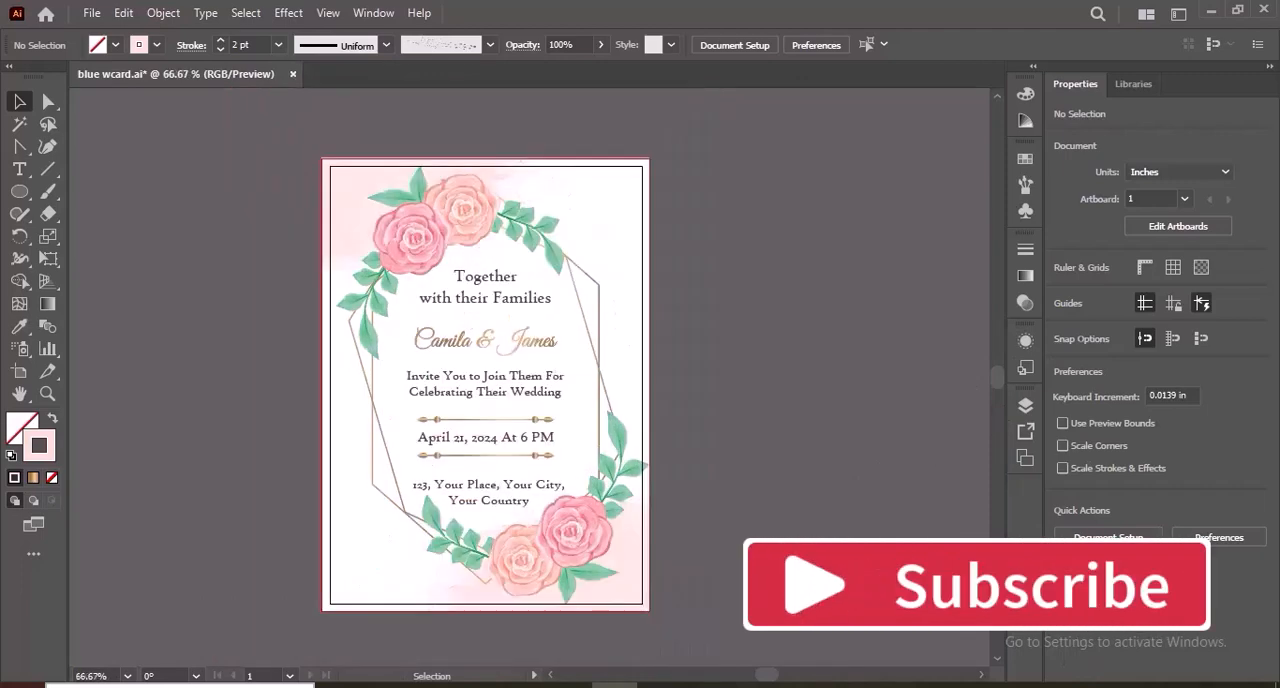